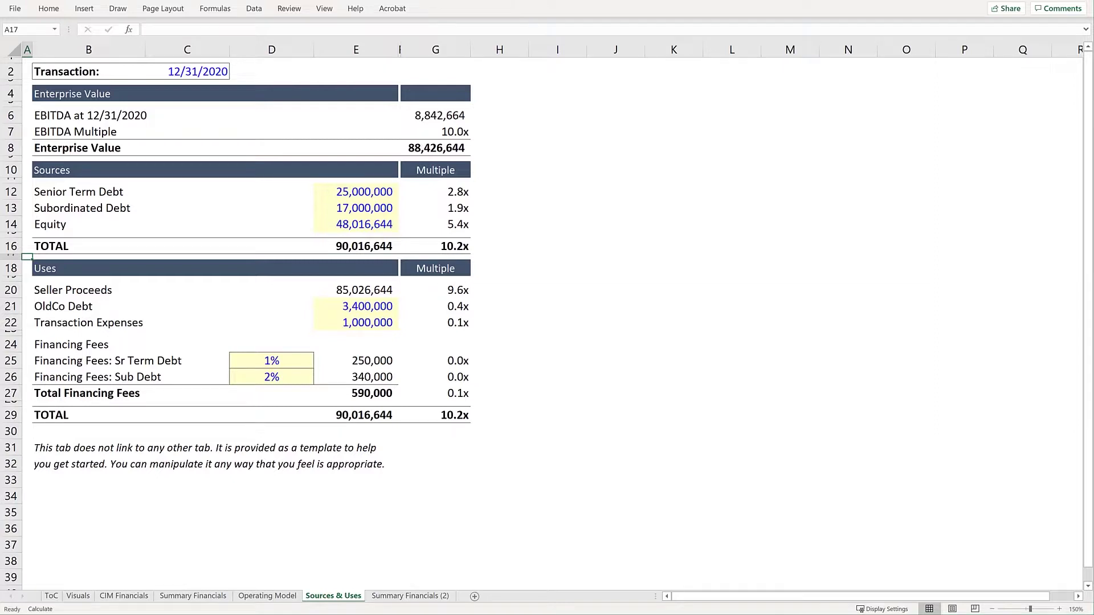
Link the Senior Term Debt, Subordinated Debt and Equity labels from Sources & Uses into the Sources block.
key(ctrl+Page_Down)
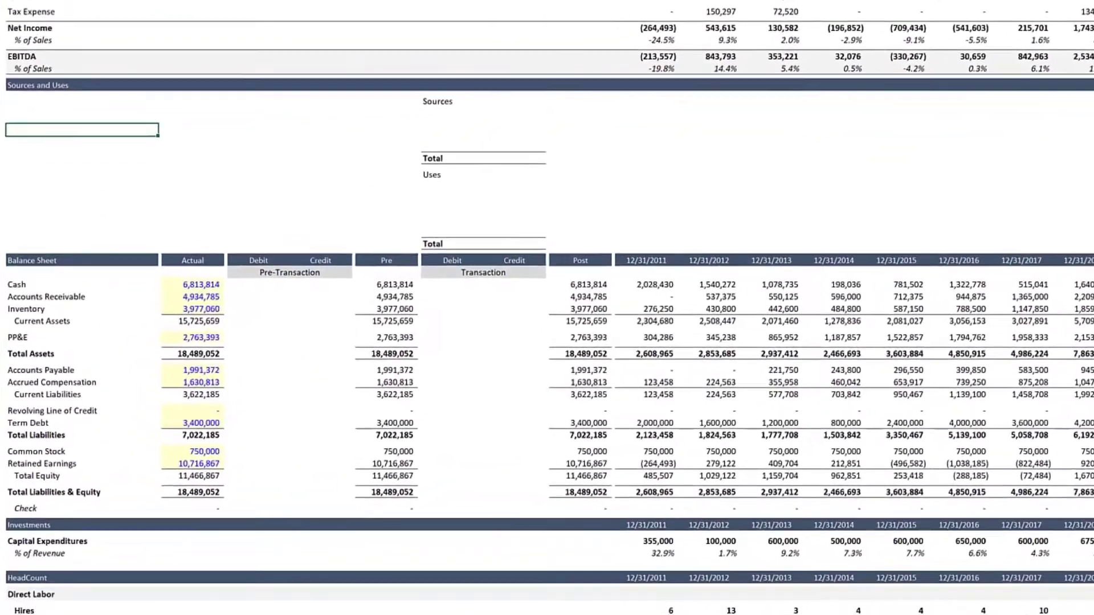
key(Right)
key(Right)
key(Down)
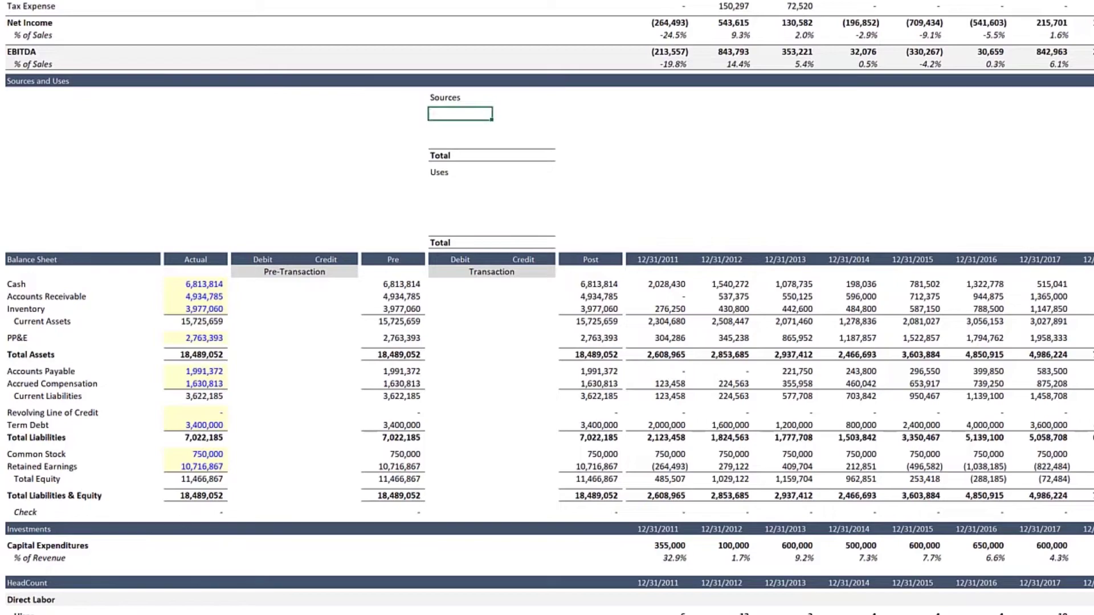
text(=)
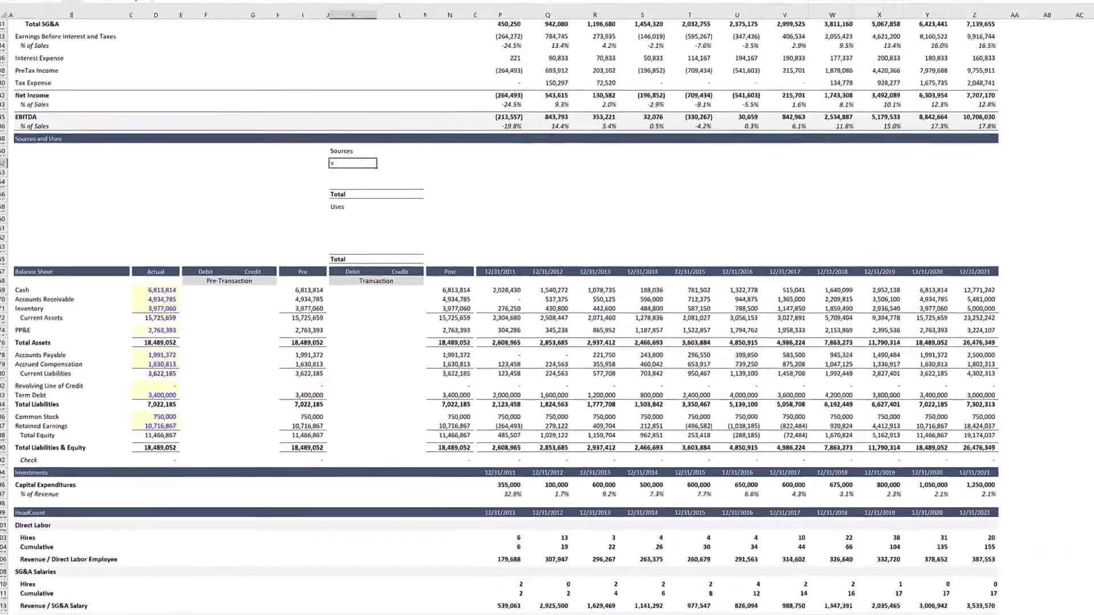
key(ctrl+Page_Up)
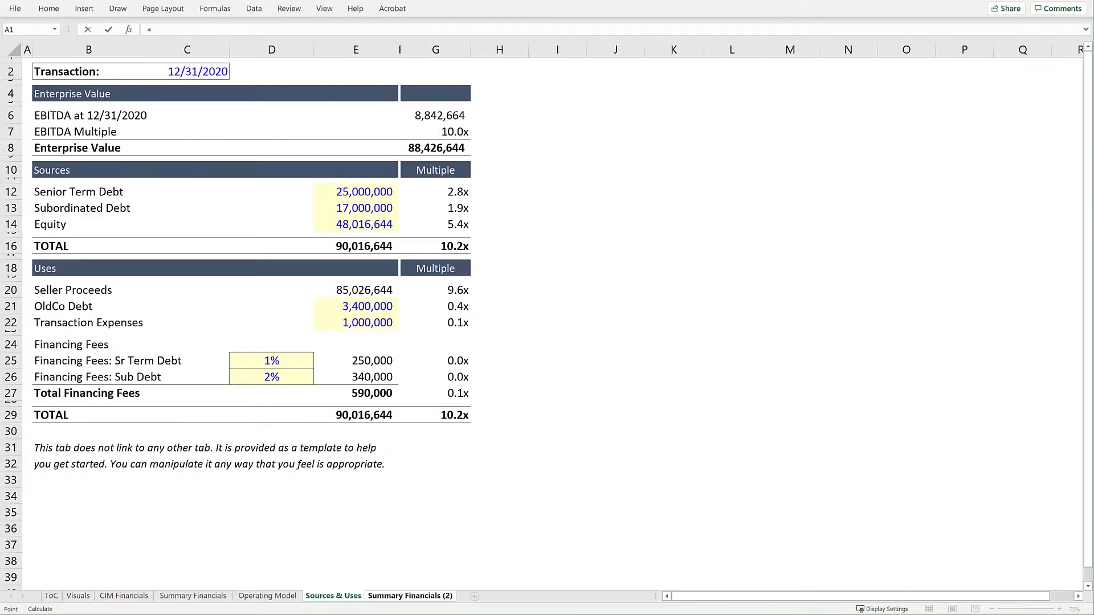
key(Down)
key(Down)
key(Down)
key(Down)
key(Down)
key(Down)
key(Down)
key(Right)
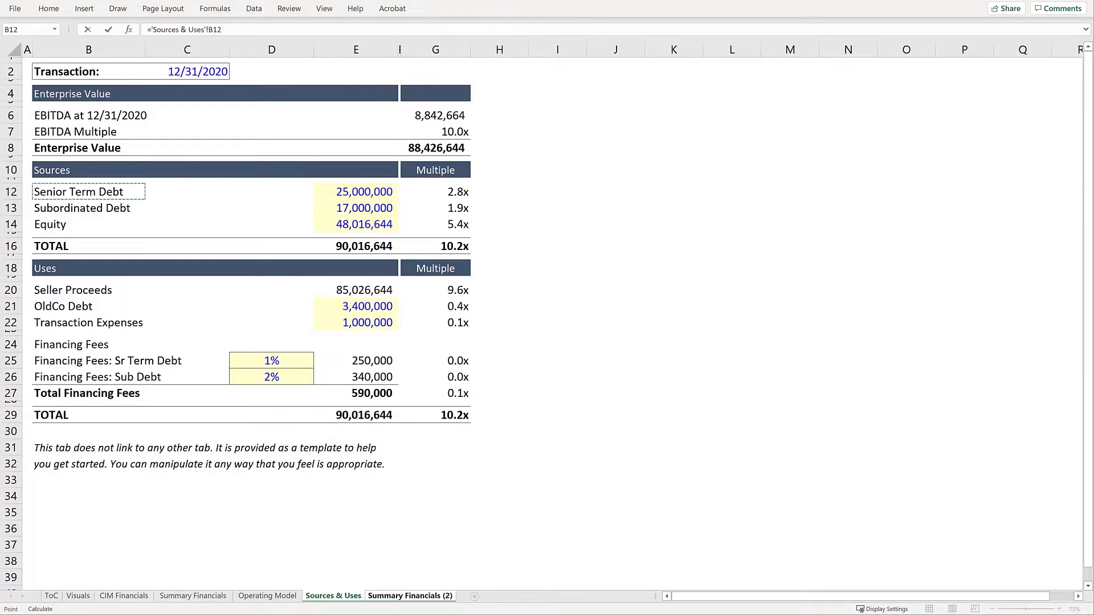
key(Return)
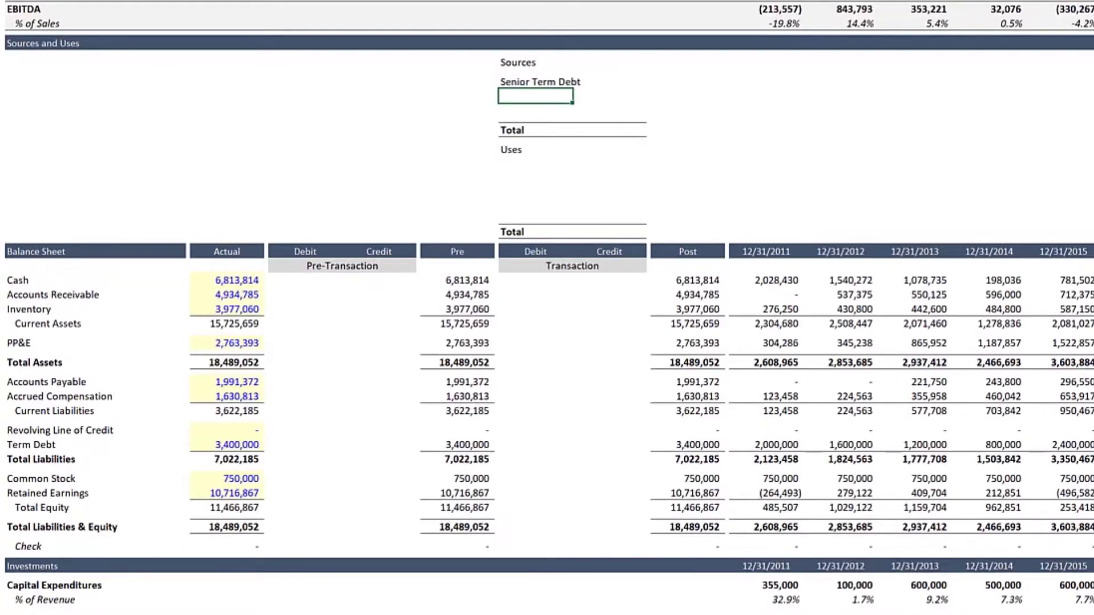
key(Up)
key(shift+Down)
key(shift+Down)
key(ctrl+d)
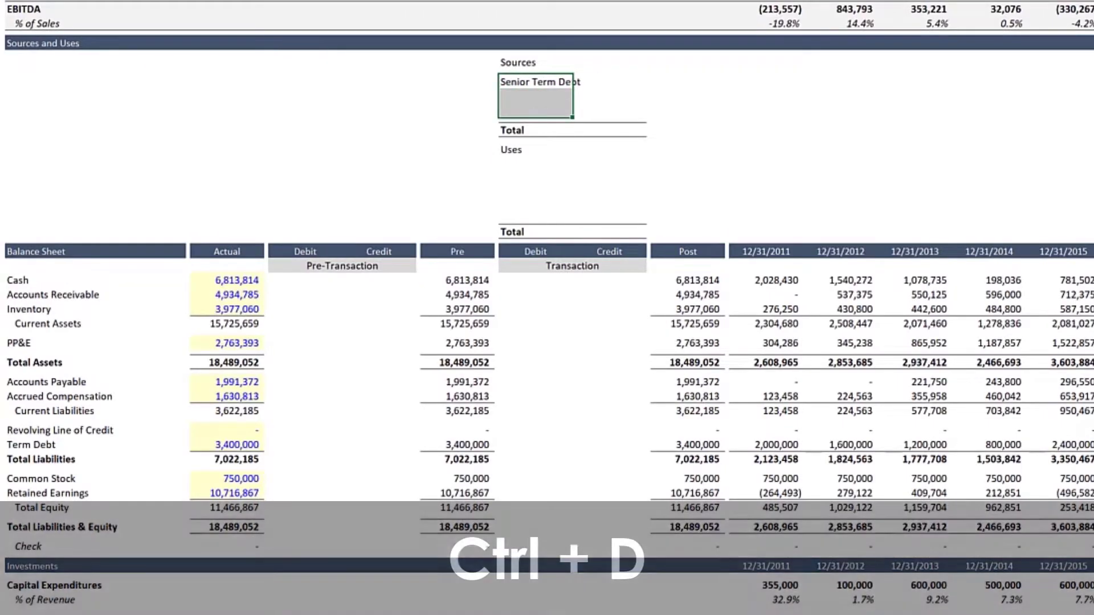
key(shift+Up)
key(shift+Up)
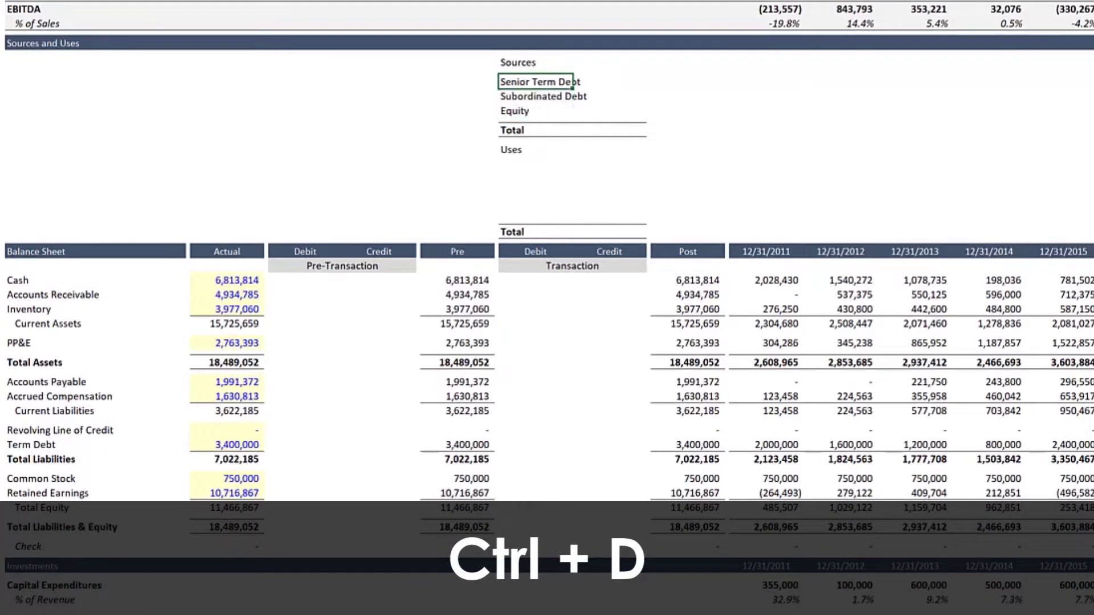
Link the source amounts, starting with Senior Term Debt's 25,000,000, and fill them down.
key(Right)
text(=)
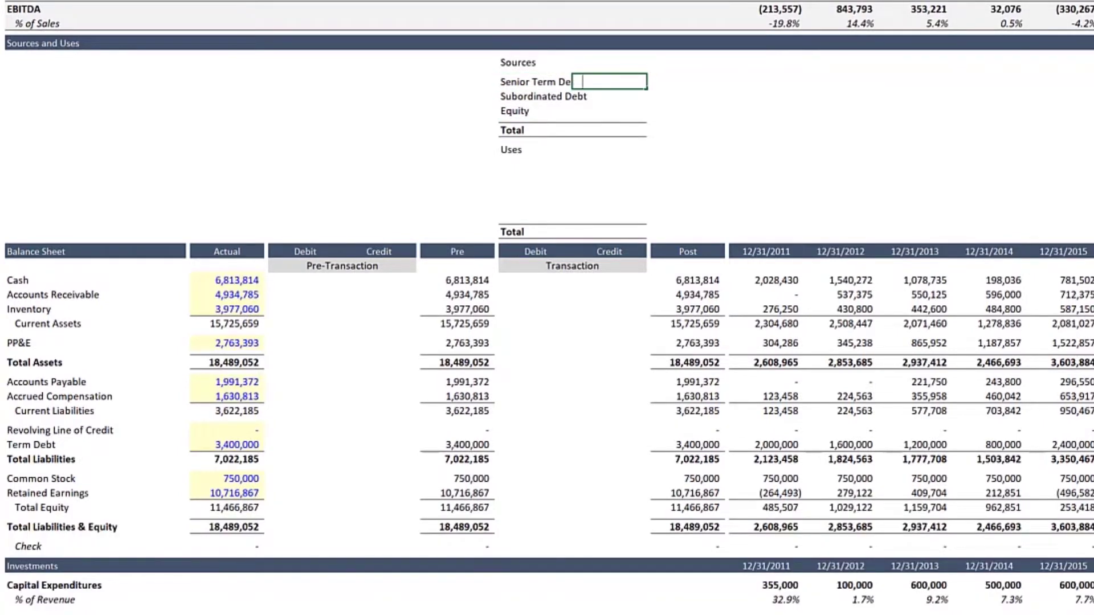
key(ctrl+Page_Up)
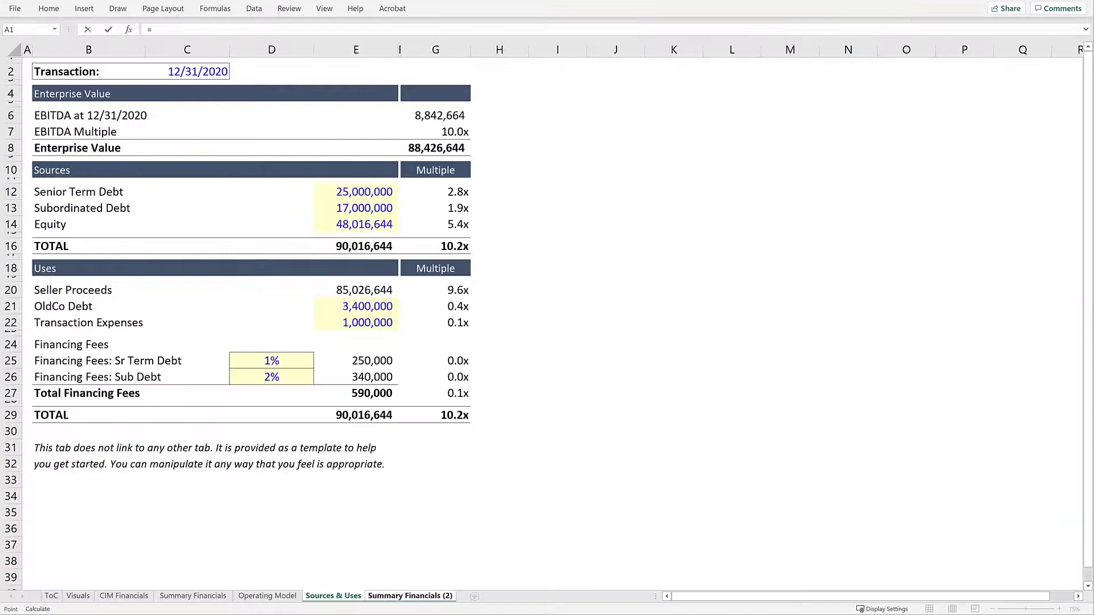
key(Down)
key(Down)
key(Down)
key(Down)
key(Down)
key(Down)
key(Down)
key(Down)
key(Down)
key(Down)
key(Down)
key(Right)
key(Right)
key(Right)
key(Right)
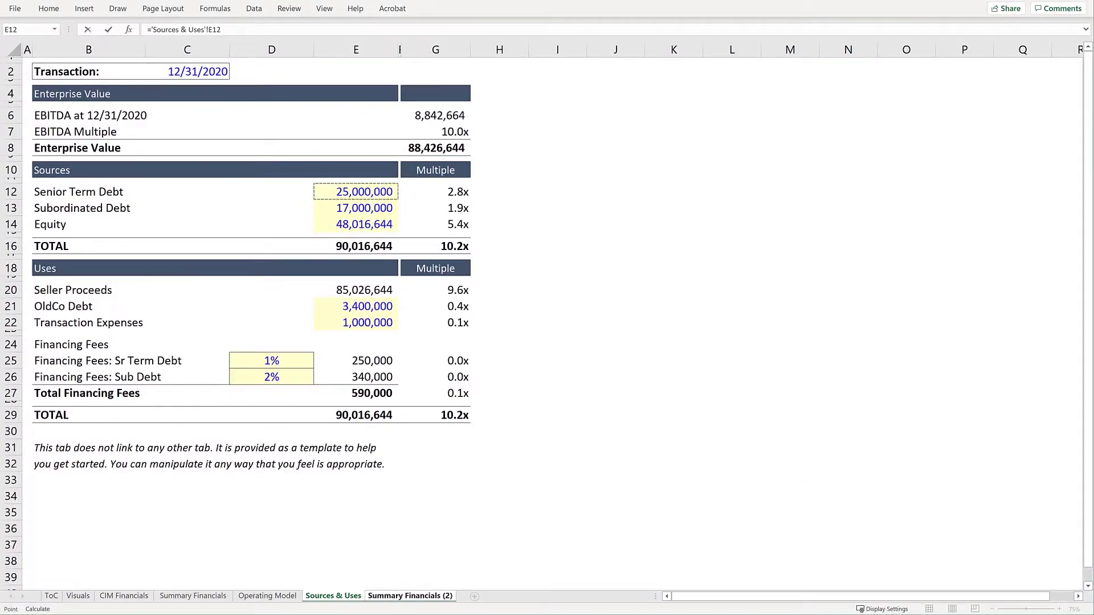
key(Return)
key(Up)
key(shift+Down)
key(shift+Down)
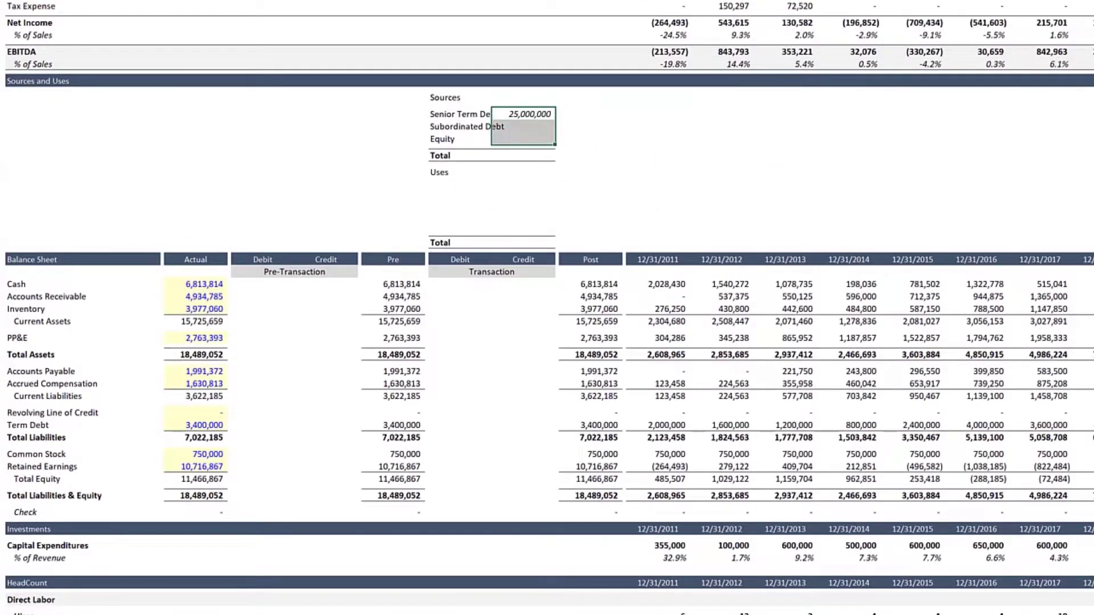
key(ctrl+d)
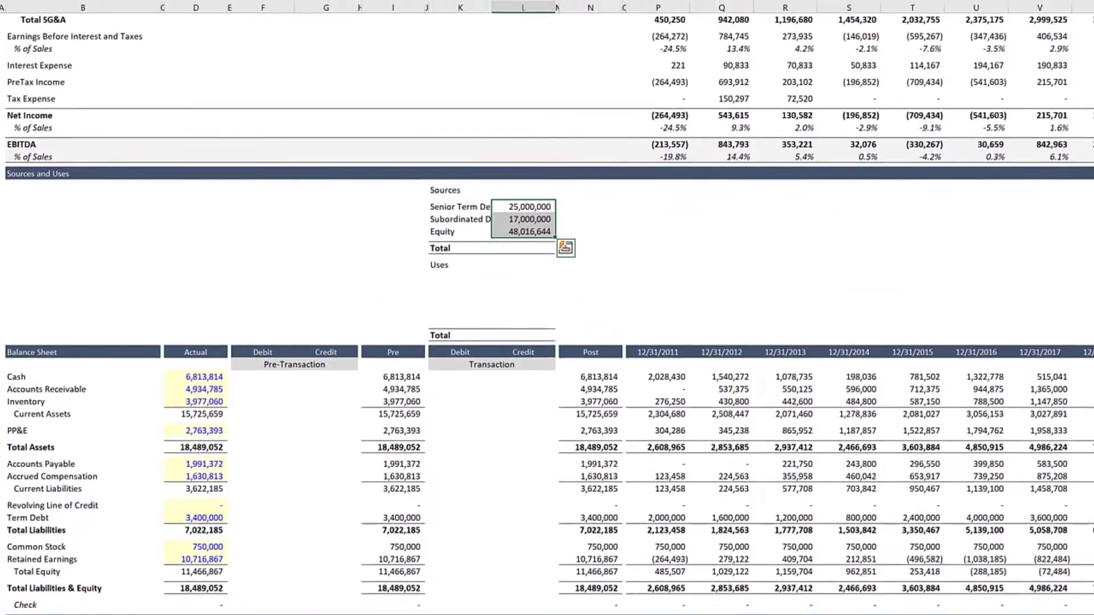
Format the amounts with no decimals and add a bold 90,016,644 Total.
key(ctrl+1)
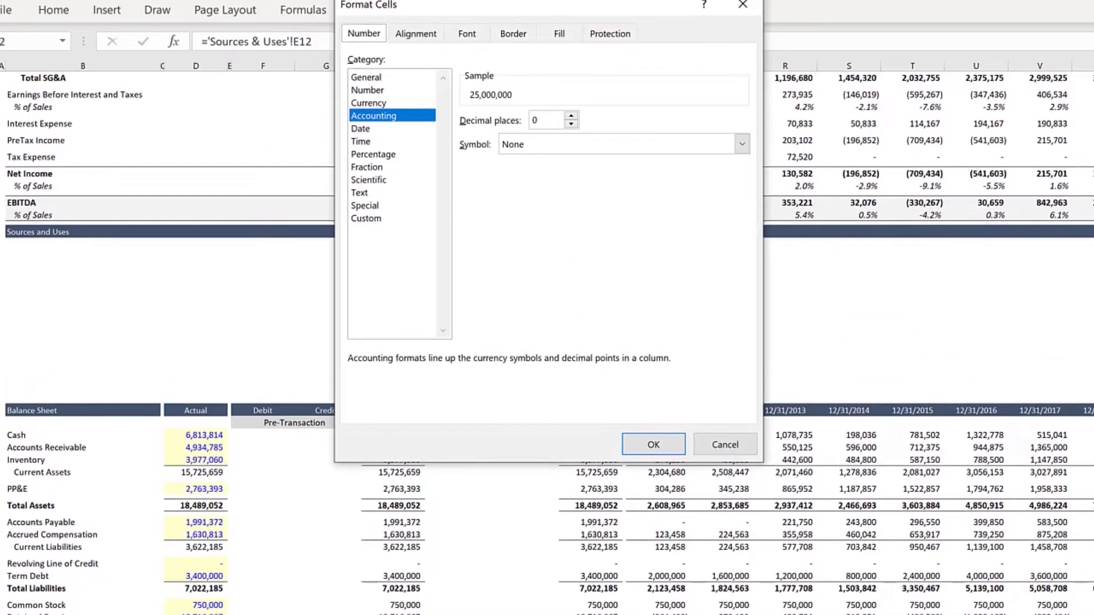
key(Return)
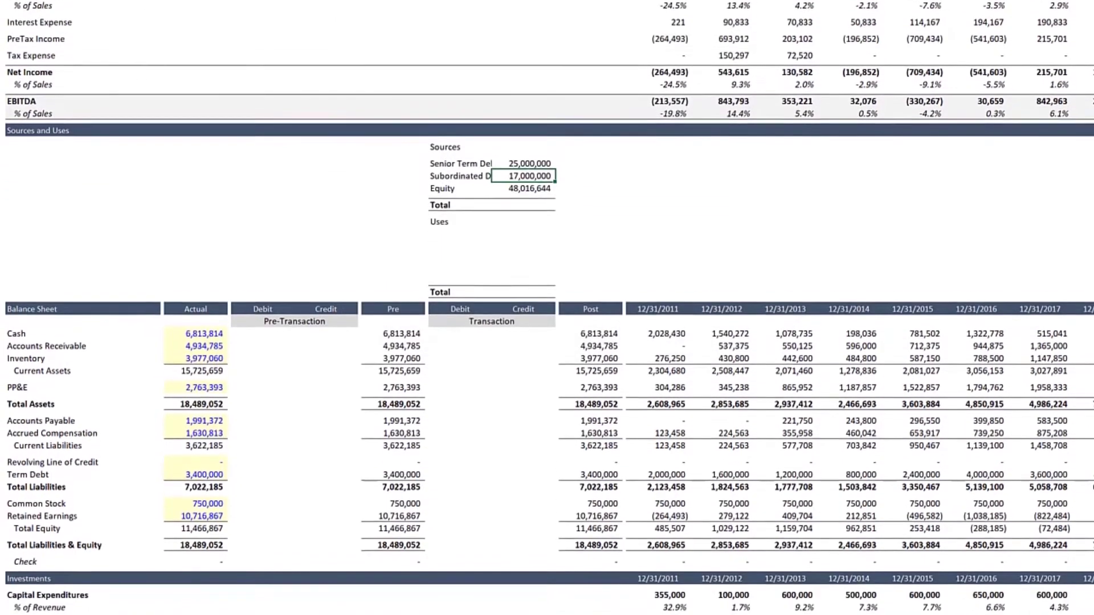
key(ctrl+c)
key(Down)
key(ctrl+v)
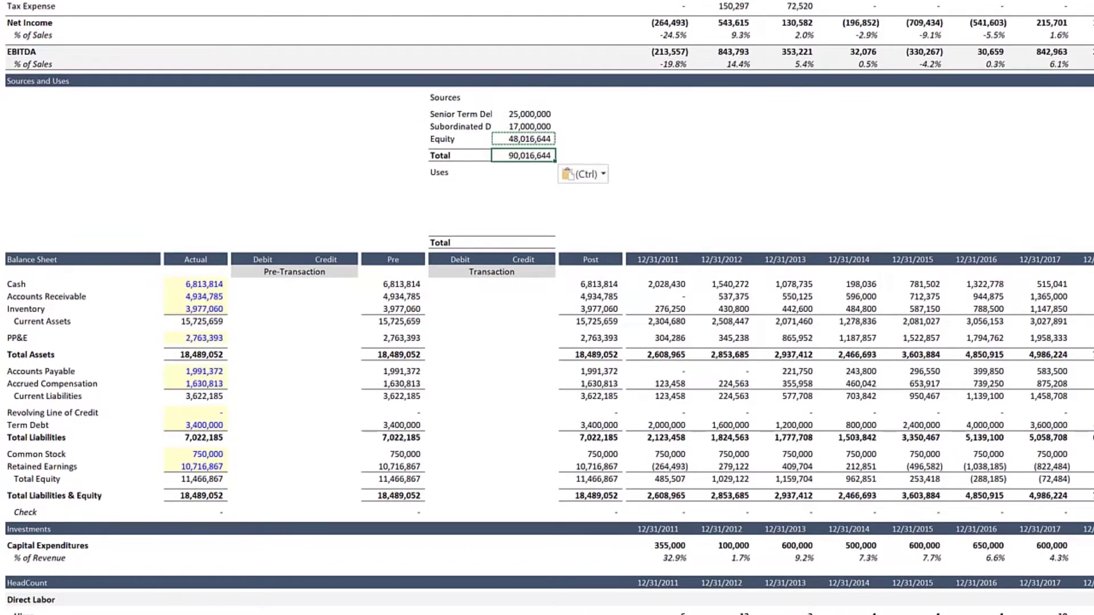
key(ctrl+b)
key(Down)
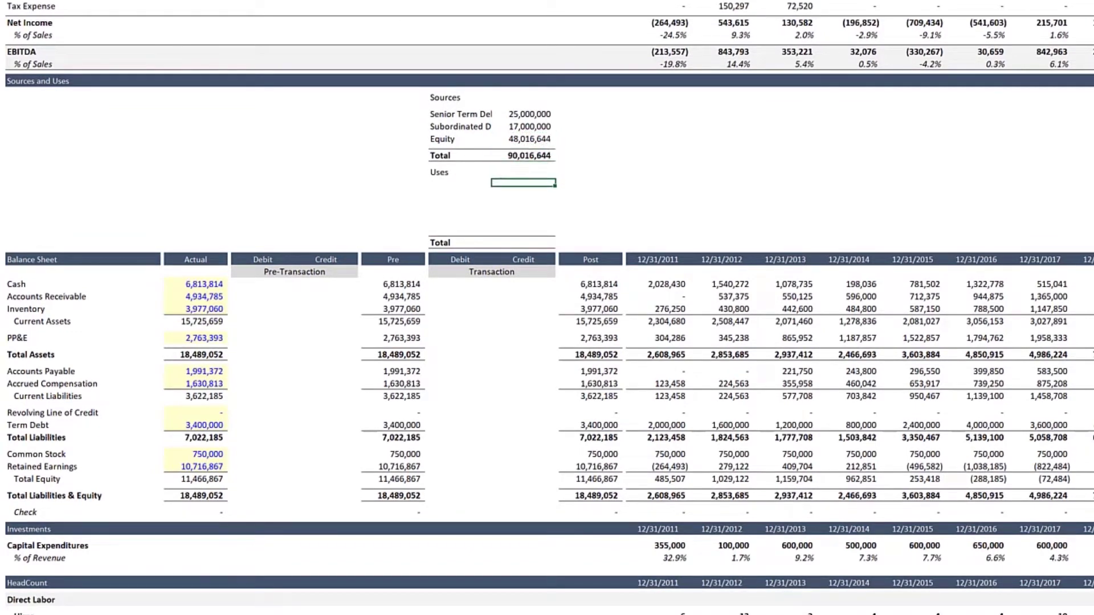
Link the Seller Proceeds, OldCo Debt and Transaction Expenses labels into the Uses block.
key(Down)
key(Left)
text(=)
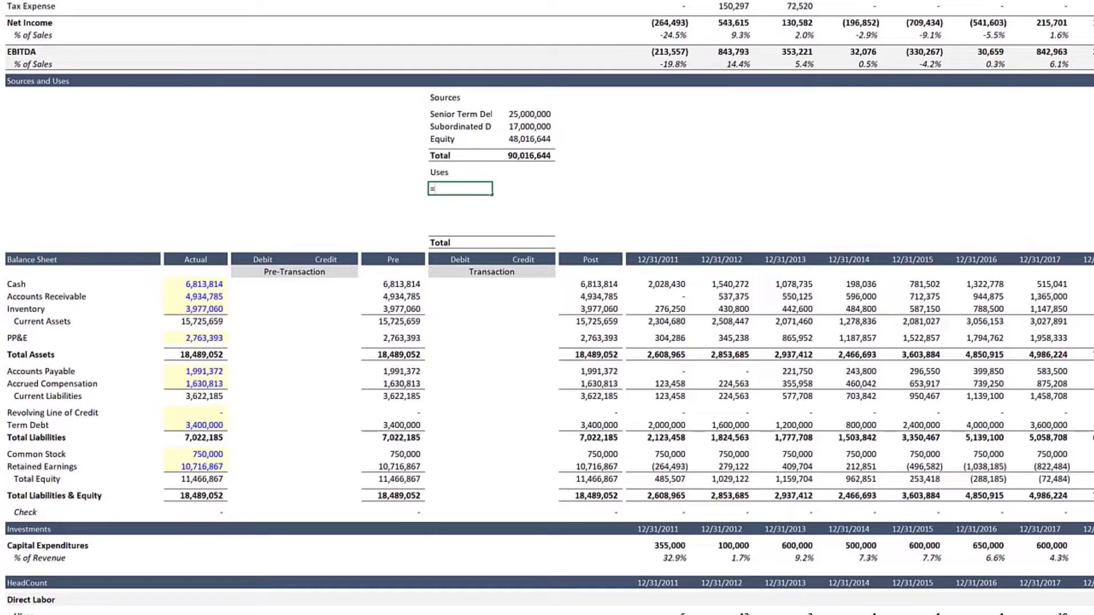
key(ctrl+Page_Up)
key(Down)
key(Down)
key(Down)
key(Down)
key(Down)
key(Down)
key(Down)
key(Down)
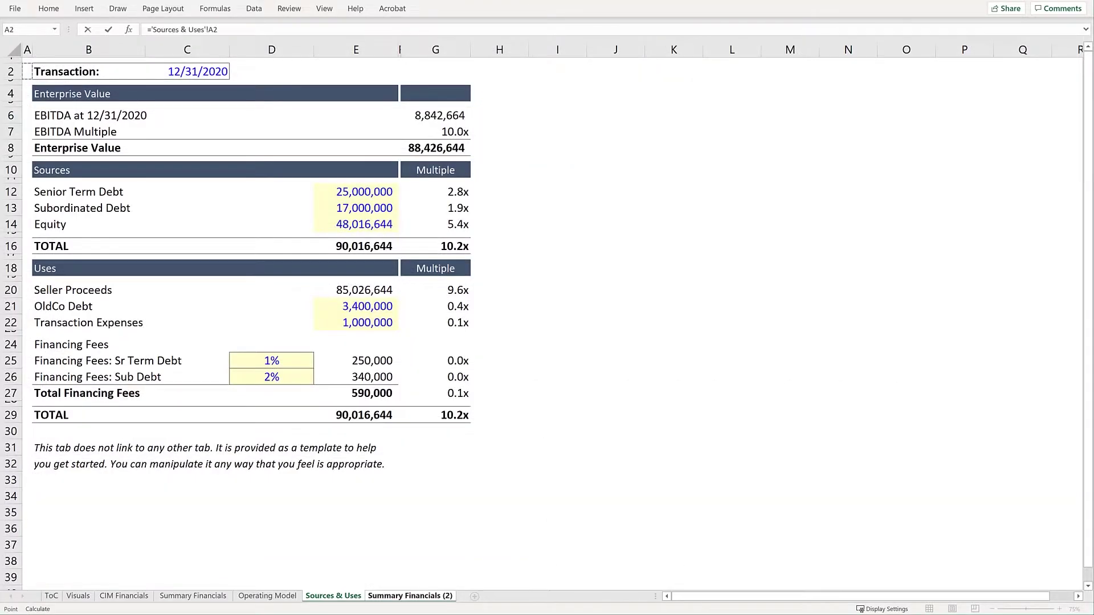
key(Down)
key(Down)
key(Down)
key(Down)
key(Down)
key(Down)
key(Down)
key(Down)
key(Down)
key(Down)
key(Down)
key(Right)
key(Return)
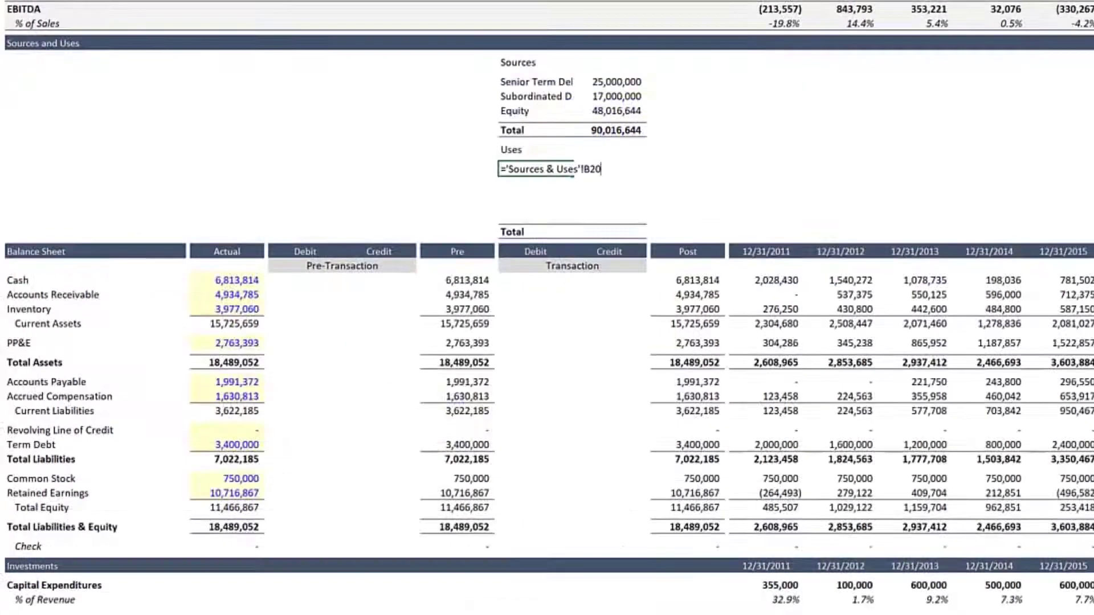
key(Up)
key(shift+Down)
key(shift+Down)
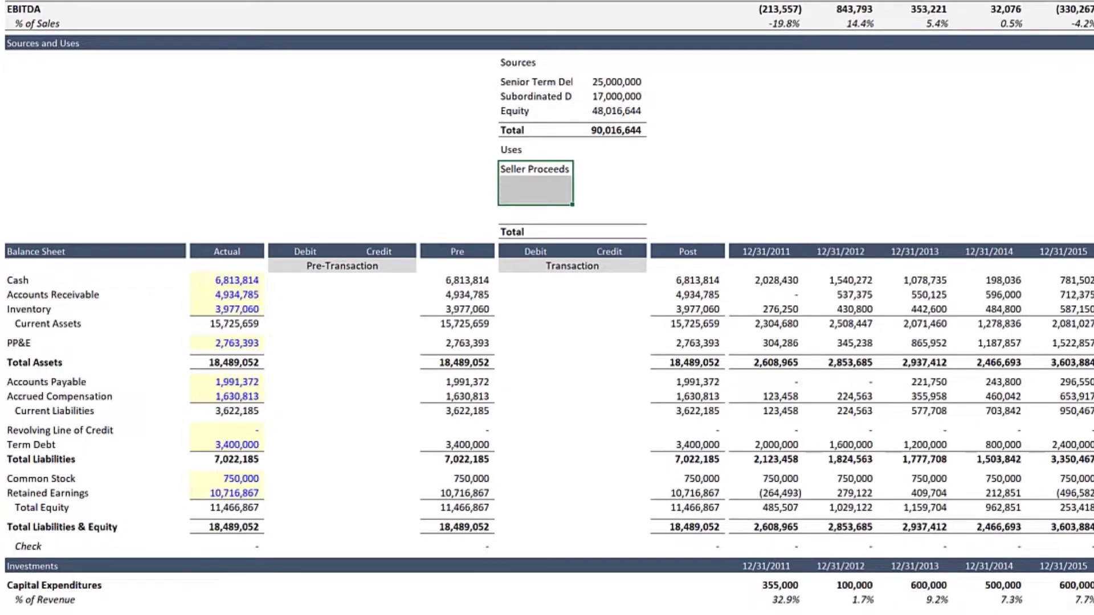
key(ctrl+d)
Link the Uses amounts: 85,026,644, 3,400,000 and 1,000,000.
key(Right)
text(=)
key(ctrl+Page_Up)
key(Down)
key(Down)
key(Down)
key(Down)
key(Down)
key(Down)
key(Down)
key(Down)
key(Down)
key(Down)
key(Down)
key(Down)
key(Down)
key(Down)
key(Down)
key(Down)
key(Down)
key(Down)
key(Down)
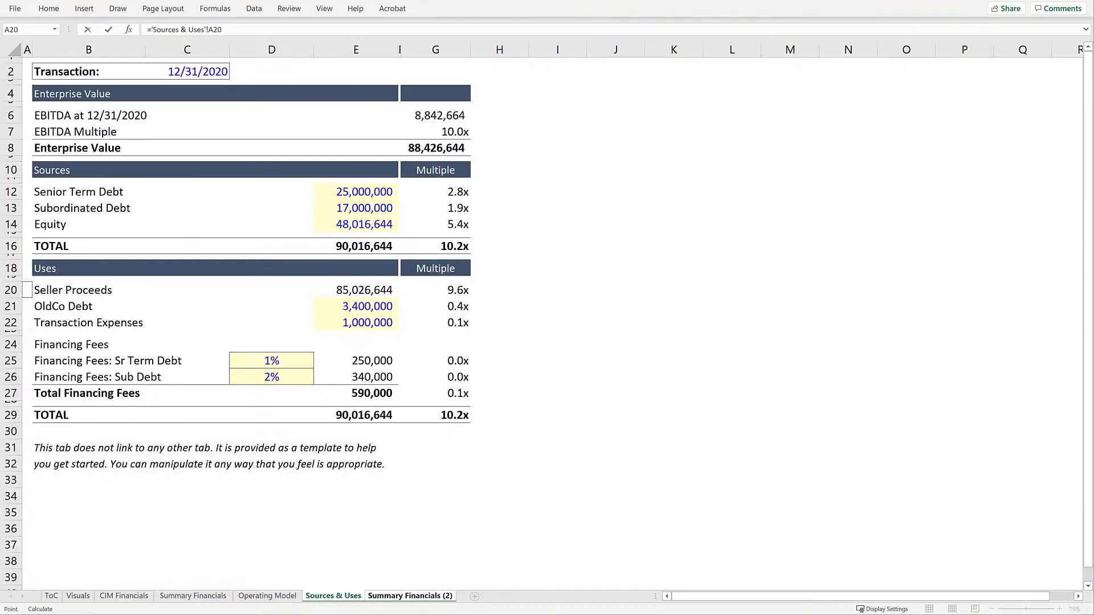
key(Right)
key(Right)
key(Right)
key(Right)
key(ctrl+Return)
key(shift+Down)
key(shift+Down)
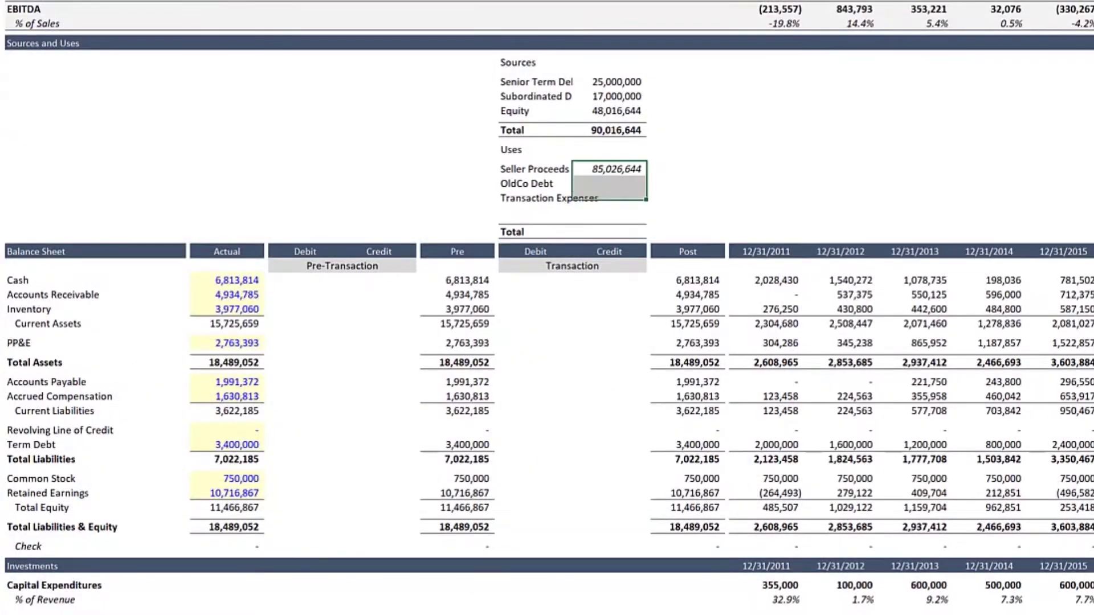
key(ctrl+d)
Add the Total Financing Fees label linked from Sources & Uses row 27.
key(Down)
key(Down)
key(Down)
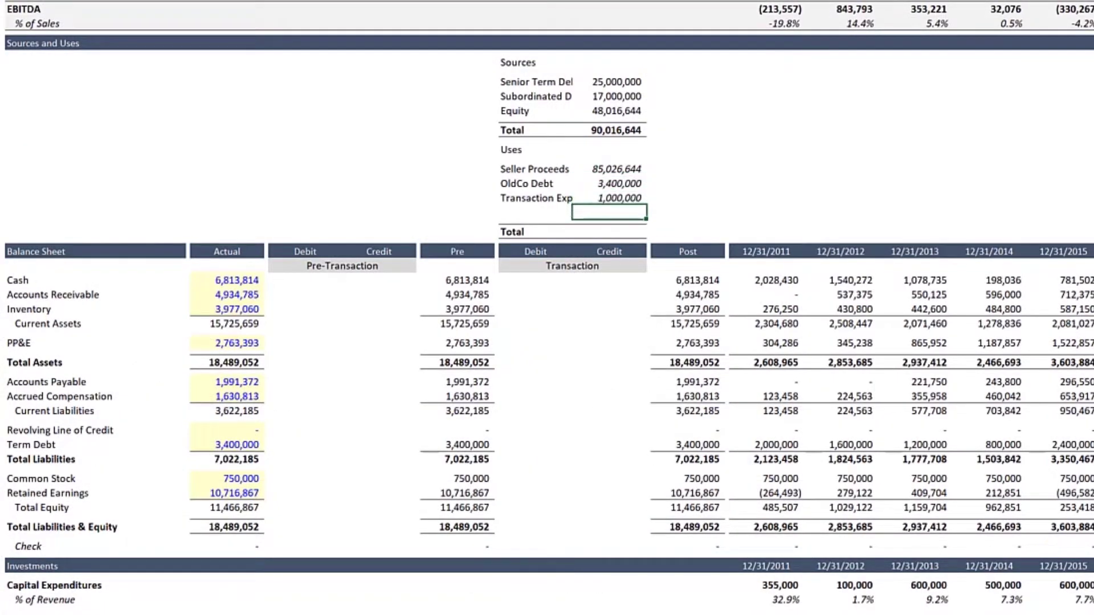
key(Left)
text(=)
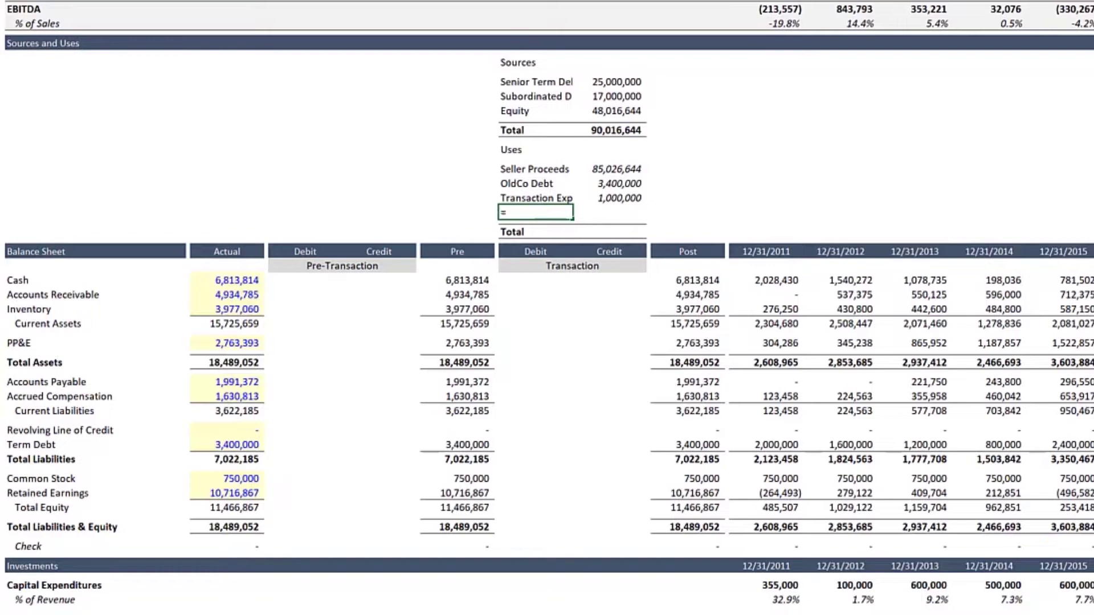
key(Escape)
text(=)
key(ctrl+Page_Up)
key(Down)
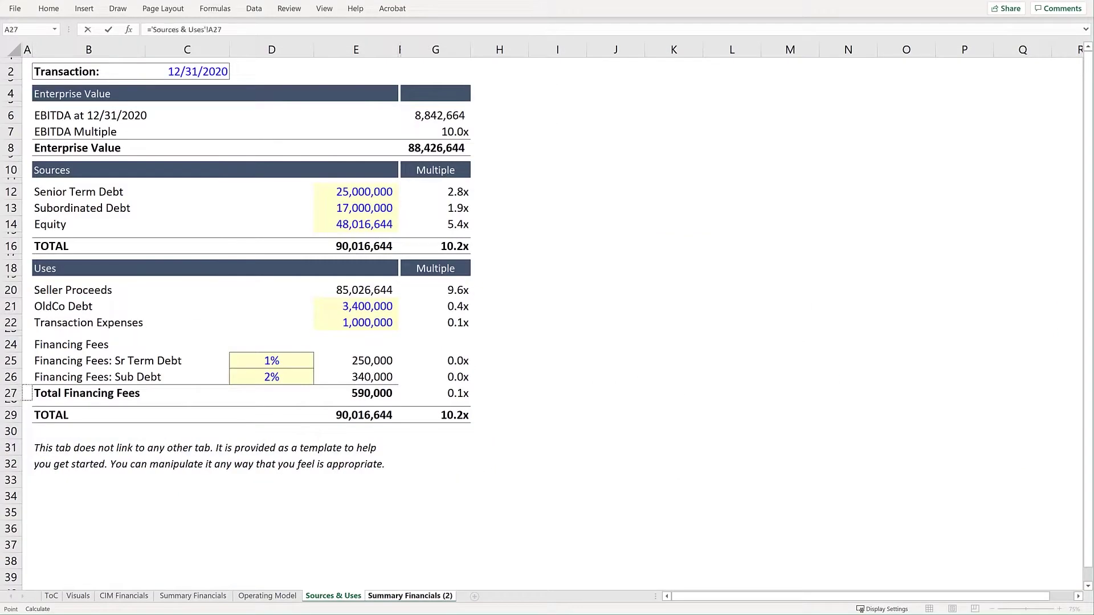
key(Right)
key(Return)
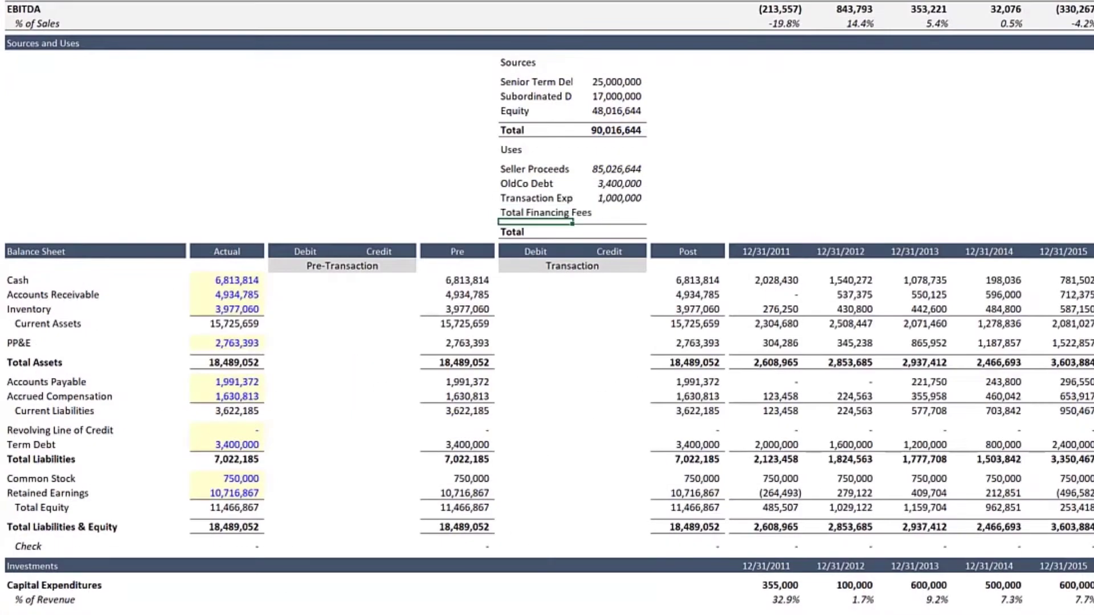
Link the 590,000 total financing fees amount beside it.
key(Right)
key(Up)
text(=)
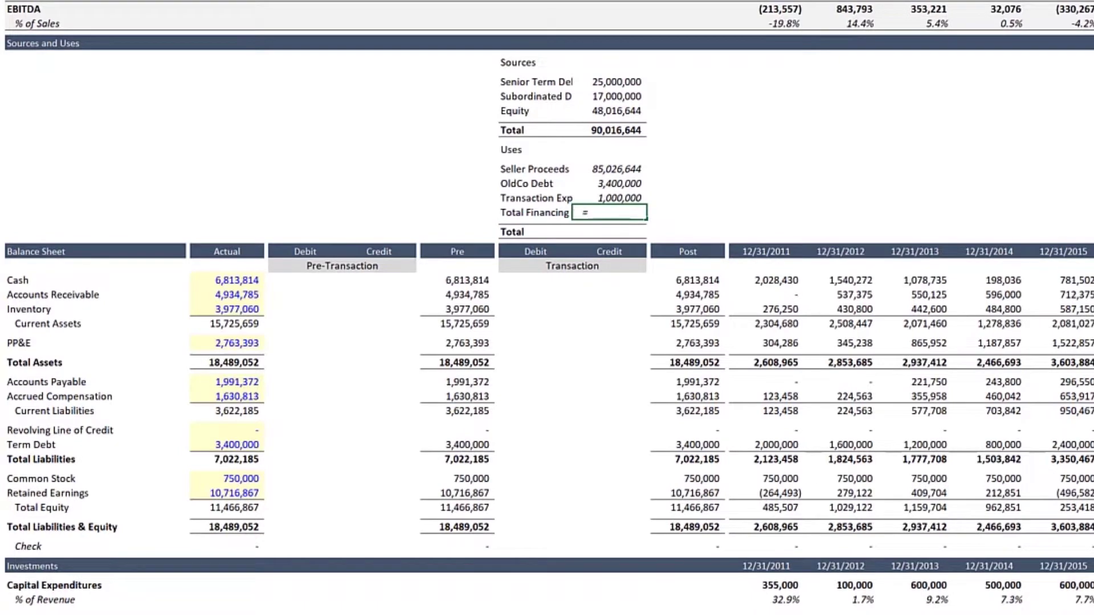
click(333, 595)
key(Down)
key(Down)
key(Down)
key(Down)
key(Down)
key(Down)
key(Down)
key(Down)
key(Down)
key(Down)
key(Down)
key(Down)
key(Down)
key(Down)
key(Down)
key(Down)
key(Down)
key(Down)
key(Down)
key(Down)
key(Right)
key(Right)
key(Right)
key(Right)
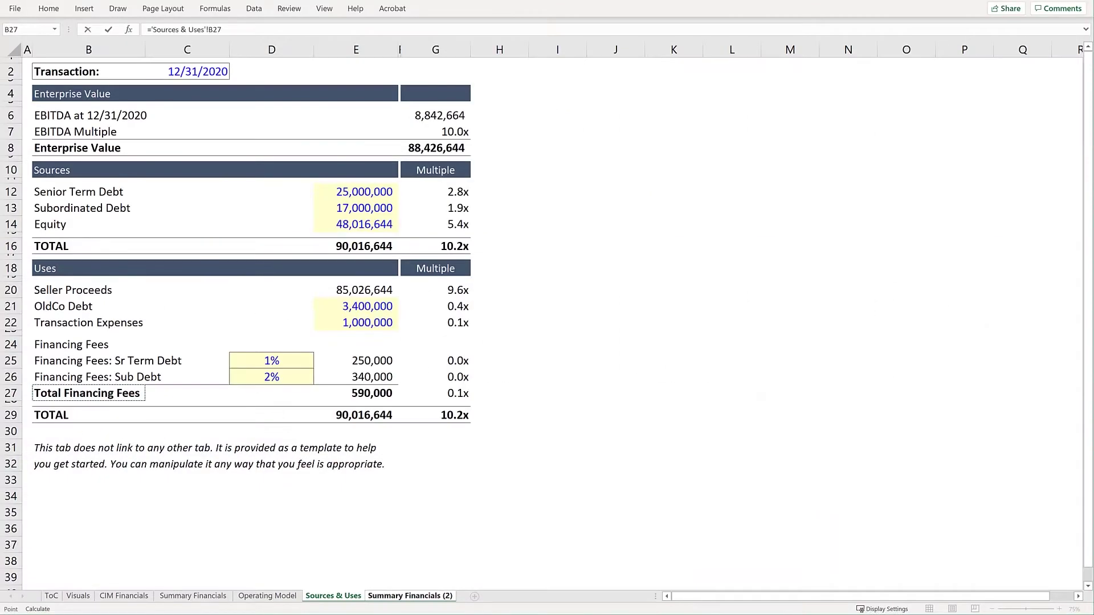
key(Return)
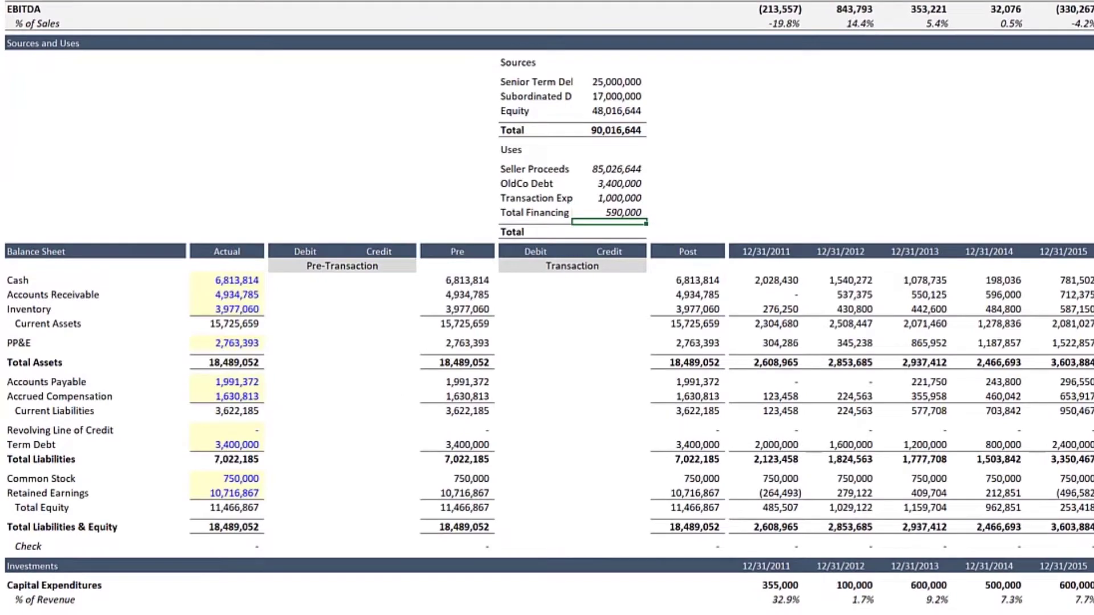
Remove italics from the Uses values and fill the Uses Total to show 90,016,644.
key(Up)
key(shift+Up)
key(shift+Up)
key(shift+Up)
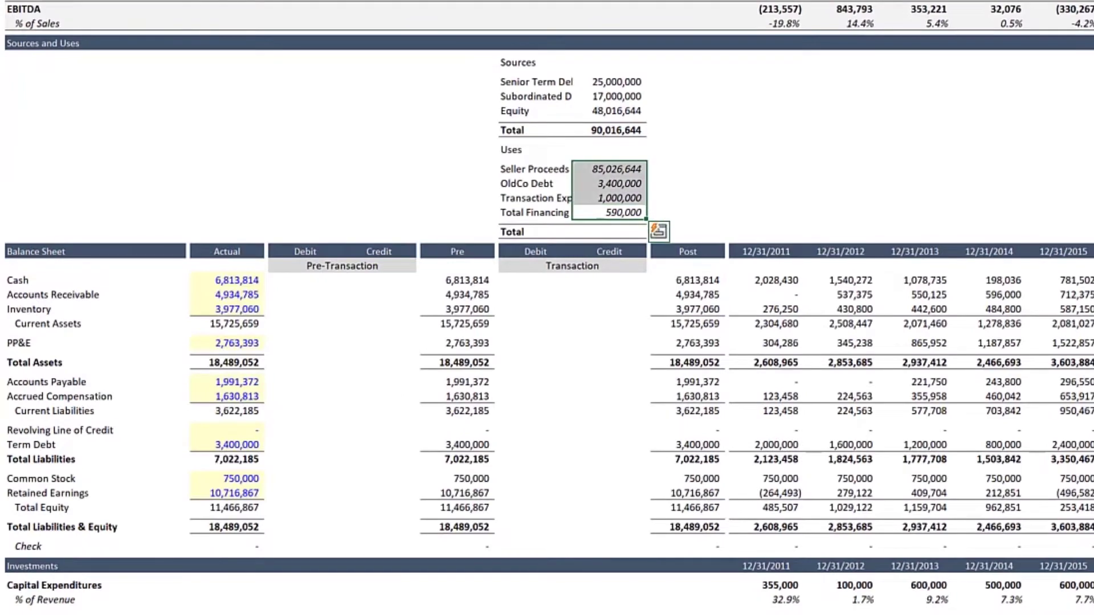
key(ctrl+i)
key(shift+Up)
key(shift+Up)
key(shift+Up)
key(ctrl+c)
key(Down)
key(ctrl+v)
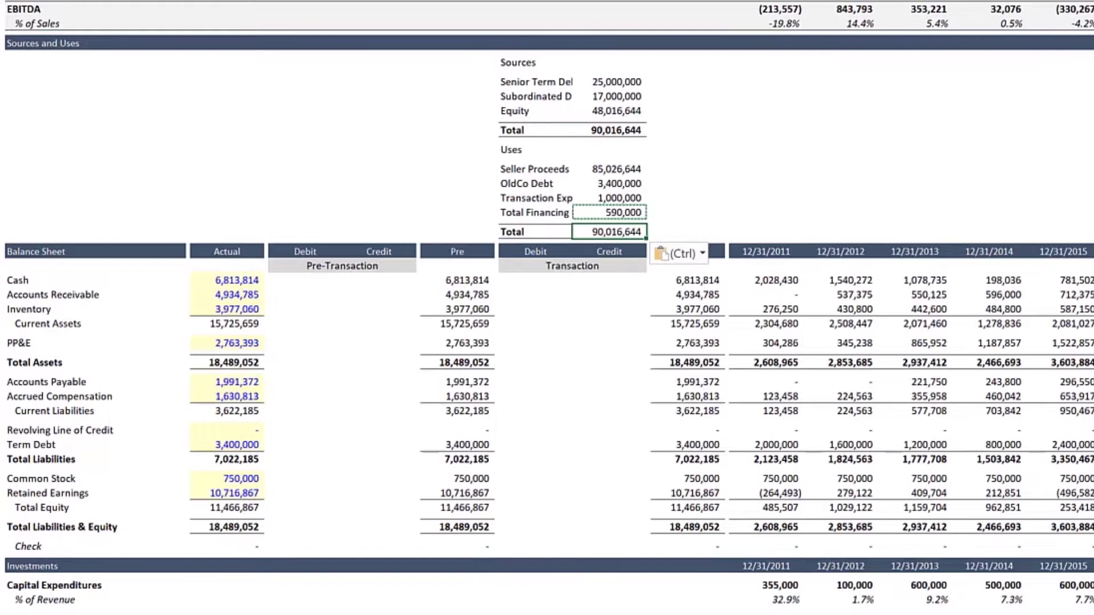
key(Escape)
key(Up)
key(Up)
key(Up)
key(Up)
key(Up)
key(Left)
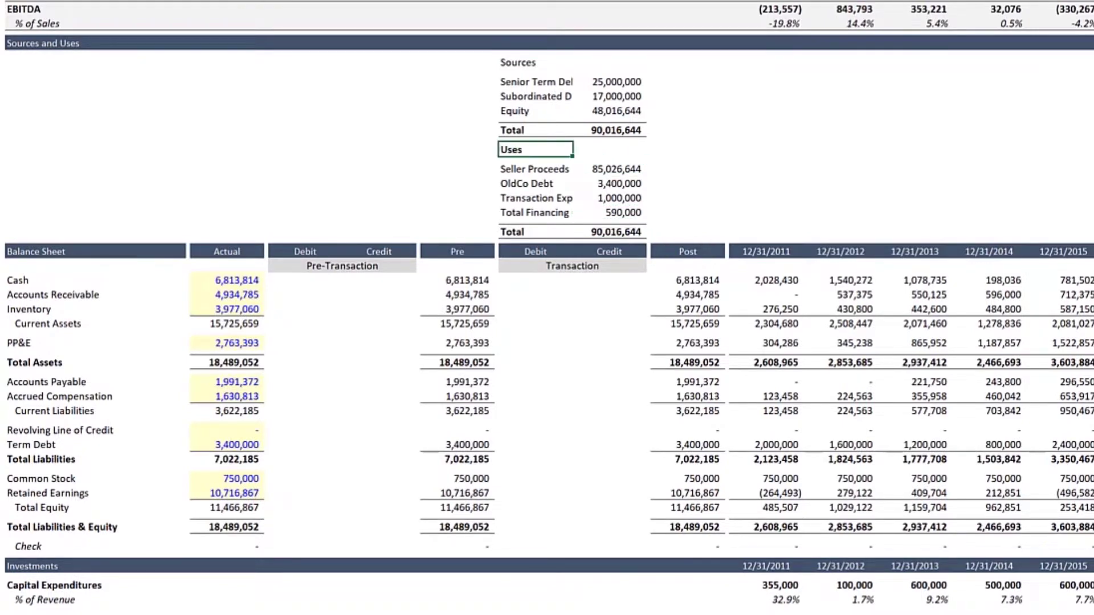
key(Up)
key(Up)
key(Up)
key(Up)
key(Up)
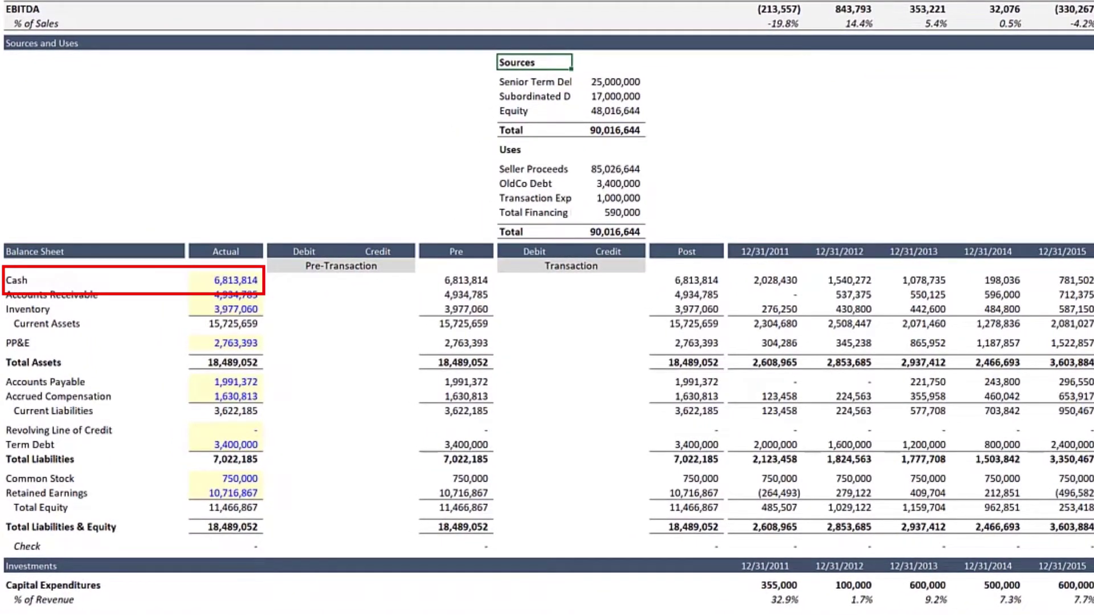
Credit Cash by its full 6,813,814 actual balance in the Pre-Transaction adjustments.
click(304, 280)
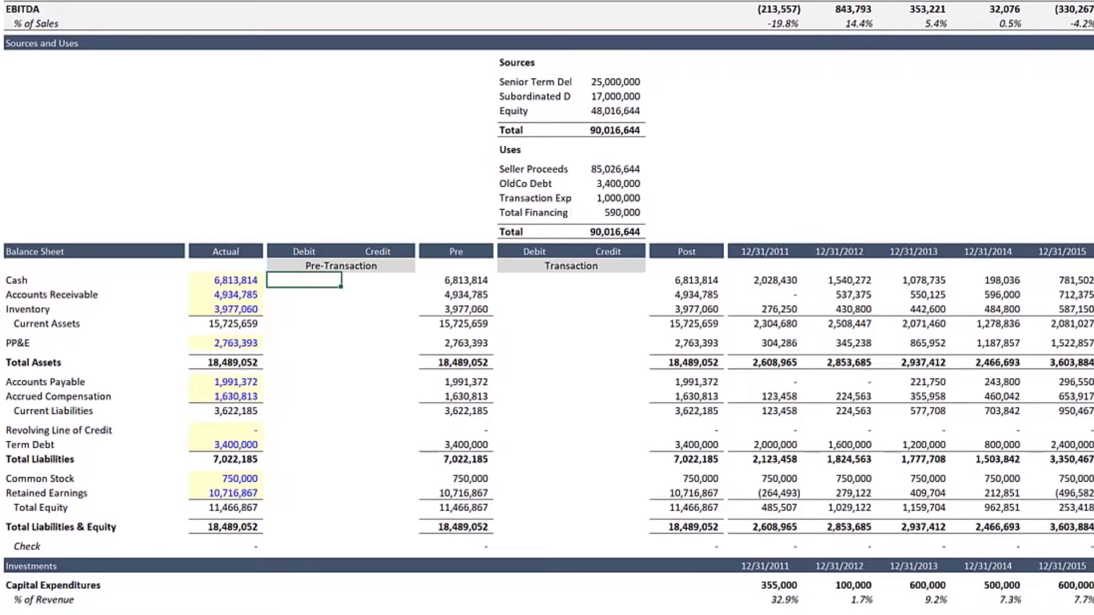
click(378, 280)
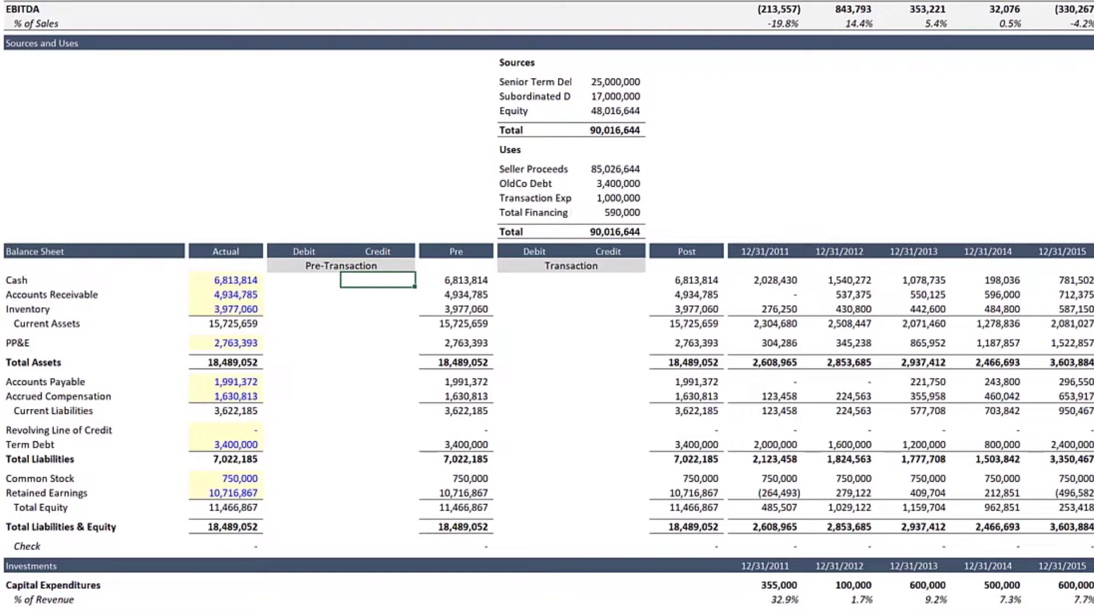
text(=)
click(226, 281)
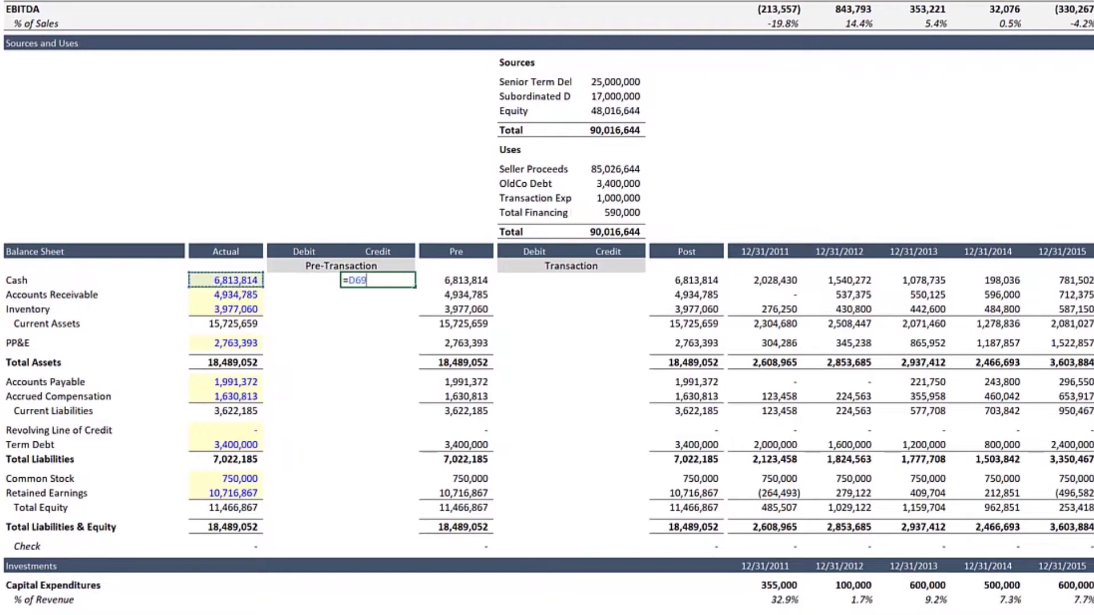
key(Return)
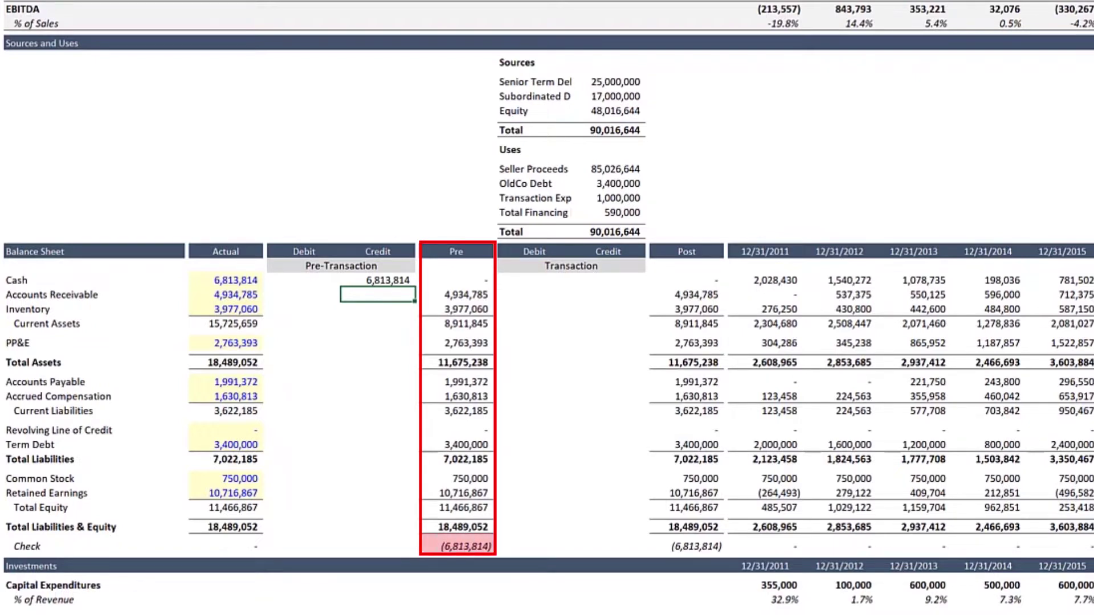
Debit Retained Earnings the matching 6,813,814 and check the Pre Total Equity.
key(Left)
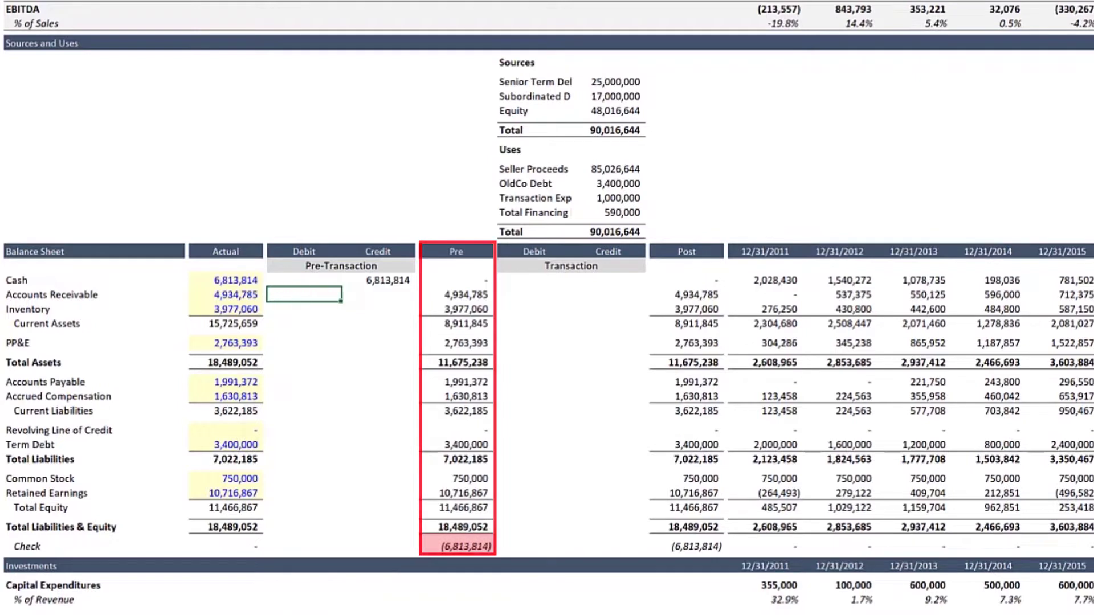
key(Down)
key(Down)
key(Down)
key(Down)
key(Down)
key(Down)
key(Down)
key(Down)
key(Down)
key(Down)
key(Down)
key(Down)
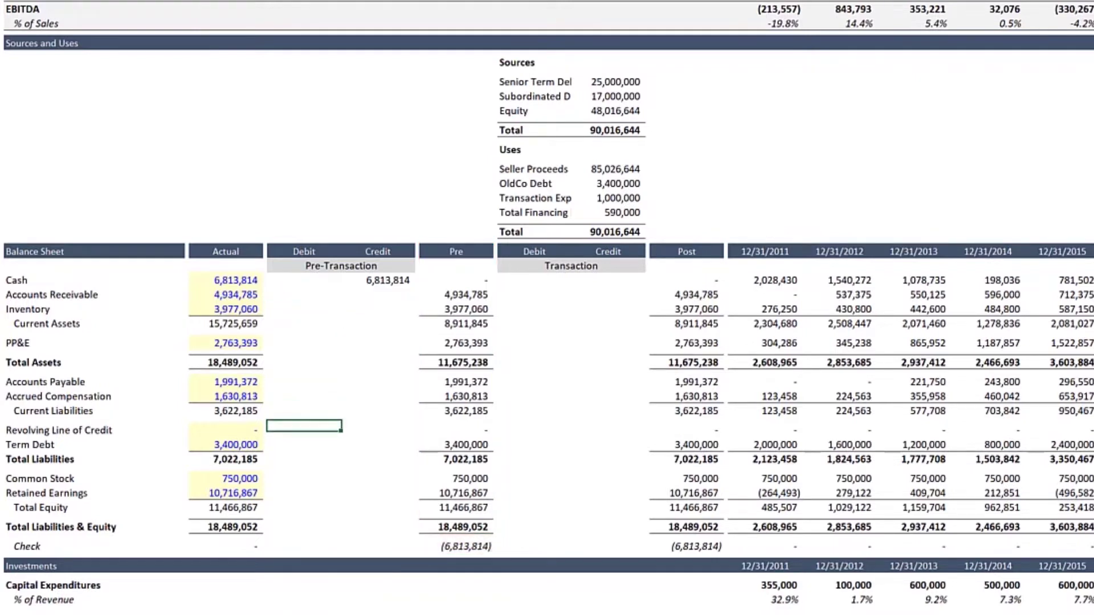
text(=)
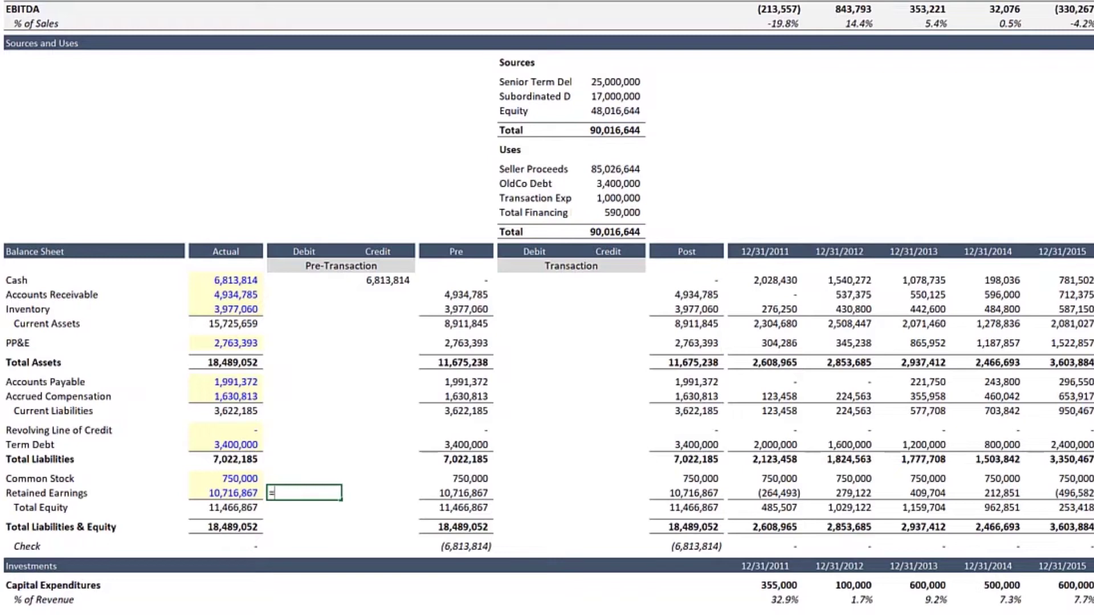
key(Right)
key(ctrl+Up)
key(Return)
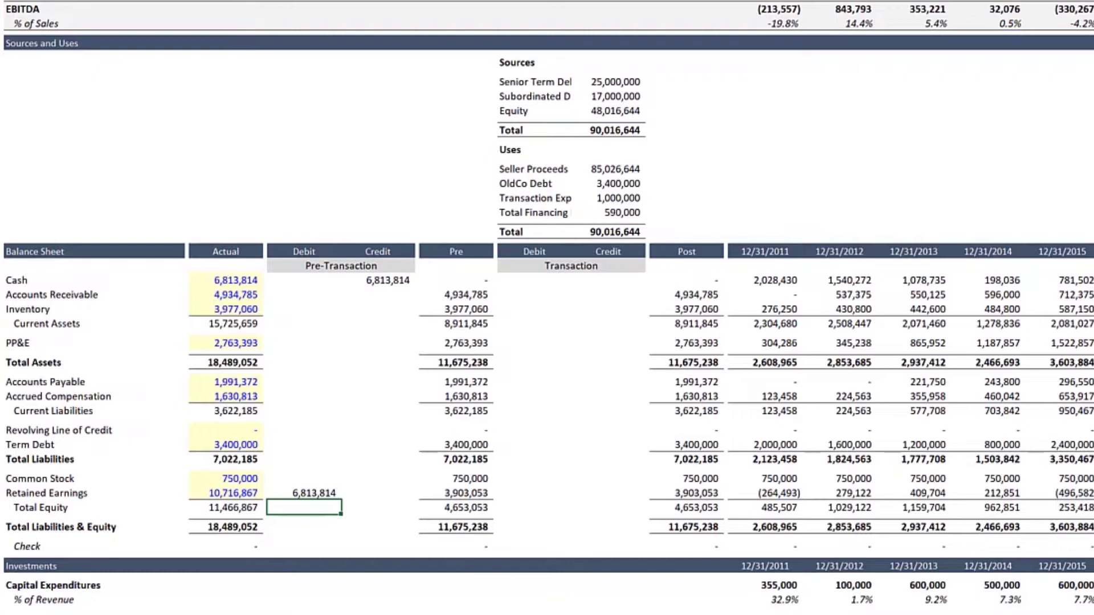
click(456, 508)
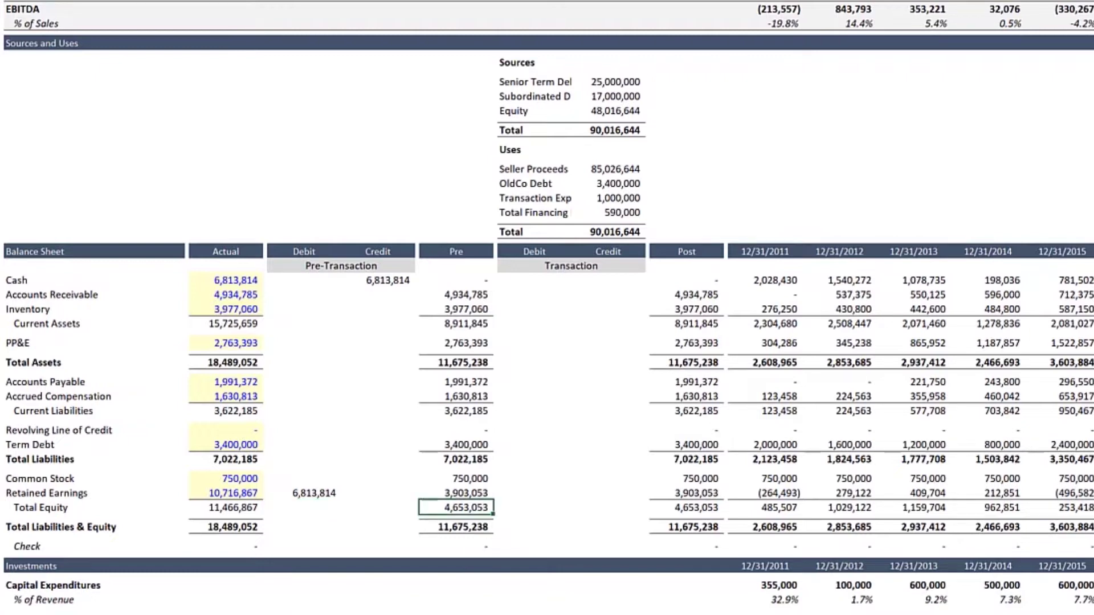
Return up the Pre column and bring up Excel's zoom settings.
key(Up)
key(Up)
key(Up)
key(Up)
key(Up)
key(Up)
key(Up)
key(Up)
key(Up)
key(Up)
key(Up)
key(Up)
key(Up)
key(Up)
key(Up)
key(Up)
key(Up)
key(Up)
key(Up)
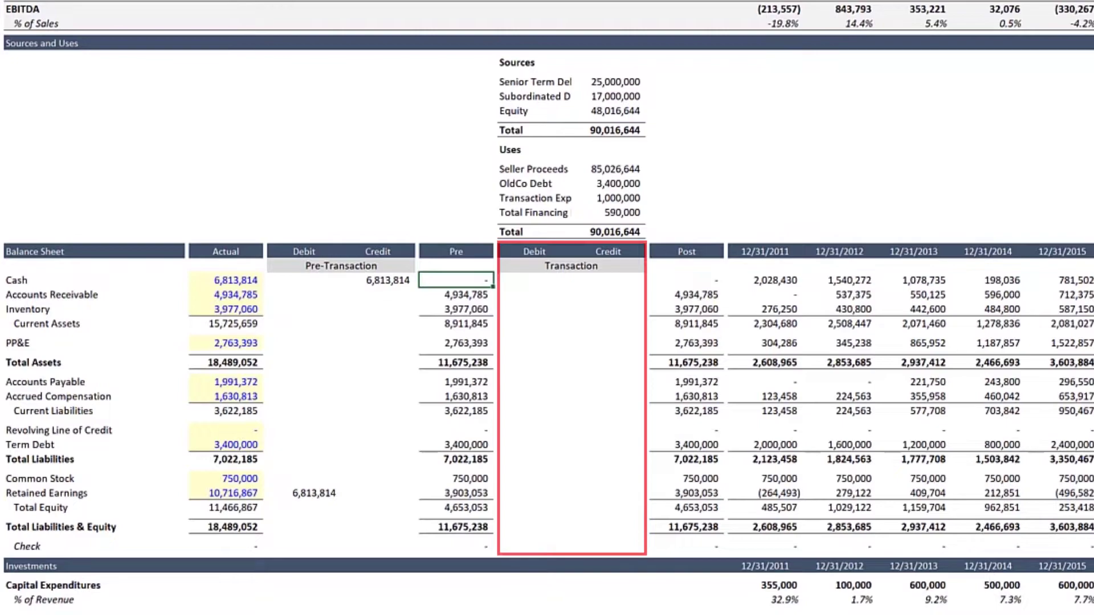
key(alt+w)
Set the sheet magnification to a custom 125%.
text(qc125)
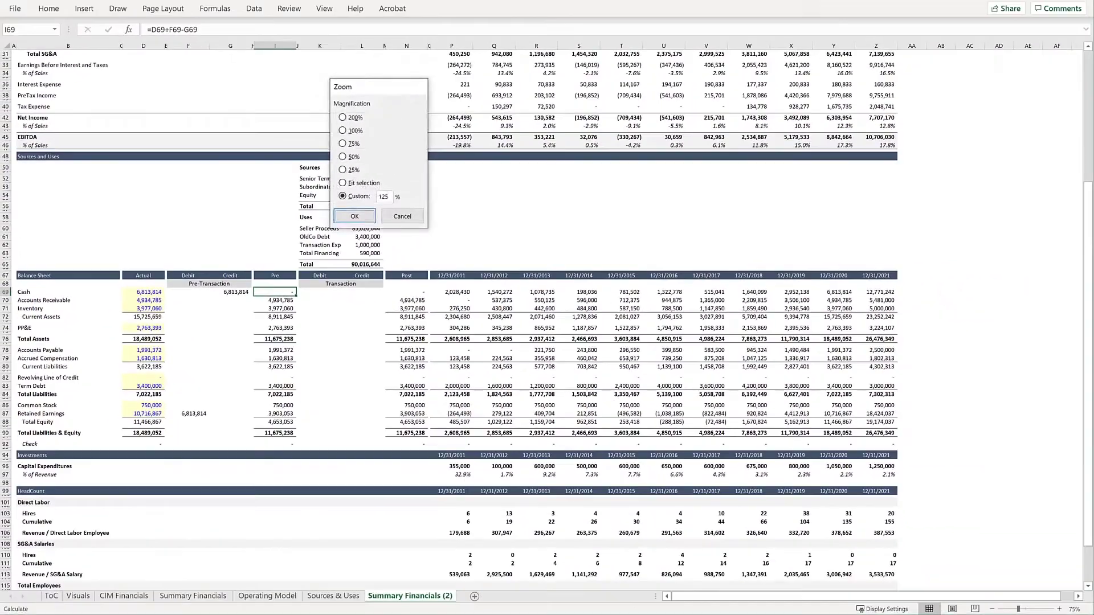
key(Return)
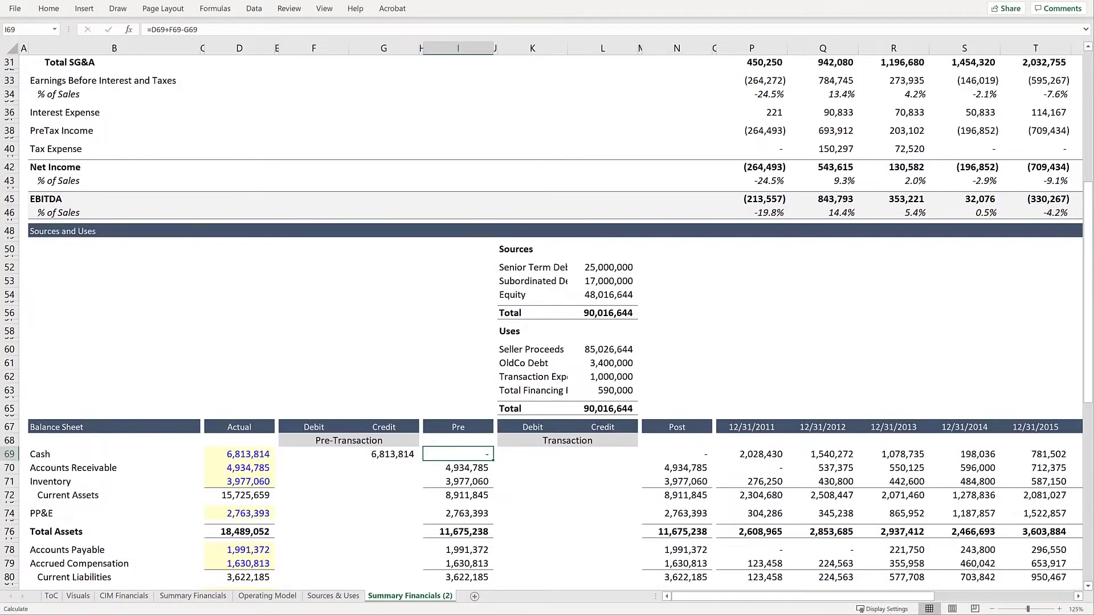
scroll(547, 323, down, 3)
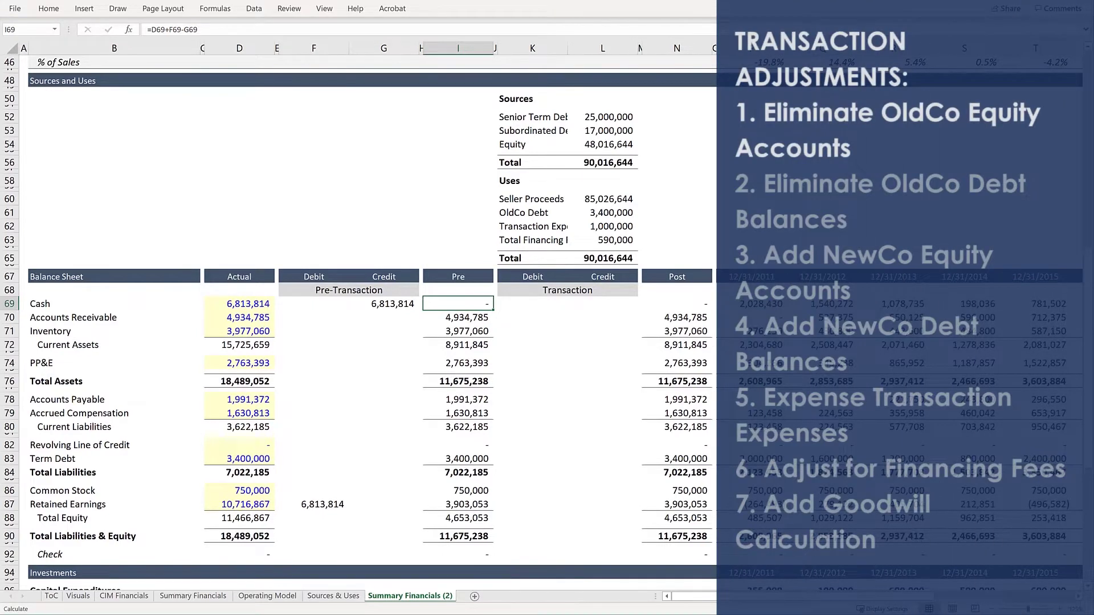
Debit Common Stock 750,000 and Retained Earnings 3,903,053 in the Transaction column from their Pre balances.
key(Down)
key(Down)
key(Down)
key(Down)
key(Down)
key(Down)
key(Down)
key(Down)
key(Down)
key(Down)
key(Down)
key(Down)
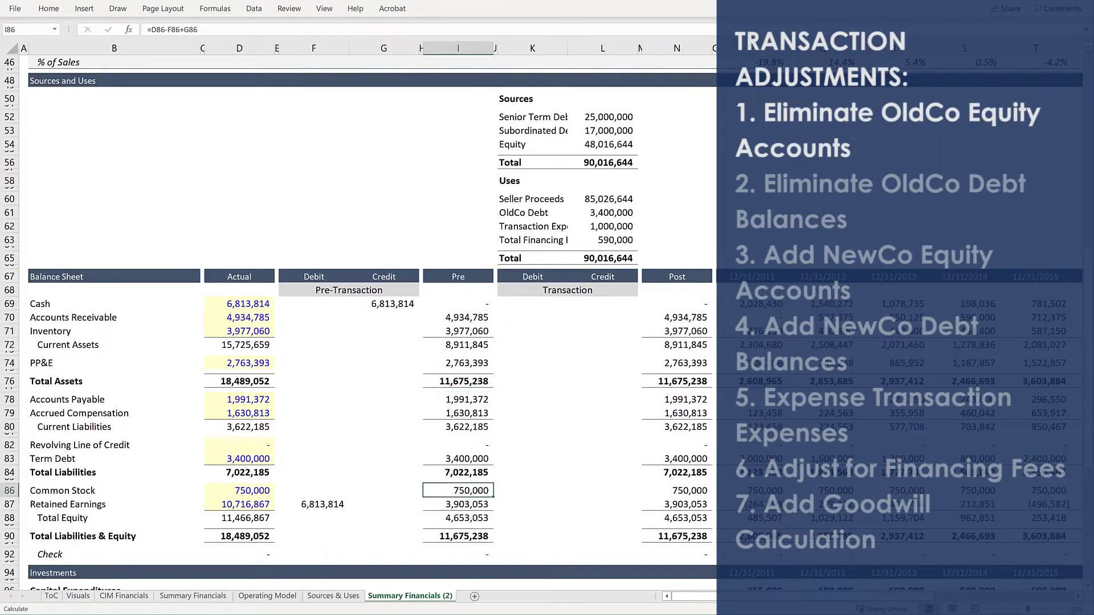
key(Right)
key(Right)
text(=)
key(Left)
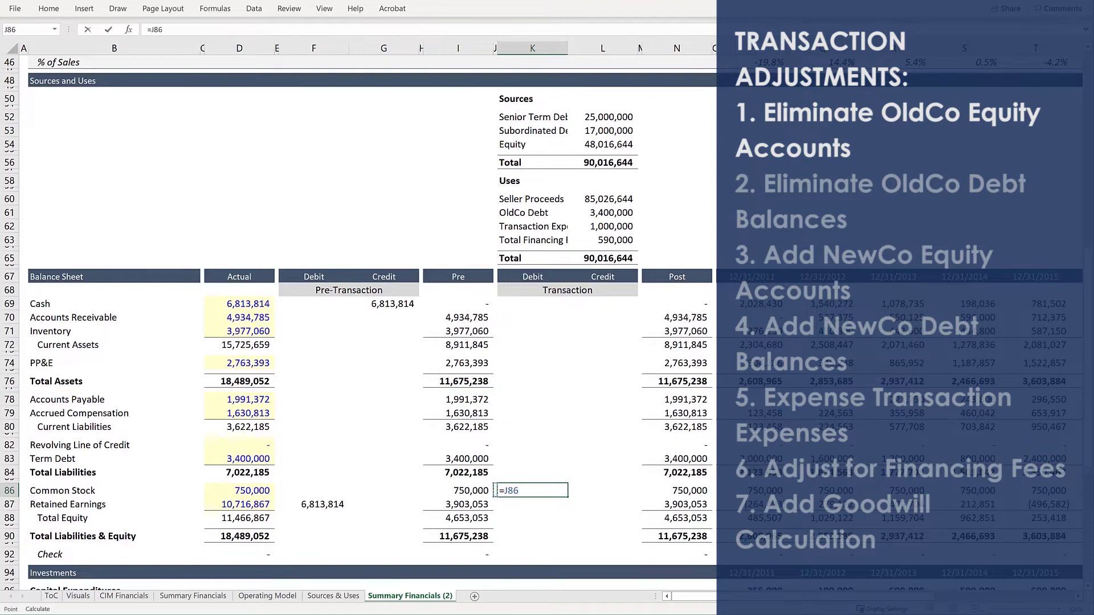
key(Return)
text(=)
key(Left)
key(Left)
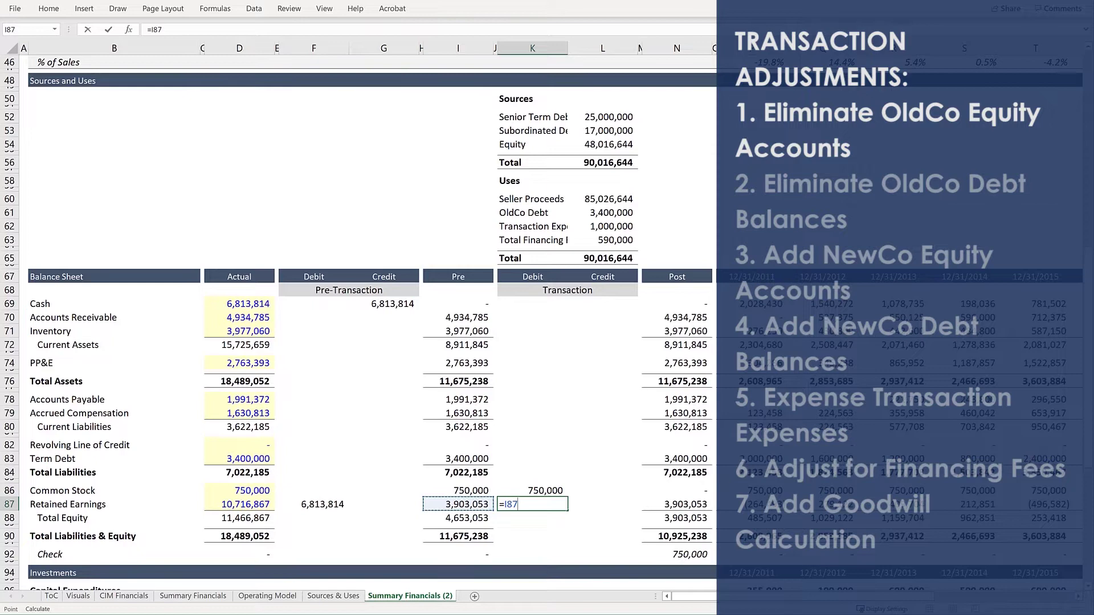
key(Return)
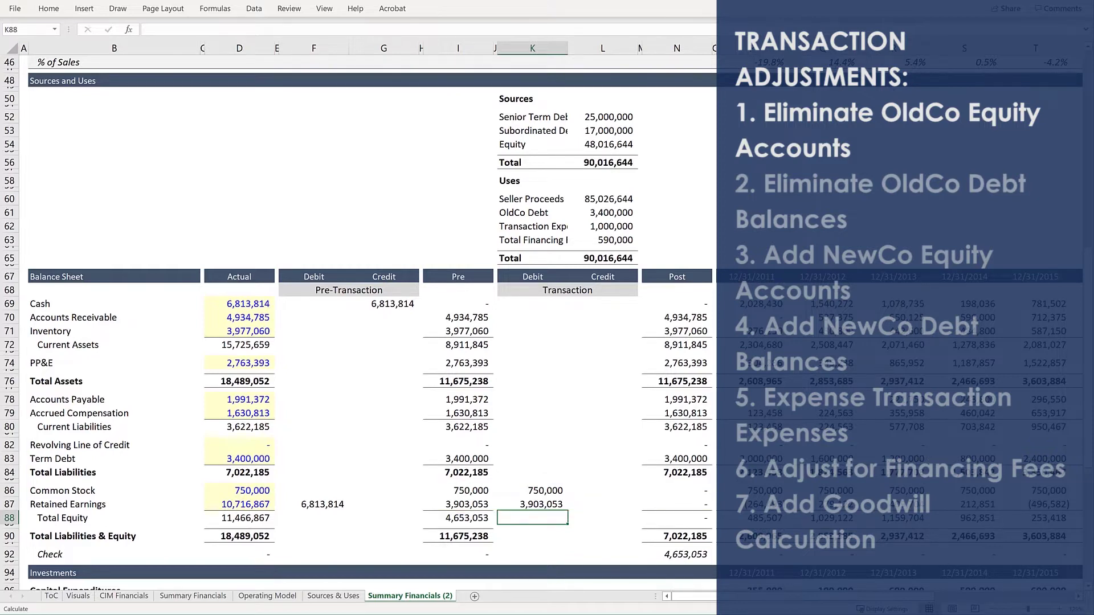
Debit the 3,400,000 Term Debt in the Transaction column from its Pre balance.
key(Up)
key(Up)
key(Up)
key(Up)
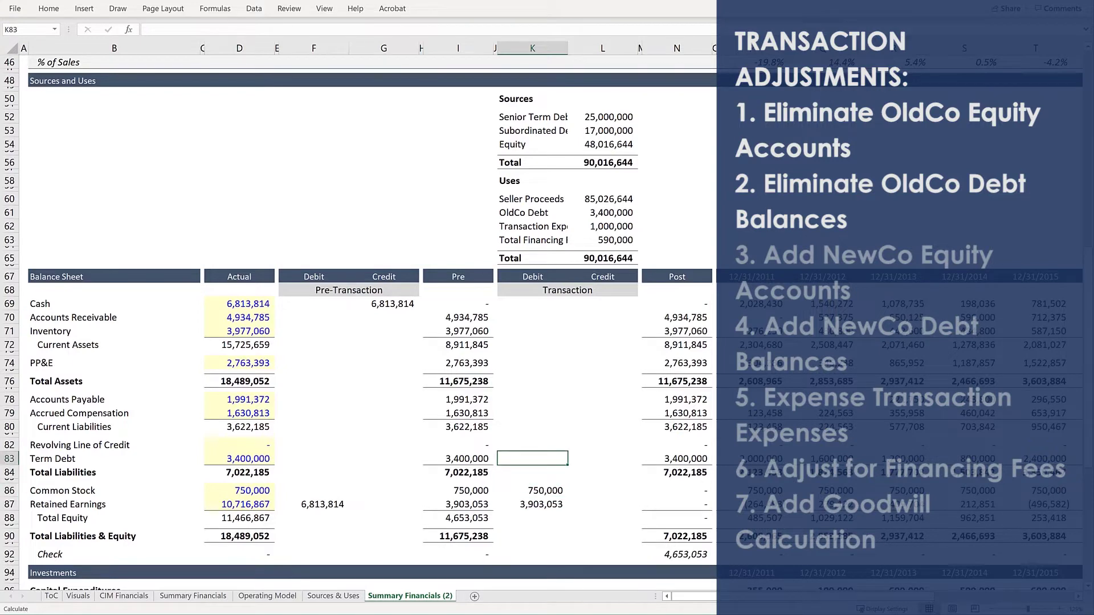
text(=)
key(Left)
key(Left)
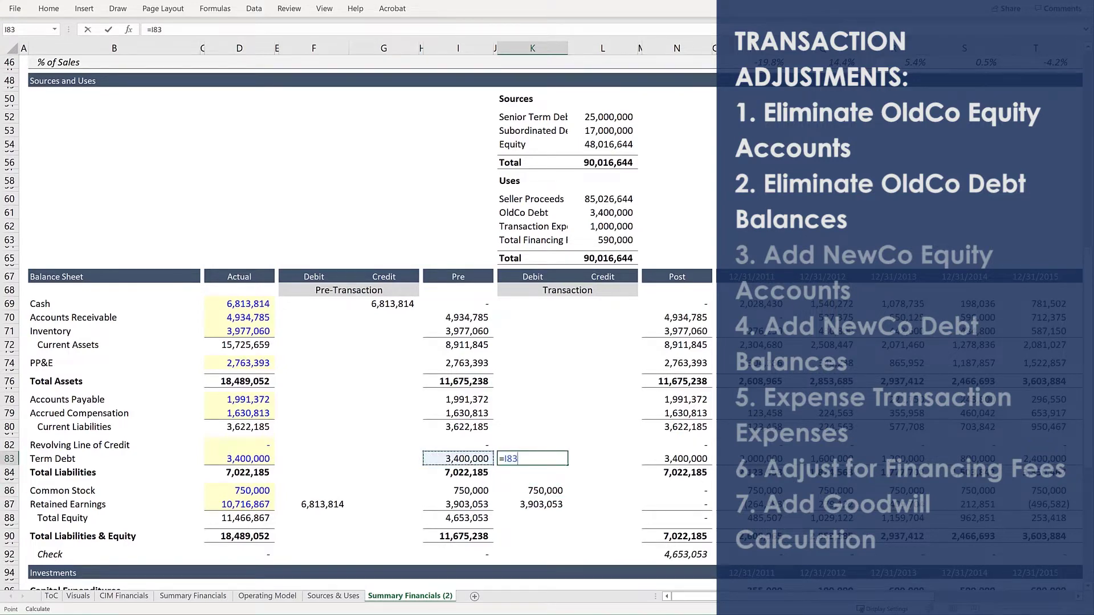
key(Return)
Credit Common Stock 48,016,644 by linking to the Equity source.
key(Down)
key(Down)
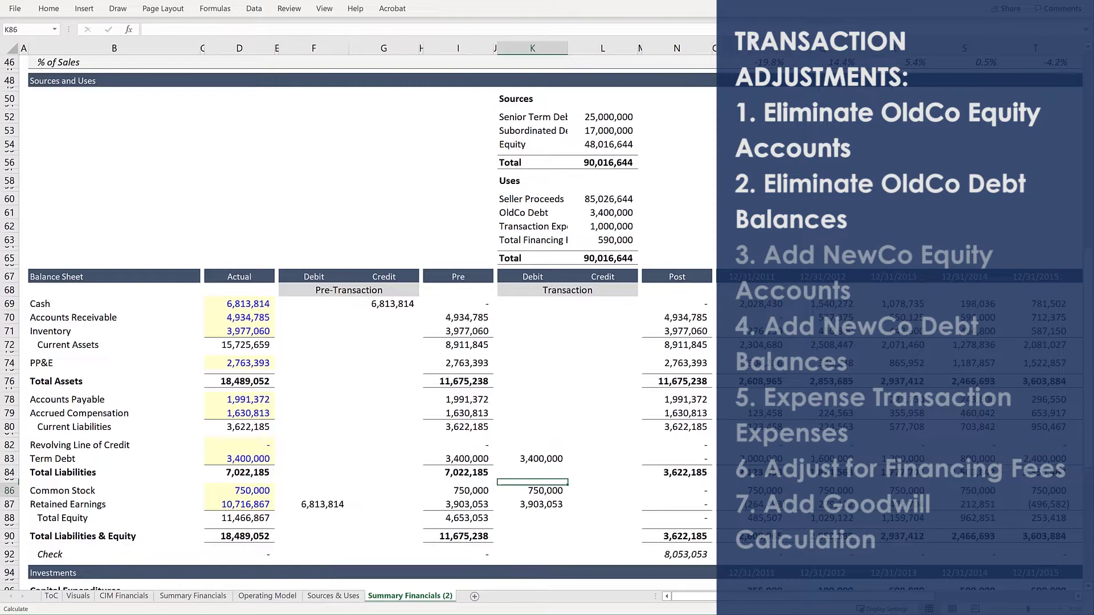
key(Right)
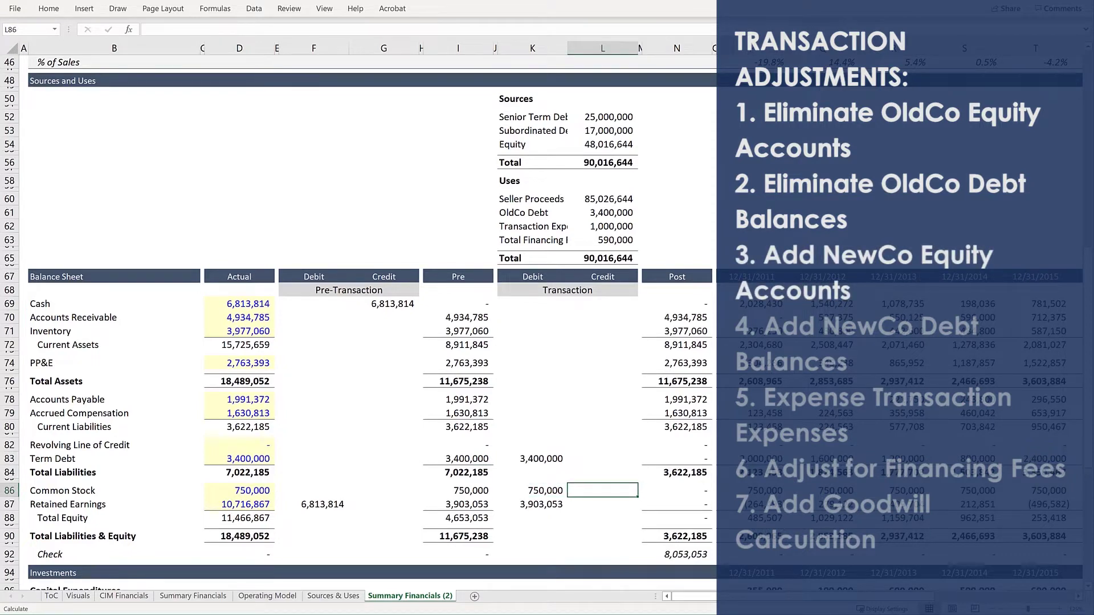
text(=)
key(ctrl+Up)
key(Up)
key(Up)
key(Up)
key(Up)
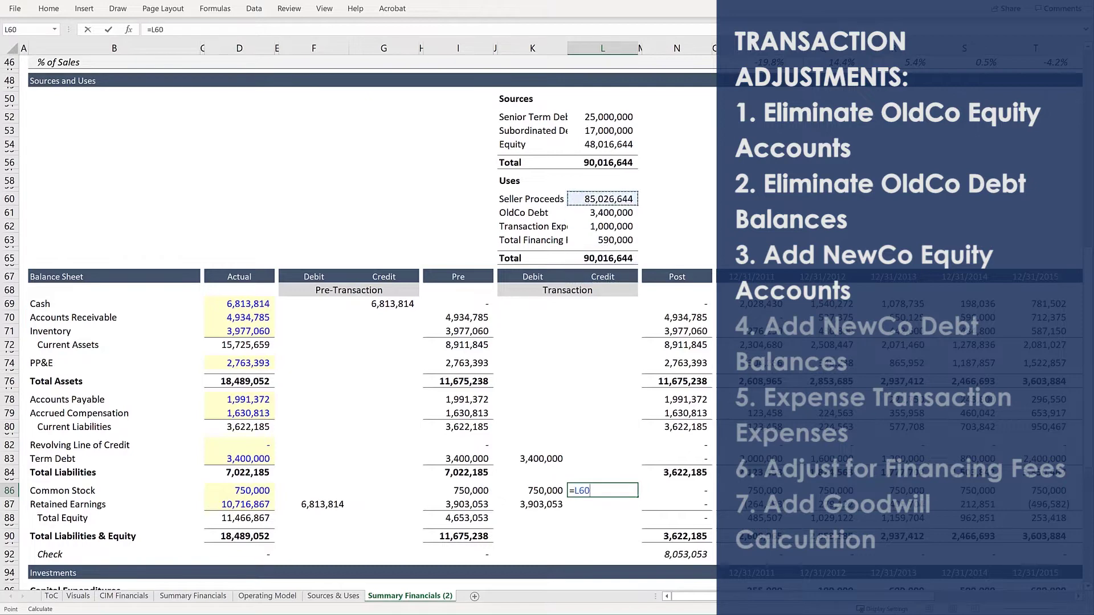
key(Up)
key(Up)
key(Up)
key(Return)
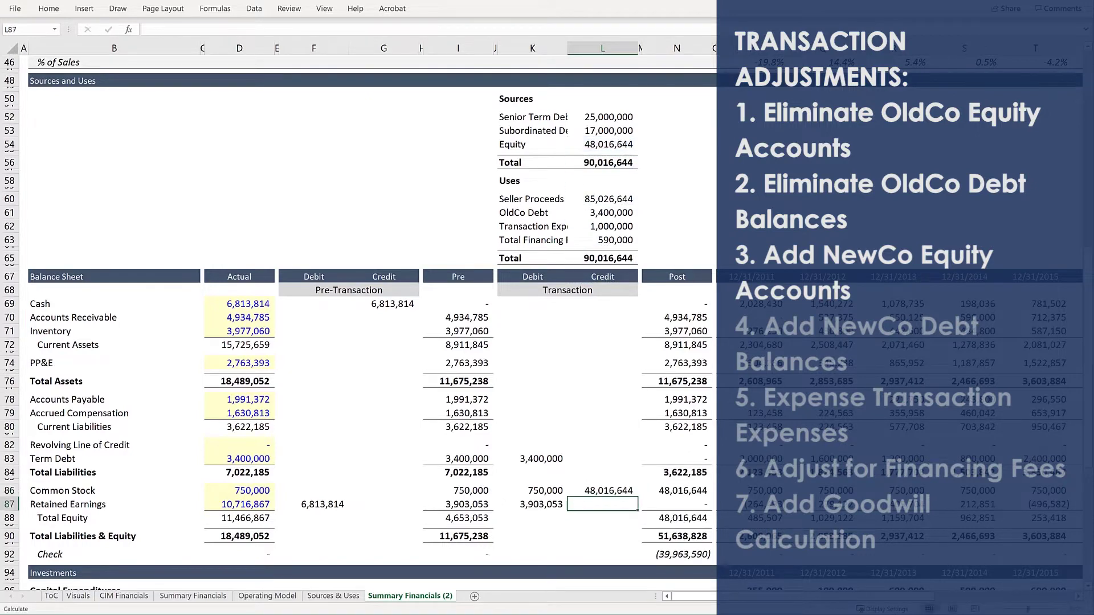
key(Up)
key(Up)
key(Up)
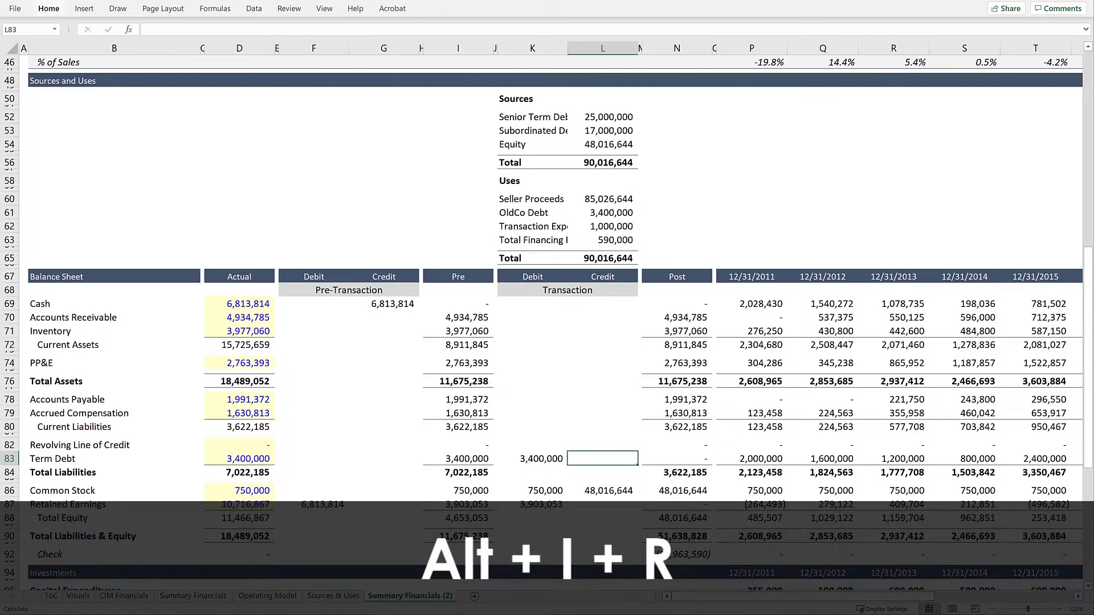
Insert 'Subordinated Debt | NewCo' and 'Senior Debt | NewCo' rows above Term Debt with 0 actuals.
key(alt+i)
key(r)
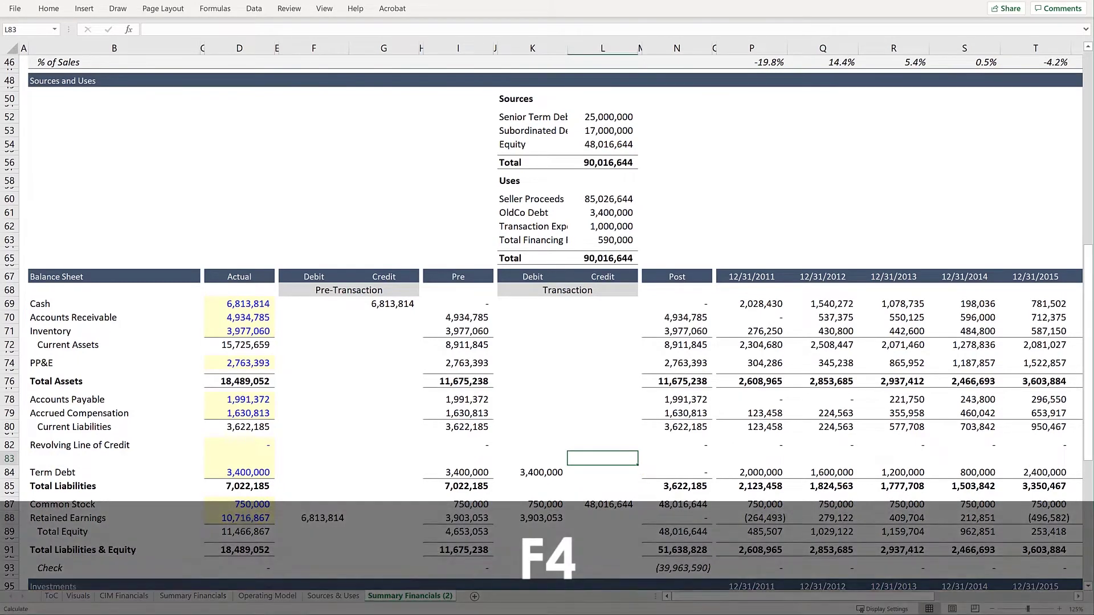
key(F4)
key(ctrl+Left)
key(Right)
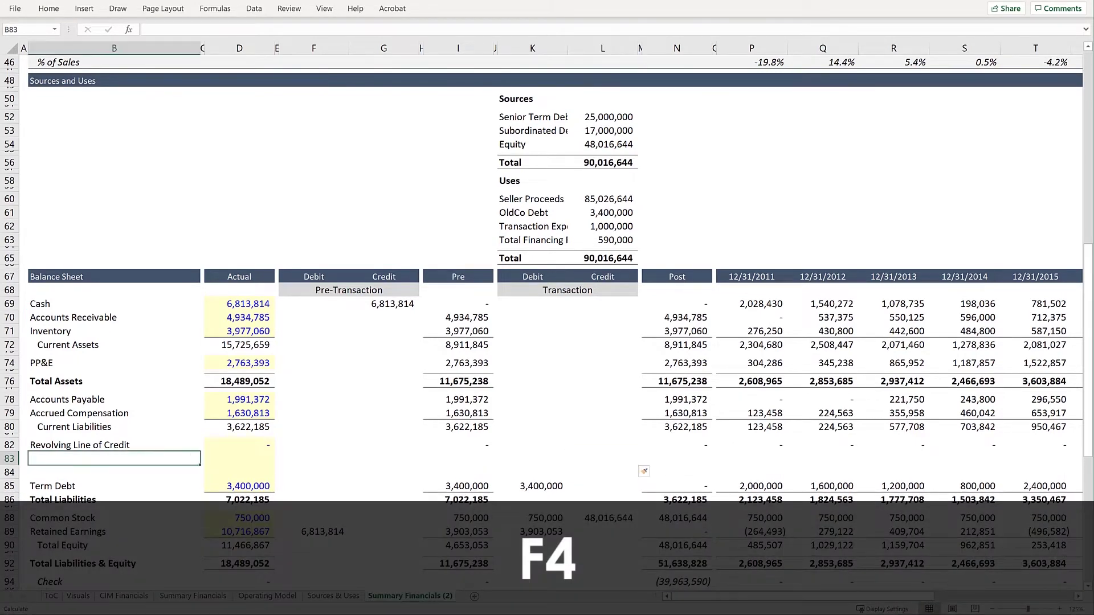
text(Subordi)
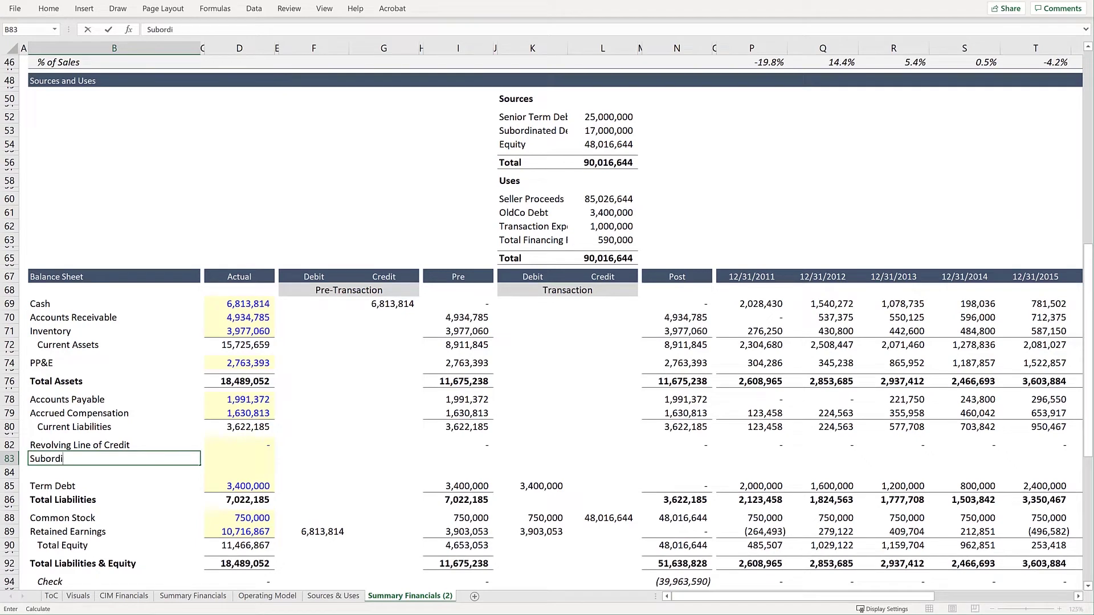
text(nated Debt | NewCo)
key(Return)
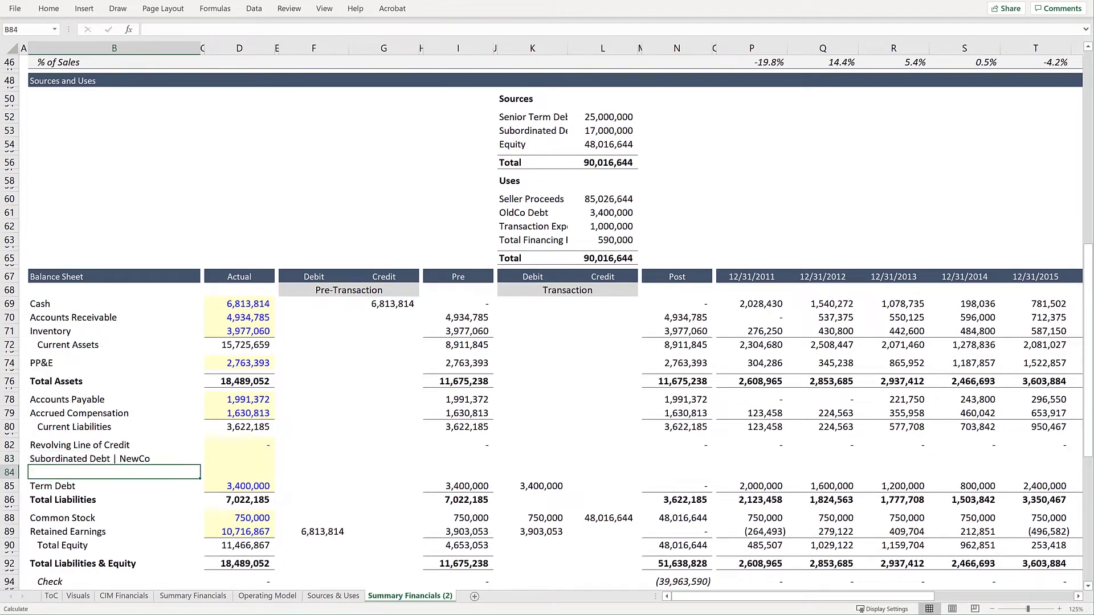
text(Senior Debt | NewCo)
key(Tab)
key(Tab)
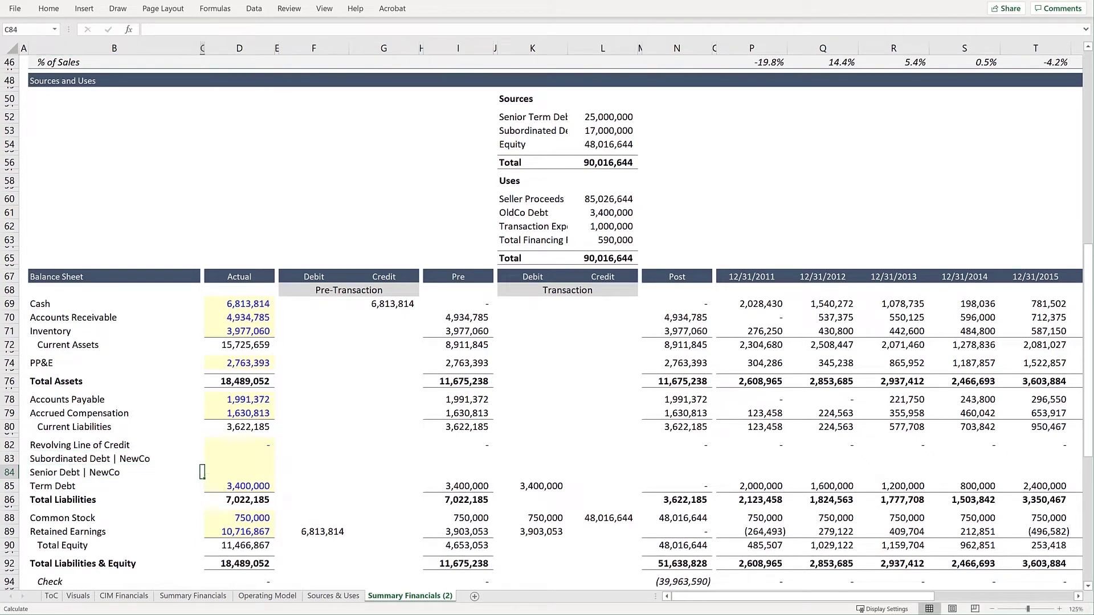
text(0)
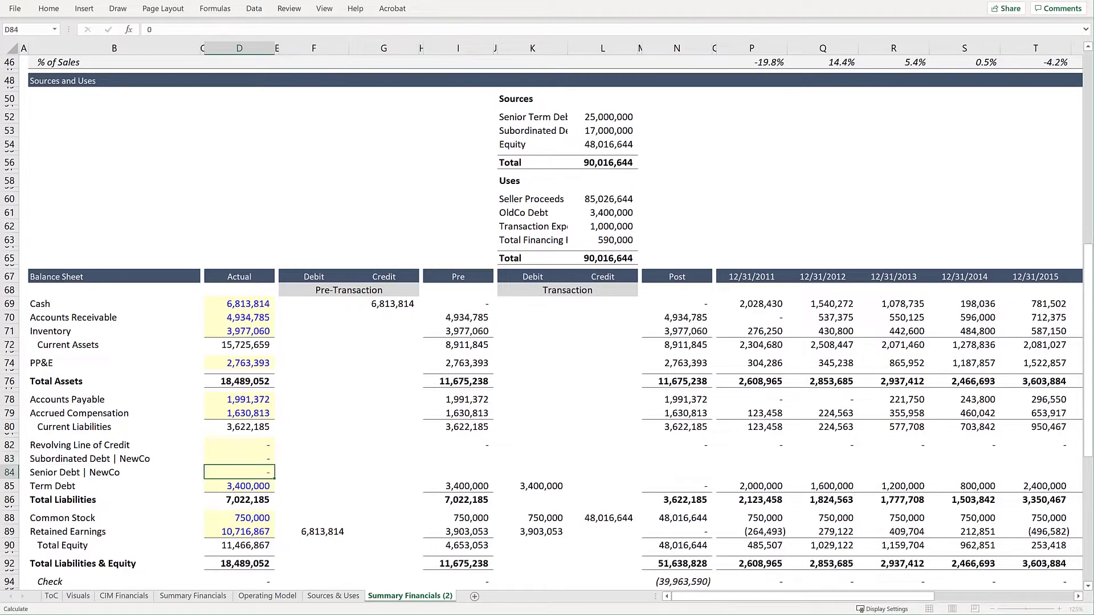
key(Return)
key(Return)
key(F2)
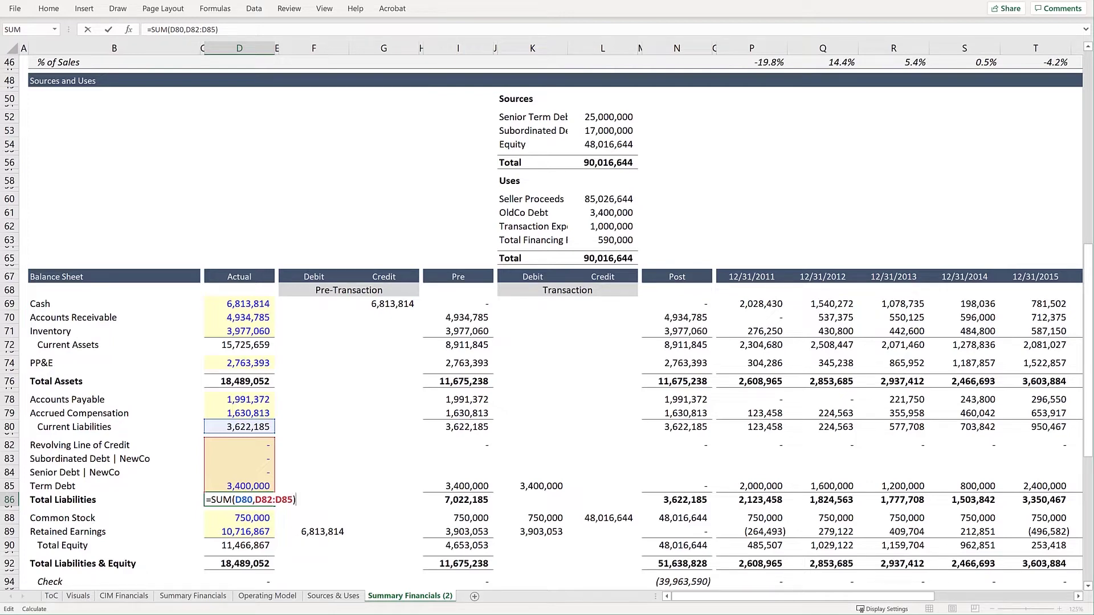
Fill the Pre and Post formulas down into both new NewCo debt rows.
key(Escape)
key(Right)
key(Right)
key(Right)
key(Right)
key(Right)
key(Up)
key(Up)
key(Up)
key(Up)
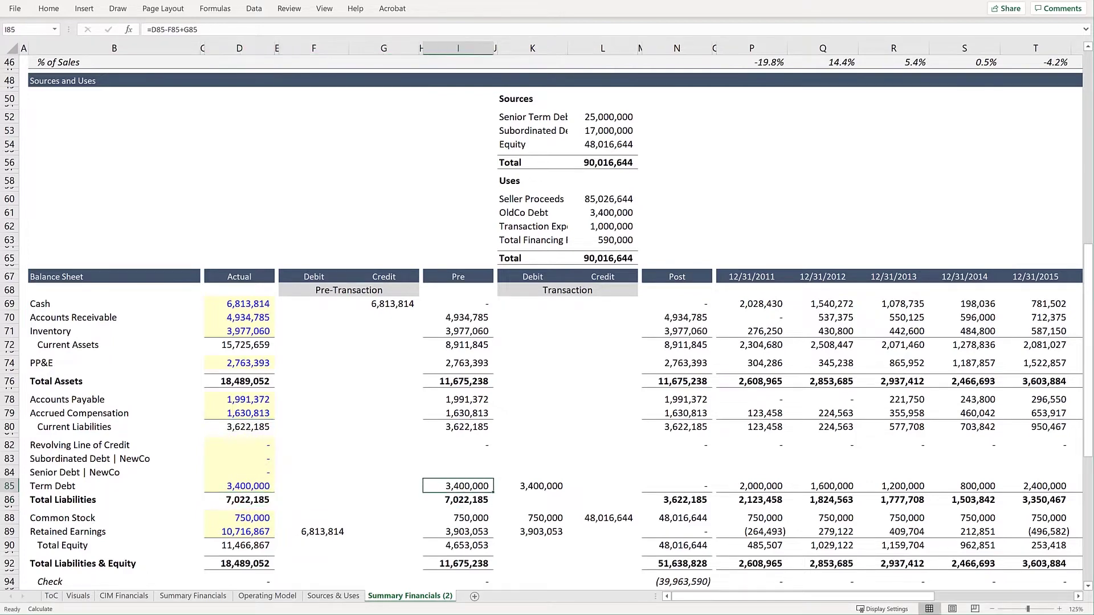
key(shift+Down)
key(shift+Down)
key(ctrl+d)
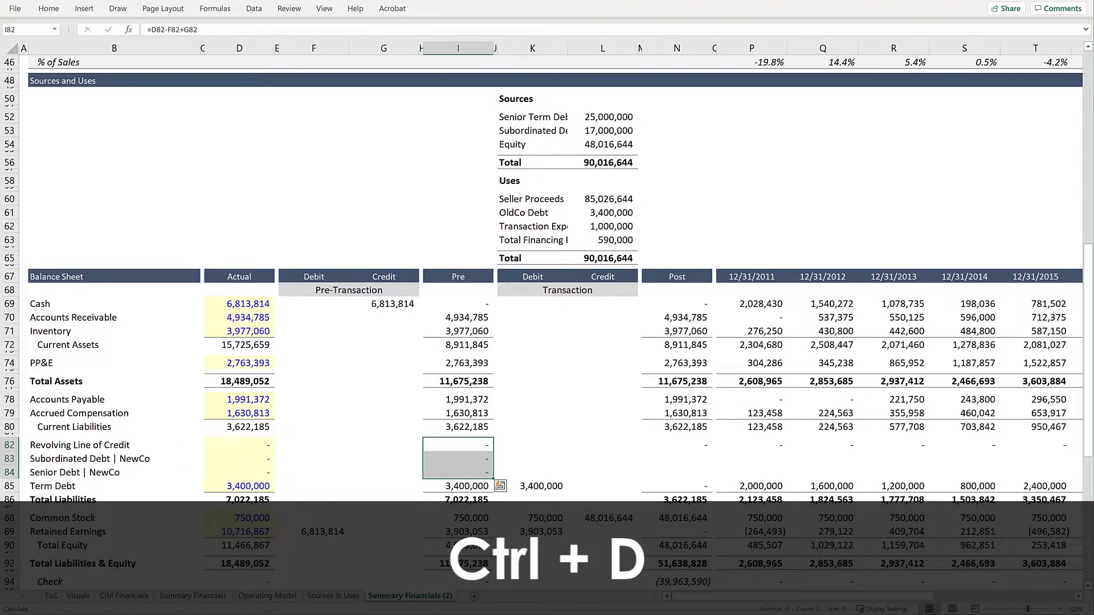
key(Right)
key(Right)
key(Right)
key(Right)
key(Right)
key(shift+Down)
key(shift+Down)
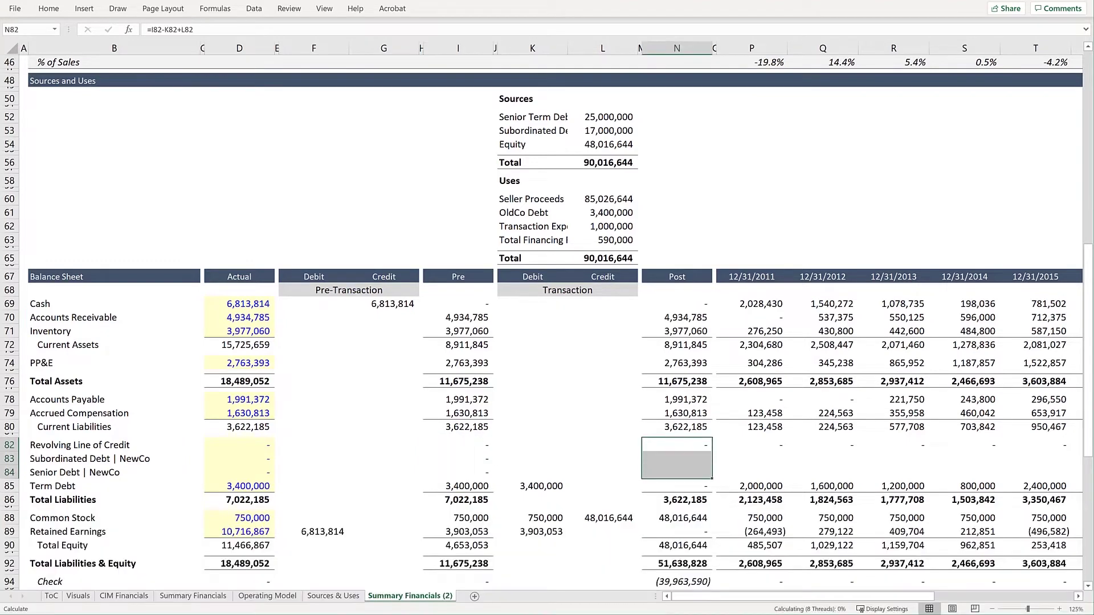
key(ctrl+d)
Select the new debt rows across the historical columns 12/31/2011 to 12/31/2019.
key(Right)
key(Down)
key(Right)
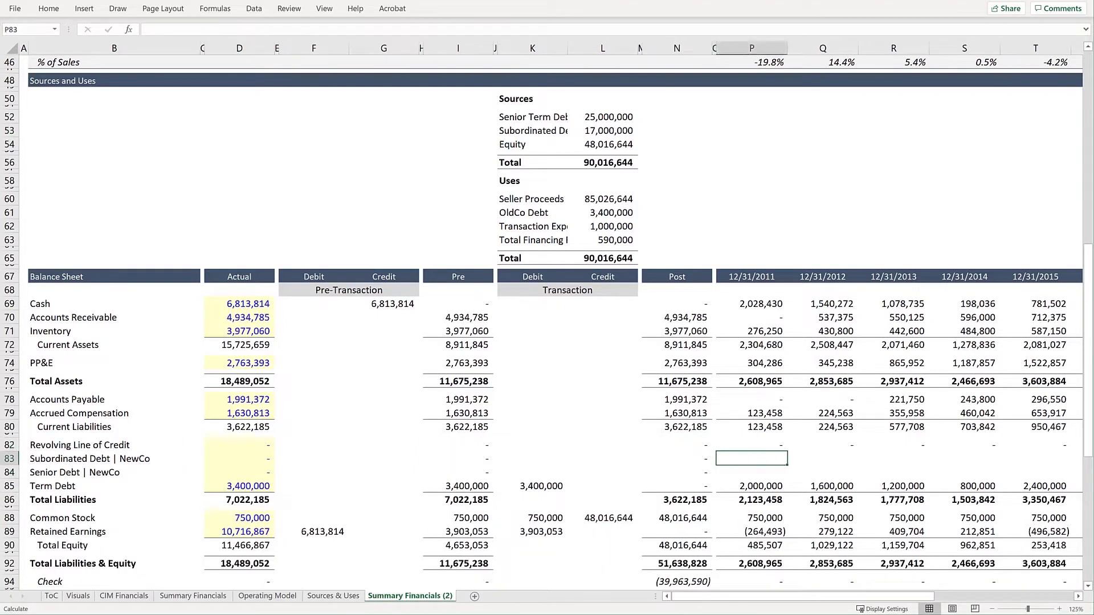
key(shift+Down)
key(shift+Right)
key(shift+Right)
key(shift+Right)
key(shift+Right)
key(shift+Right)
key(shift+Right)
key(shift+Right)
key(shift+Right)
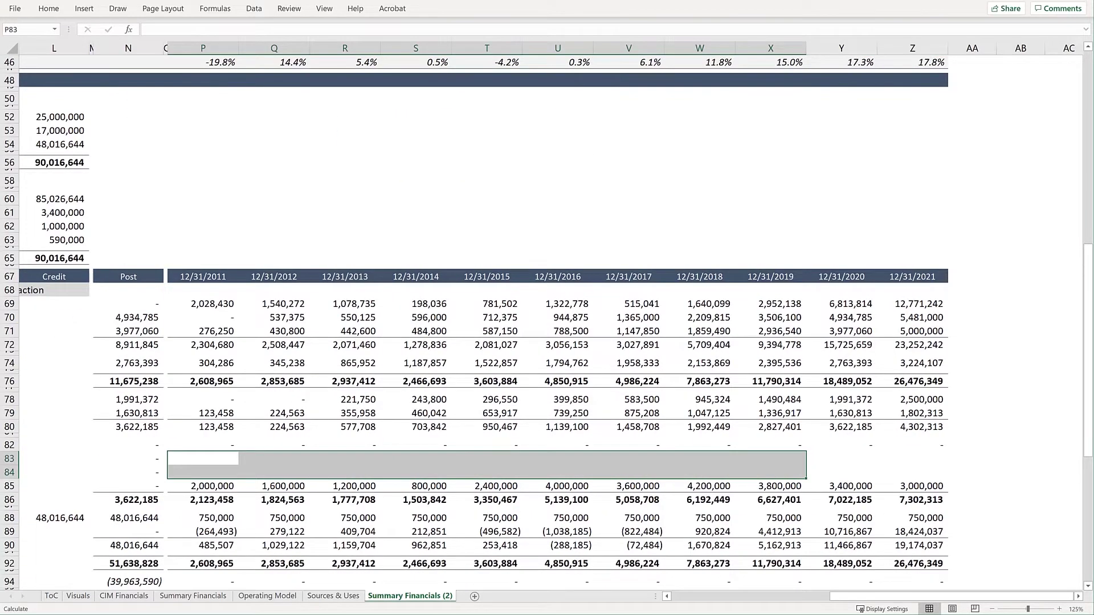
Give P83:X84 a thin diagonal stripe pattern fill across the 2011–2019 historical columns.
key(ctrl+1)
key(ctrl+Tab)
key(ctrl+Tab)
key(ctrl+Tab)
key(ctrl+Tab)
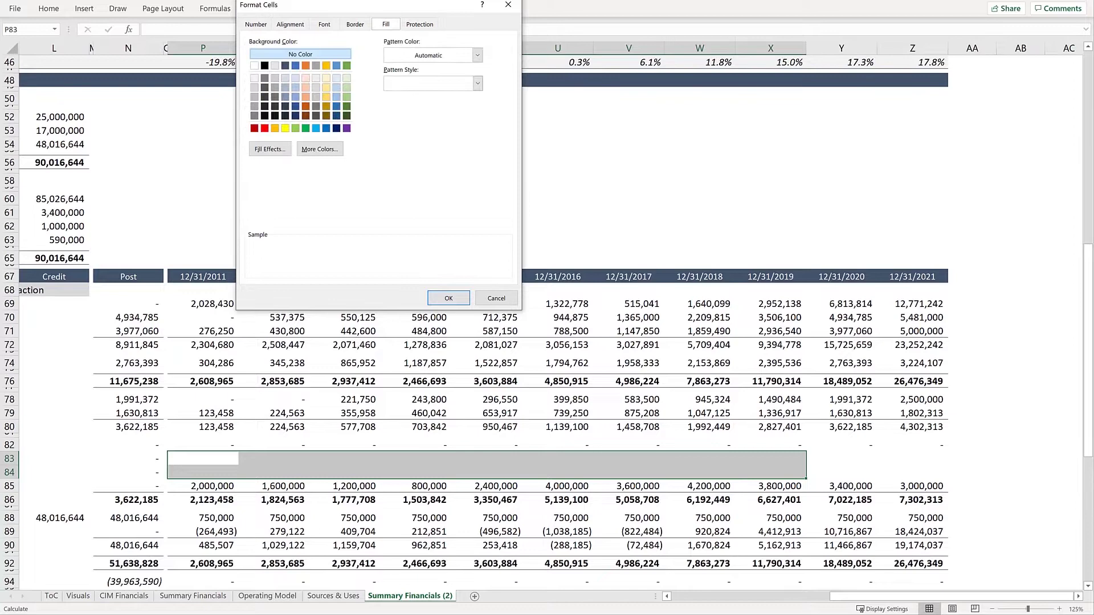
key(alt+p)
key(Down)
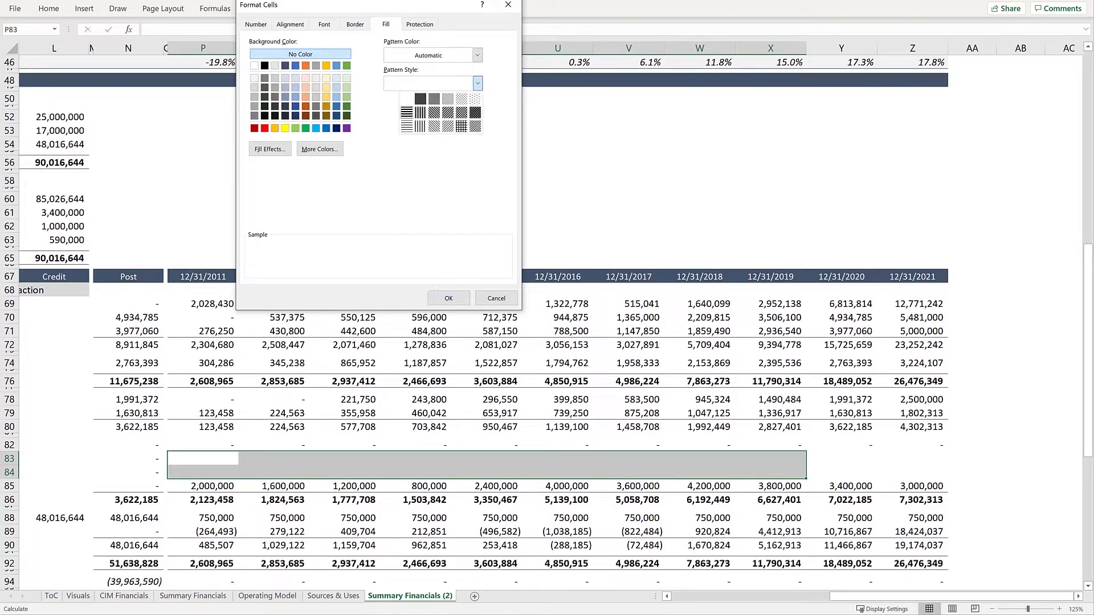
key(Right)
key(Down)
key(Right)
key(Right)
key(Return)
click(448, 298)
key(Left)
key(Left)
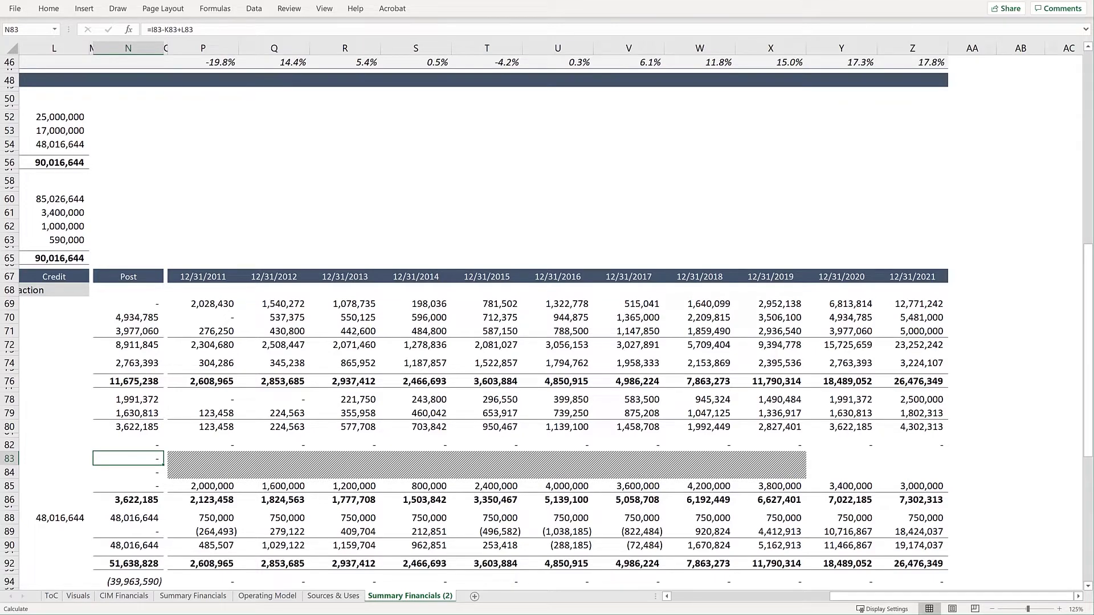
Link the L83 and L84 credits to the 17,000,000 subordinated and 25,000,000 senior debt sources.
key(Left)
key(Left)
key(Left)
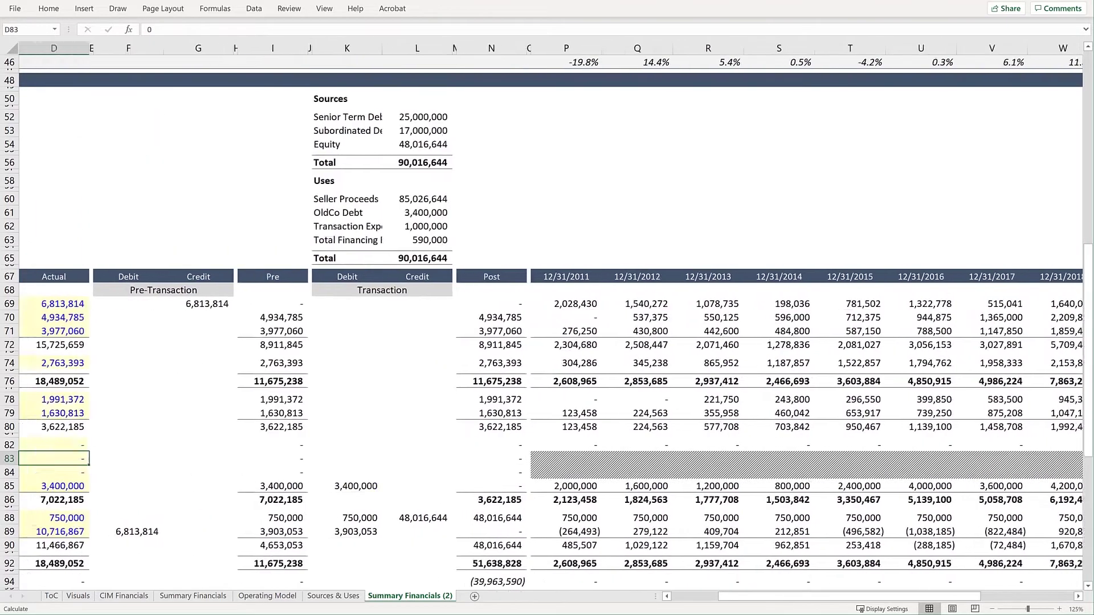
key(Right)
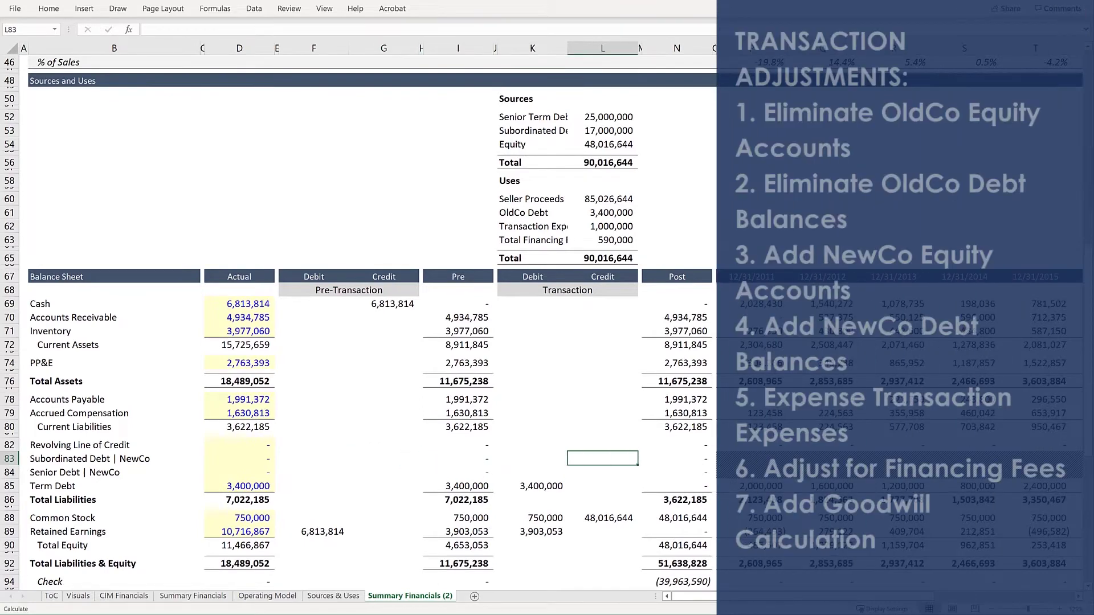
text(=)
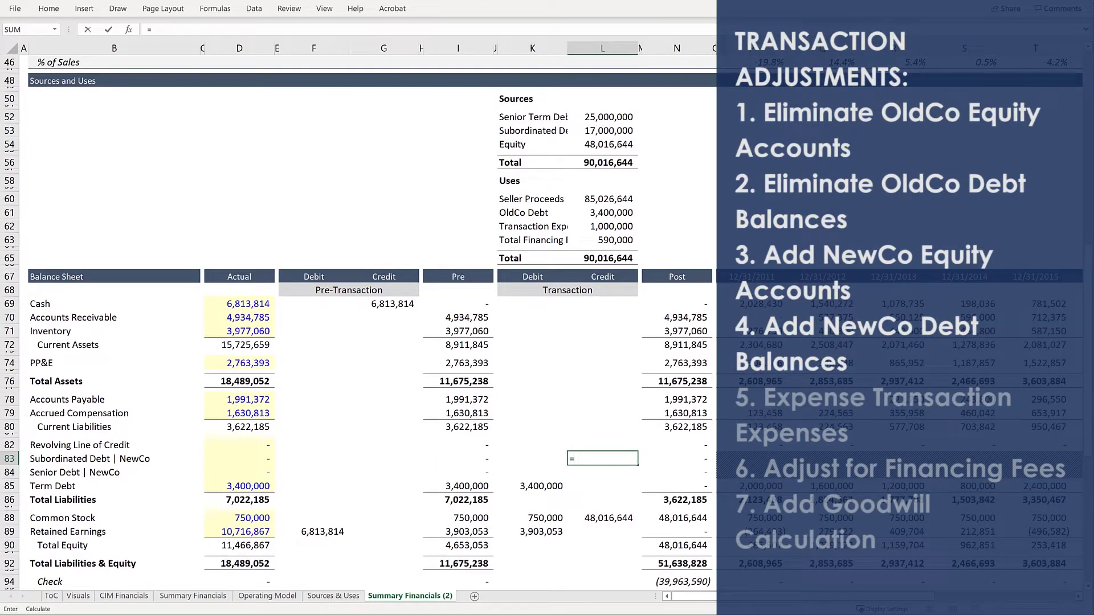
key(Up)
key(Up)
key(Up)
key(Up)
key(Up)
key(Up)
key(Up)
key(Up)
key(Up)
key(Up)
key(Up)
key(Up)
key(Up)
key(Up)
key(Up)
key(Up)
key(Up)
key(Up)
key(Up)
key(Up)
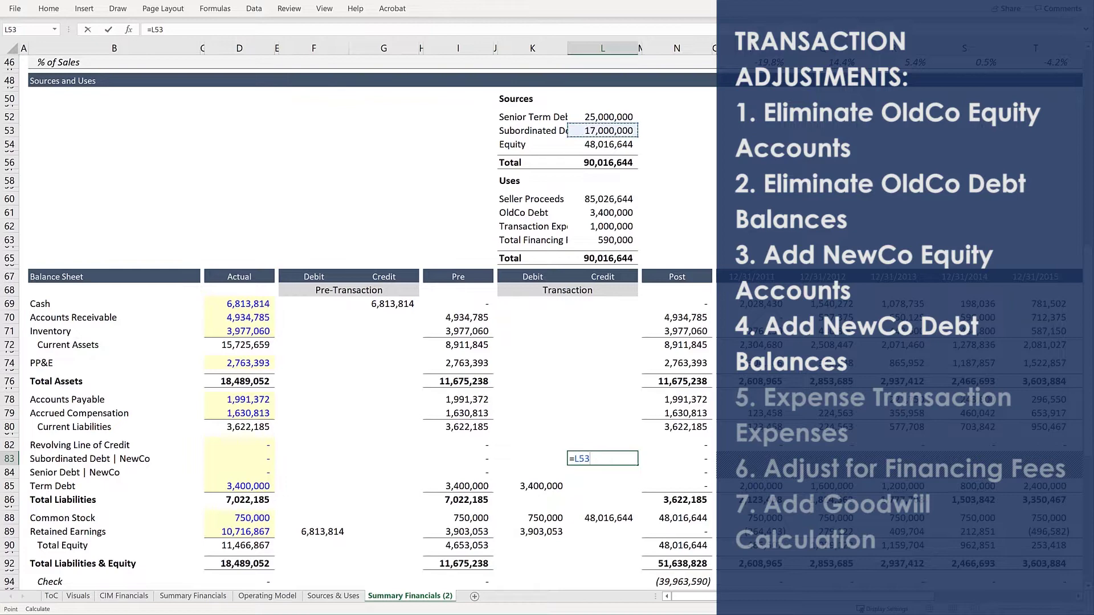
key(Return)
text(=)
key(Up)
key(Up)
key(Up)
key(Up)
key(Up)
key(Up)
key(Up)
key(Up)
key(Up)
key(Up)
key(Up)
key(Up)
key(Up)
key(Up)
key(Up)
key(Up)
key(Up)
key(Up)
key(Up)
key(Up)
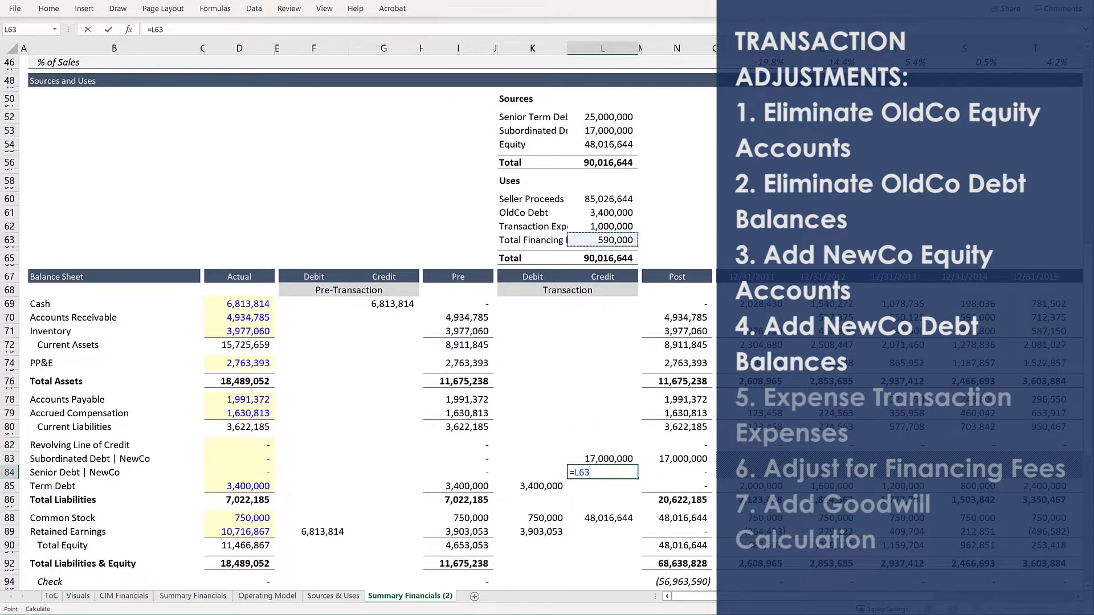
key(Return)
key(Down)
key(Down)
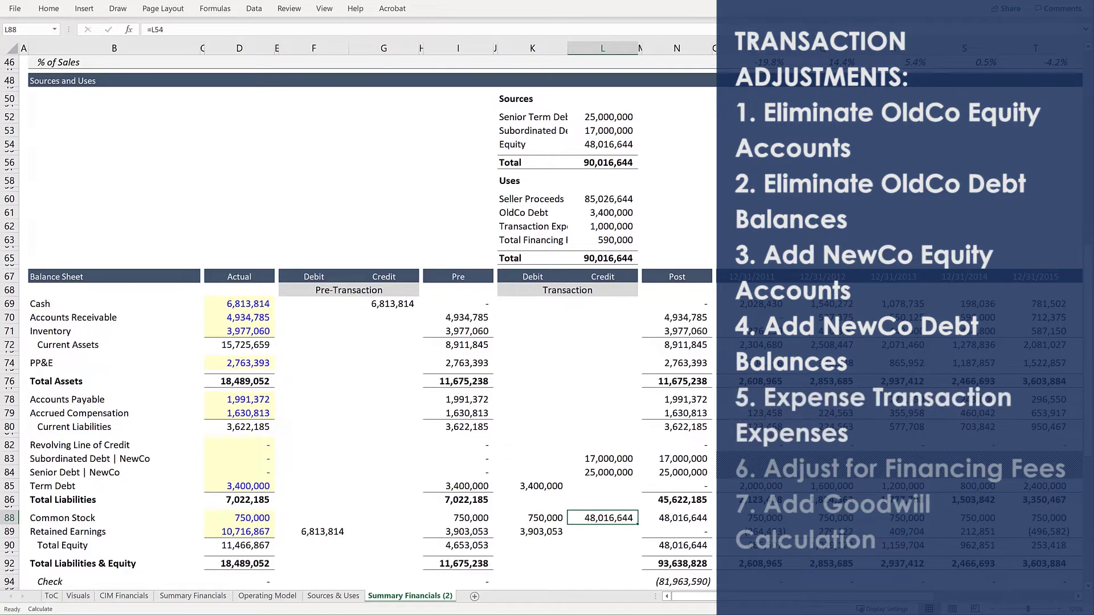
Add Transaction Expenses L62 to the K89 Retained Earnings debit, making it 4,903,053.
key(Down)
key(Left)
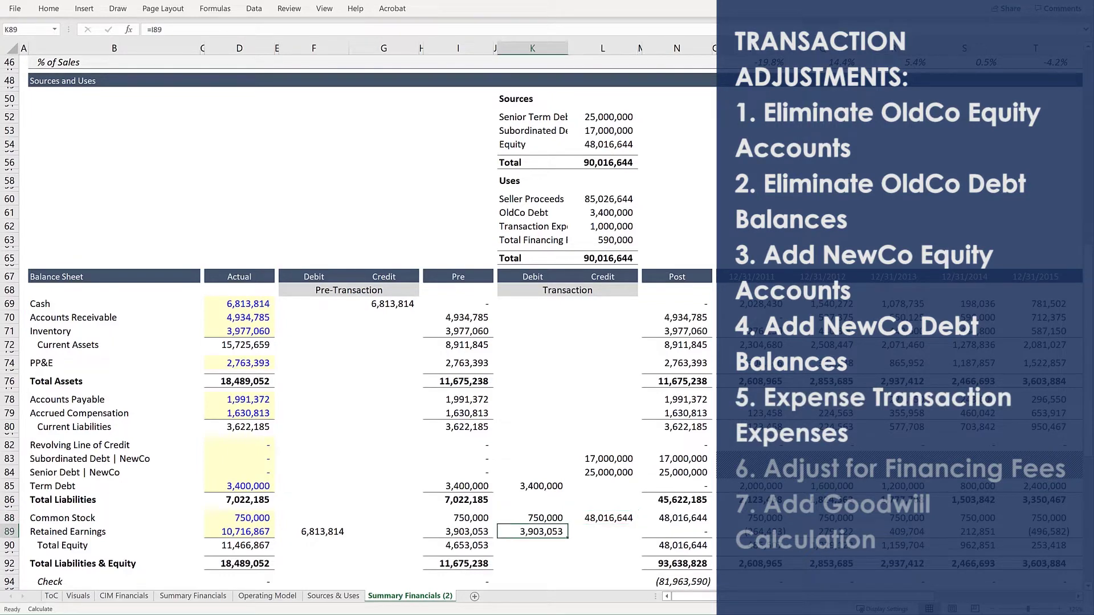
key(F2)
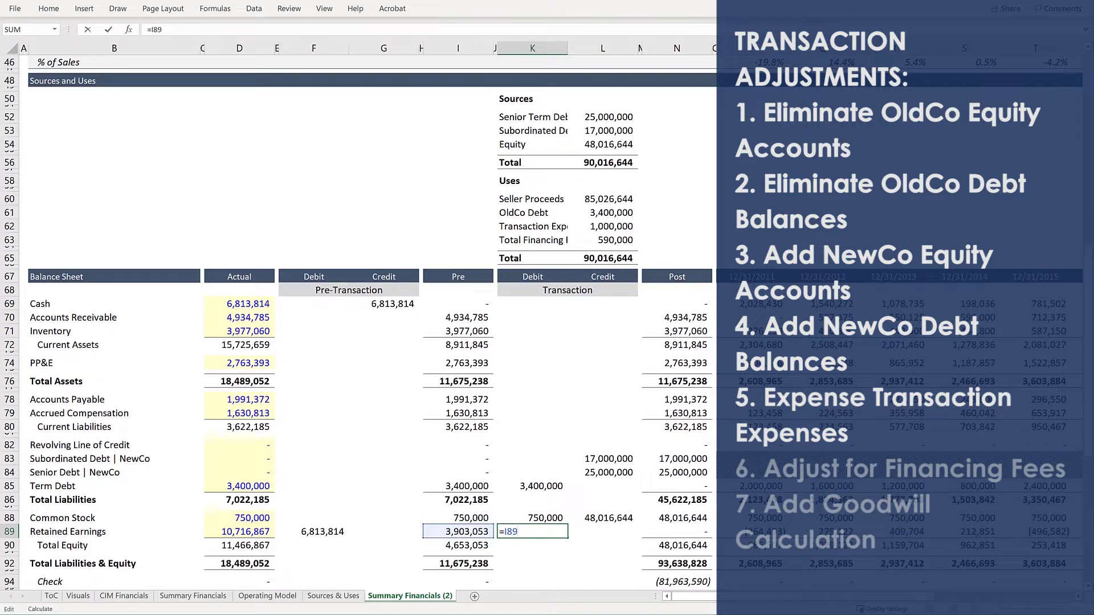
key(Up)
key(Up)
key(Up)
key(Up)
key(Up)
key(Up)
key(Up)
key(Up)
key(Up)
key(Up)
key(Up)
key(Up)
key(Up)
key(Up)
key(Up)
key(Up)
key(Up)
key(Up)
key(Up)
key(Up)
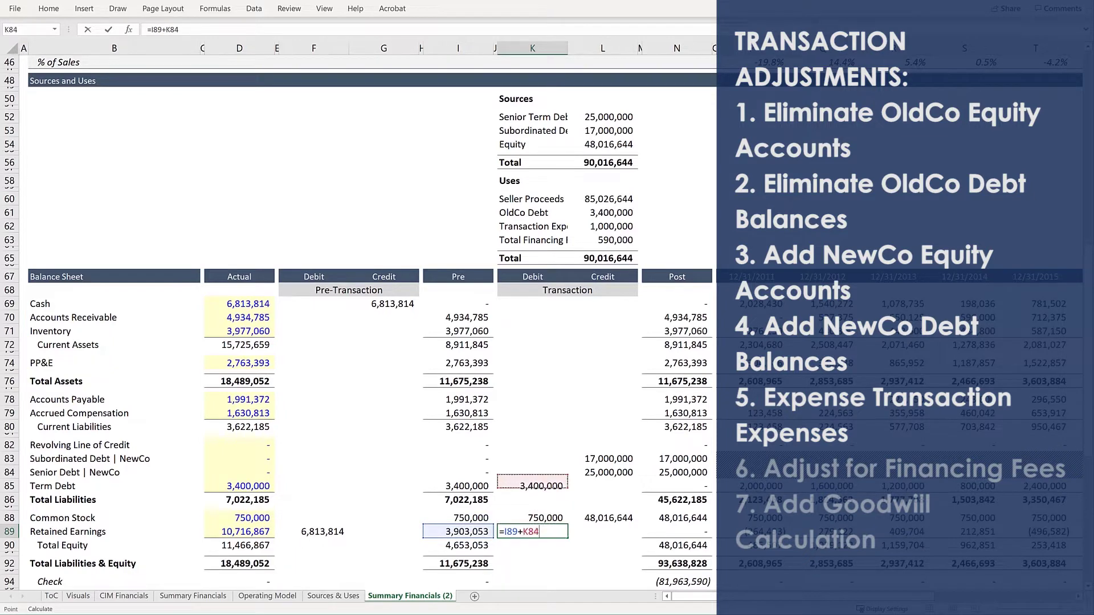
key(Right)
key(Return)
key(Up)
key(Up)
key(Up)
key(Up)
key(Up)
key(Up)
key(Up)
key(Up)
key(Up)
key(Up)
key(Up)
key(Up)
key(Up)
key(Up)
key(Up)
key(Up)
key(Up)
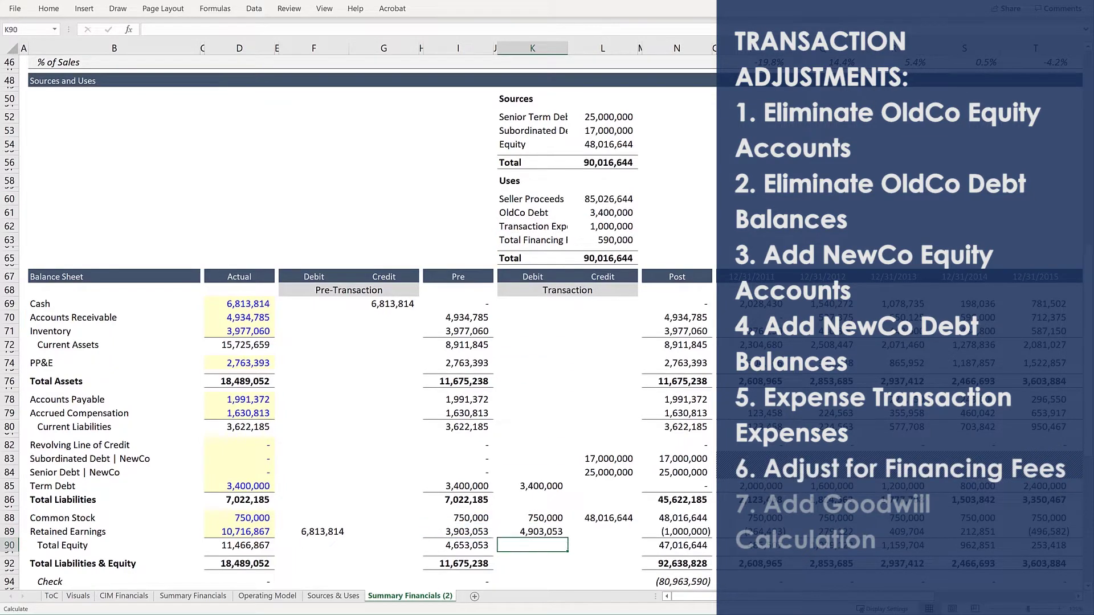
Insert a new row under Inventory labelled 'Capitalized Financing Fee'.
key(Up)
key(Up)
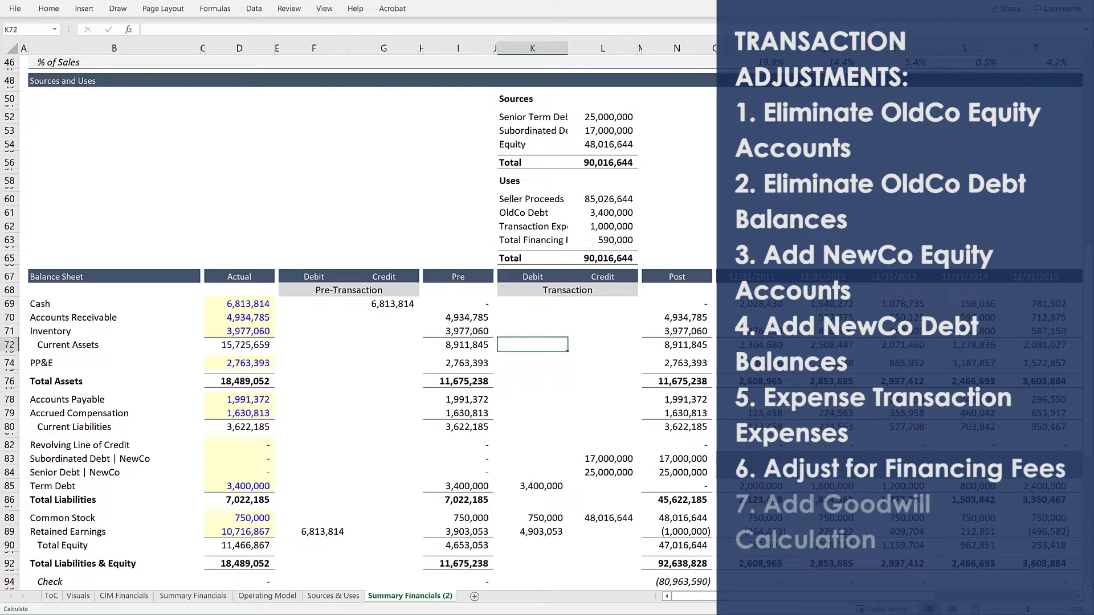
key(ctrl+Left)
key(ctrl+Left)
key(ctrl+Left)
key(alt+i)
text(r)
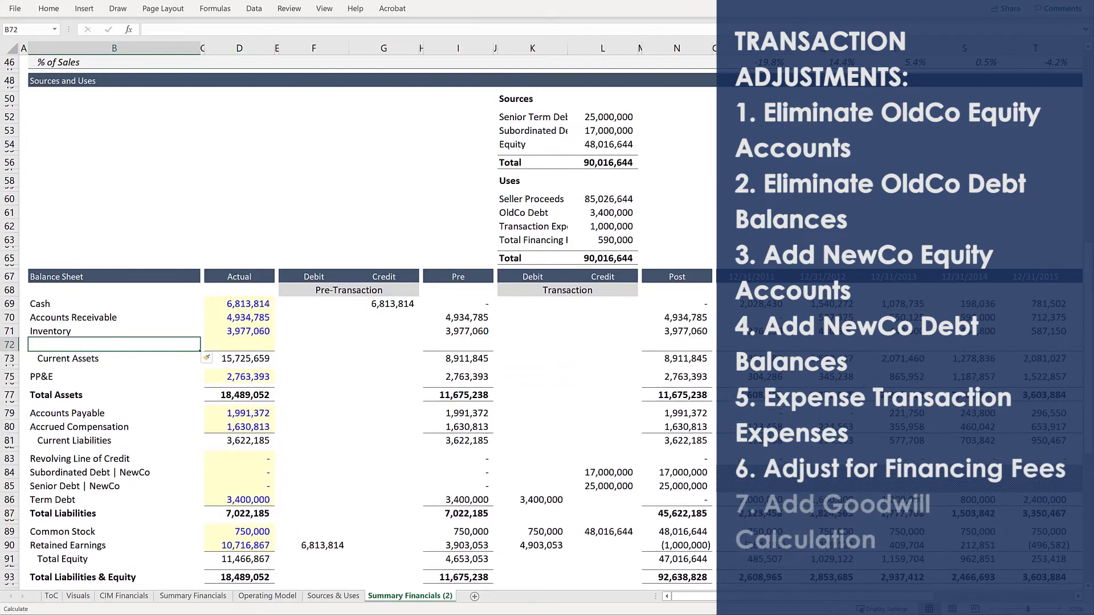
text(Capitaliz)
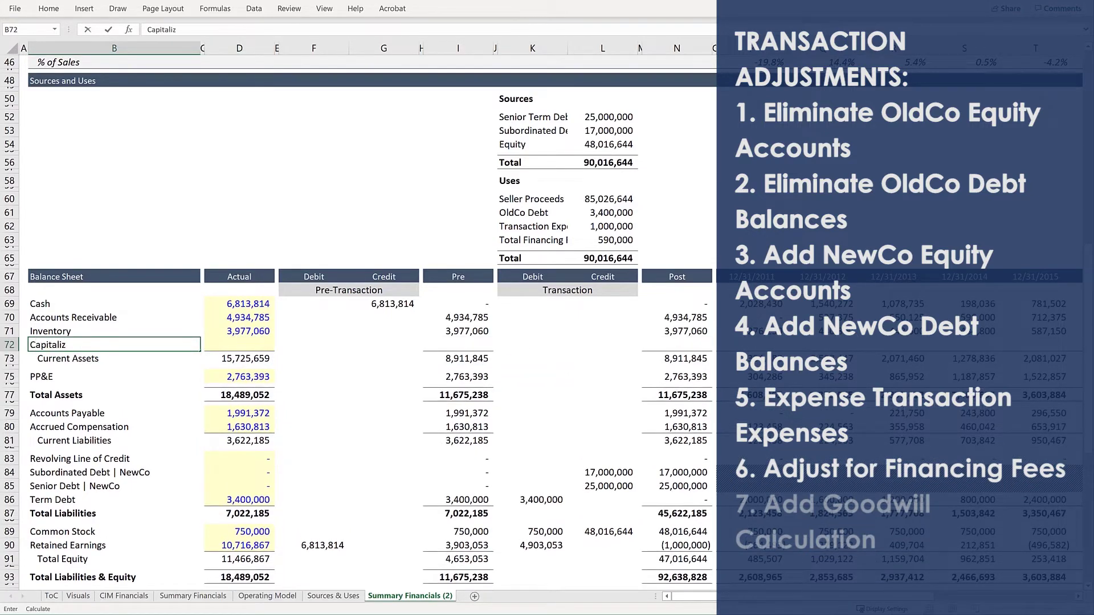
text(ed Financing Fee)
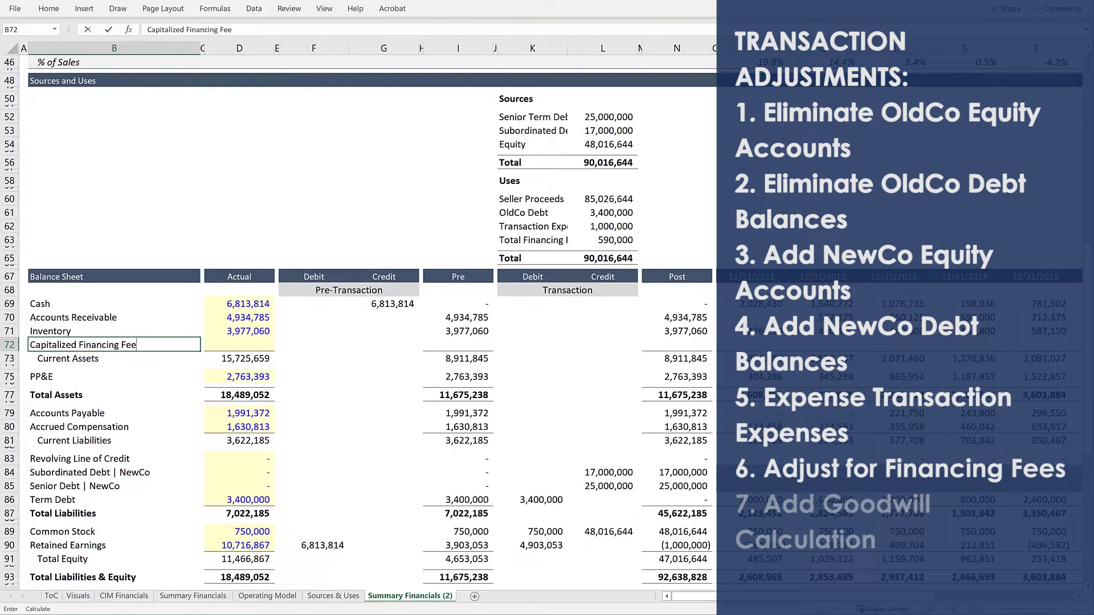
Enter 0 as the actual financing fee in D72 and extend the actual current assets SUM.
key(Tab)
key(Tab)
text(0)
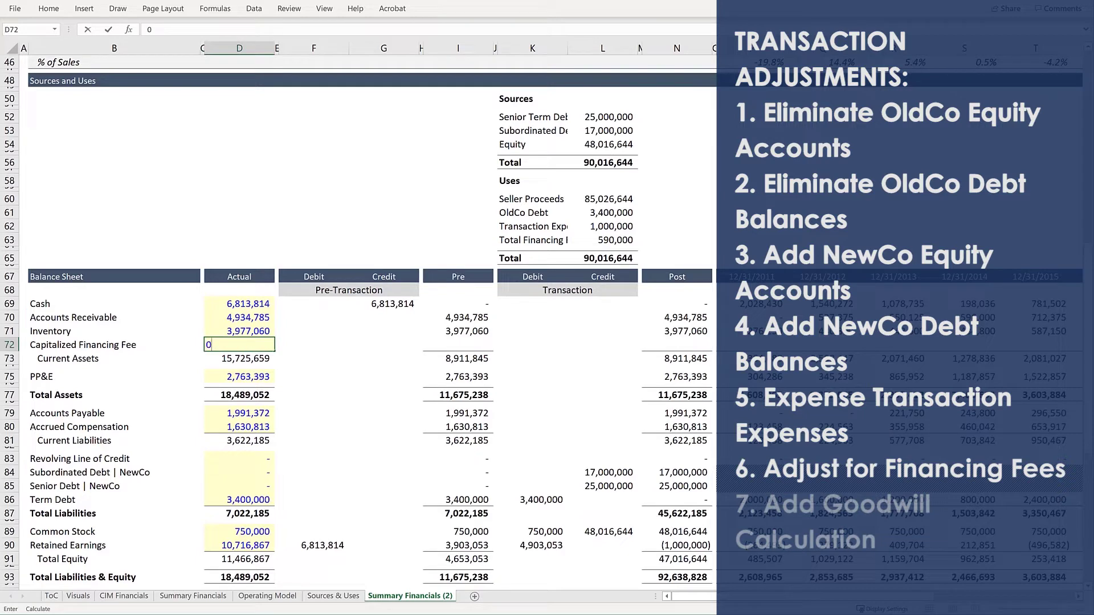
key(Down)
key(alt+equal)
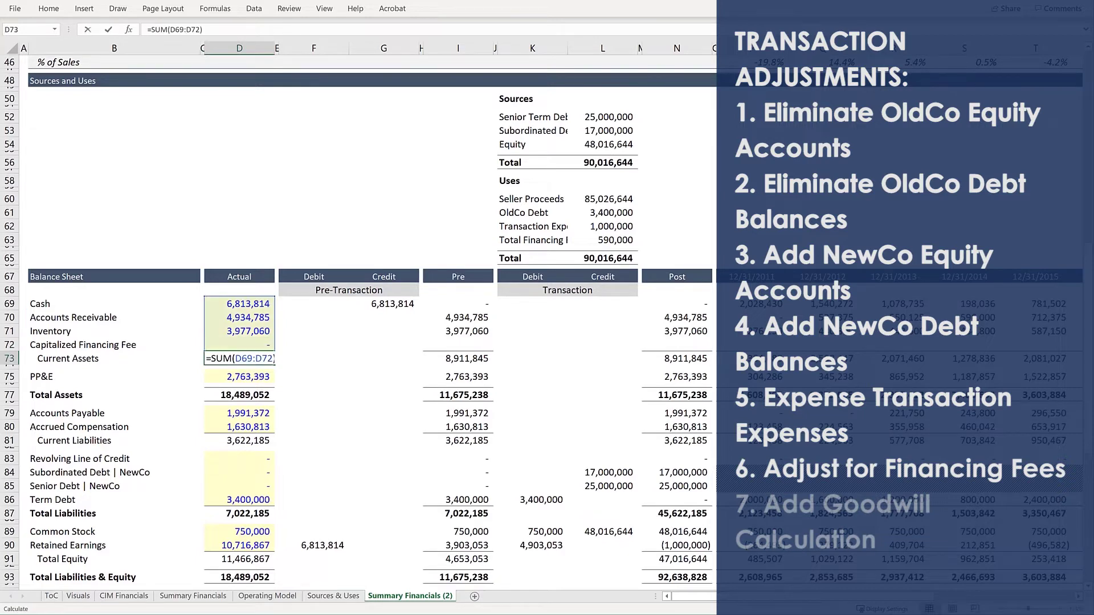
key(Escape)
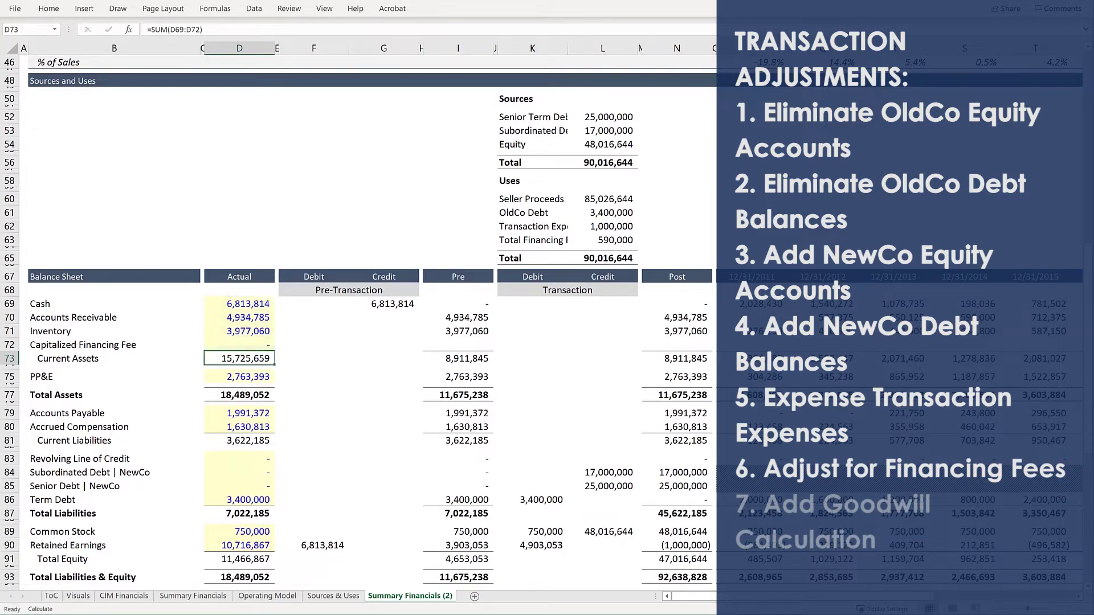
Fill the pre-transaction Inventory formula down into the fee row.
key(ctrl+Right)
key(Up)
key(Up)
key(shift+Down)
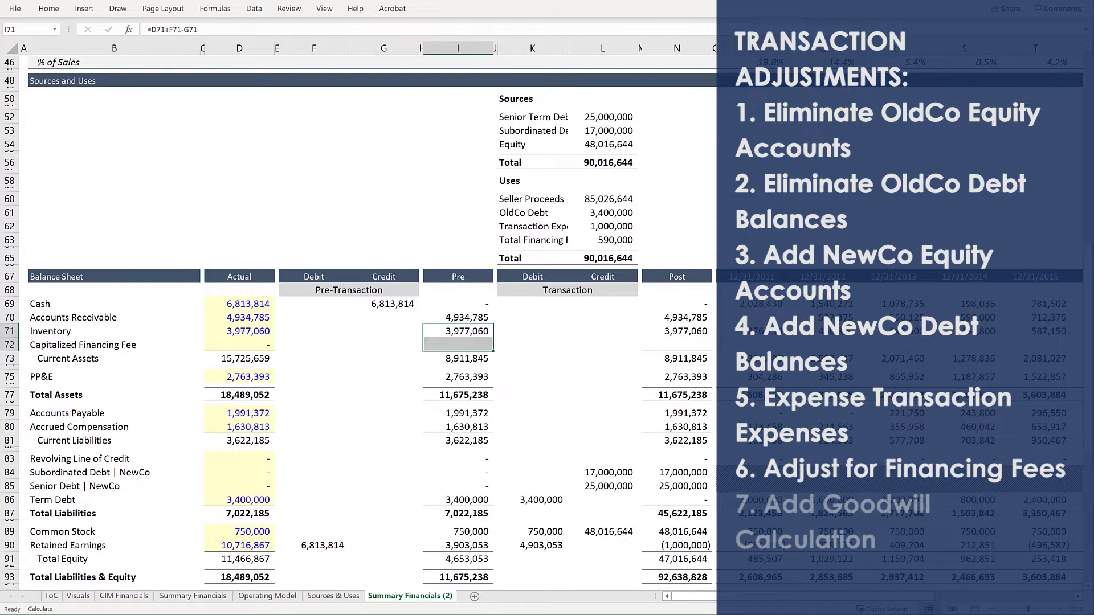
key(ctrl+d)
Link the fee row's transaction debit K72 to the 590,000 financing fee (=L63).
key(Down)
key(Right)
key(Right)
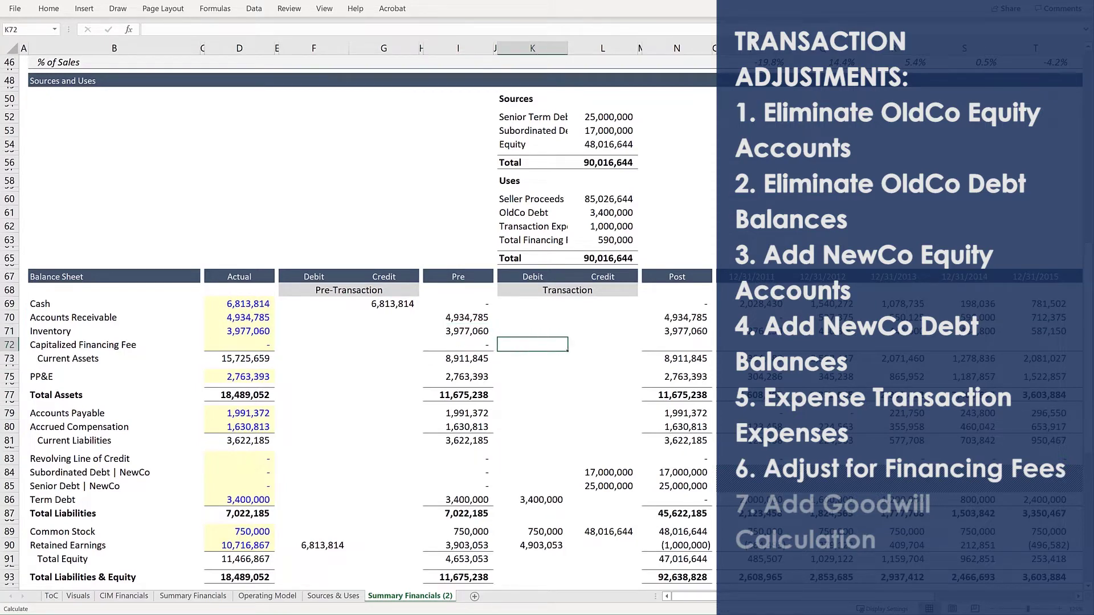
text(=)
key(Up)
key(Up)
key(Up)
key(Up)
key(Up)
key(Up)
key(Up)
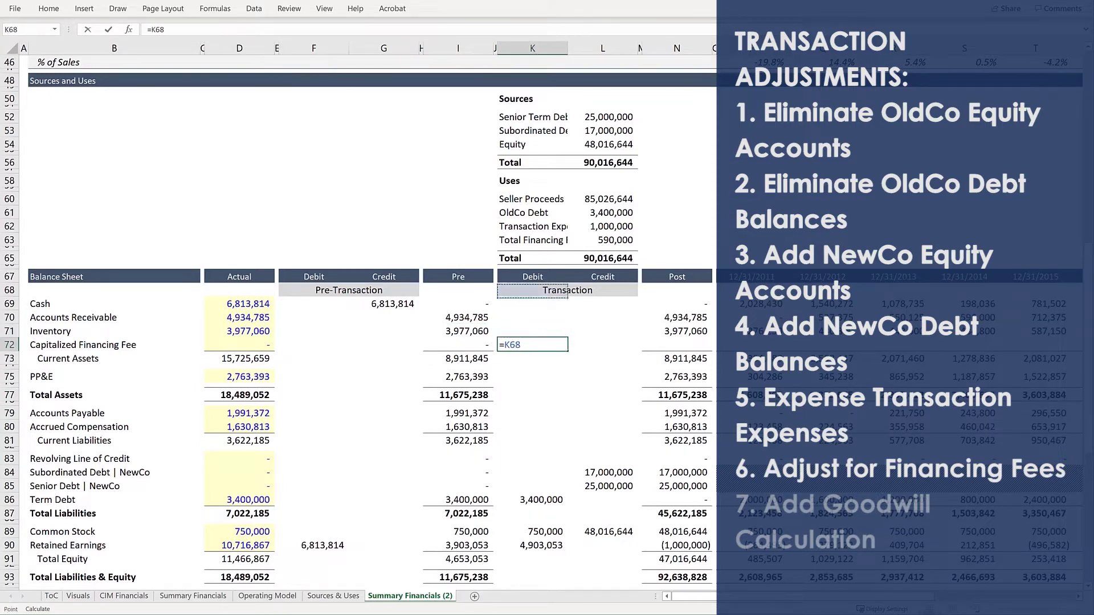
key(Right)
key(Tab)
Fill the post formula into the fee row and change N73 to =SUM(N69:N72).
key(Right)
key(Right)
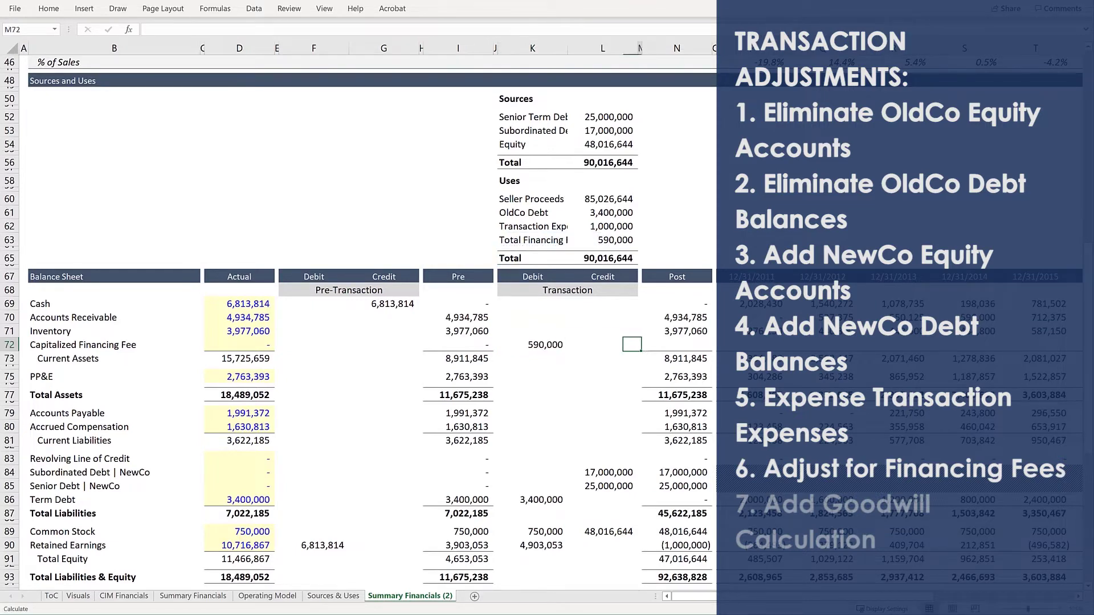
key(Up)
key(shift+Down)
key(ctrl+d)
key(Down)
key(Down)
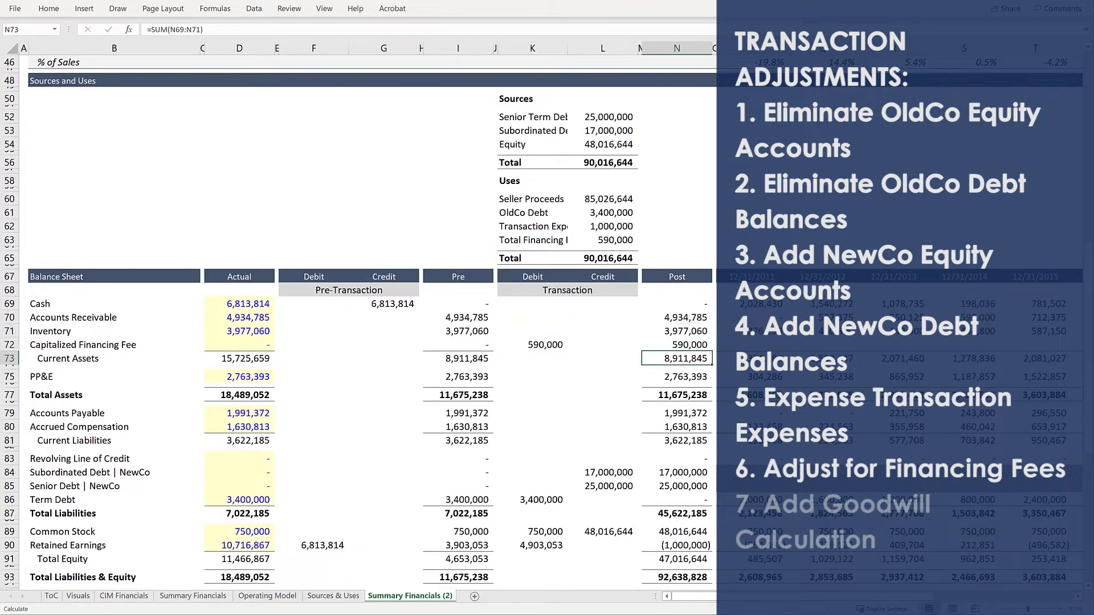
key(F2)
key(BackSpace)
text(2)
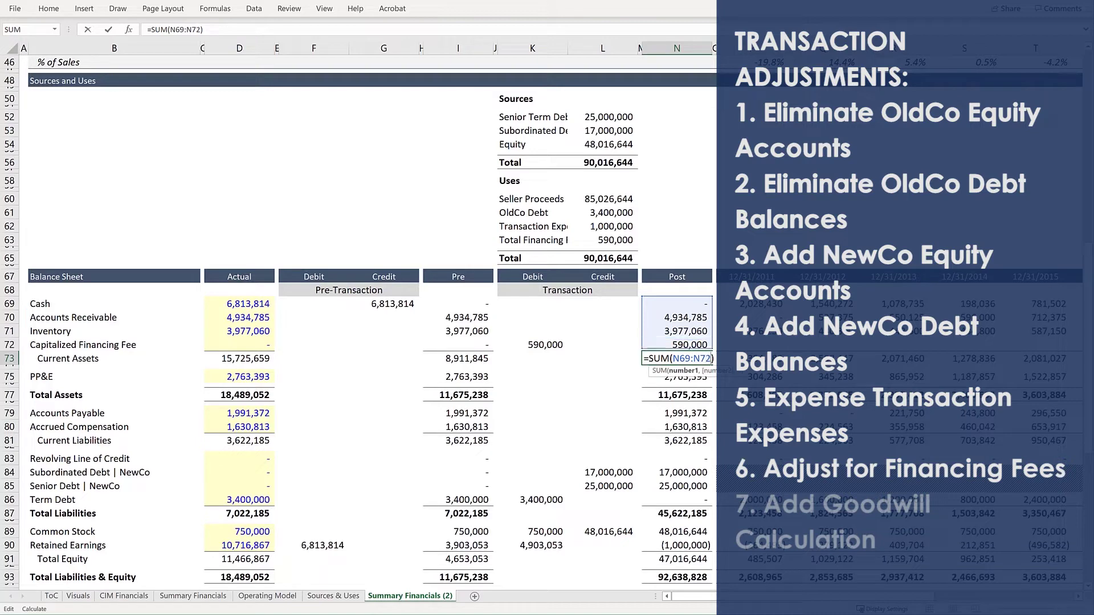
key(Return)
key(Up)
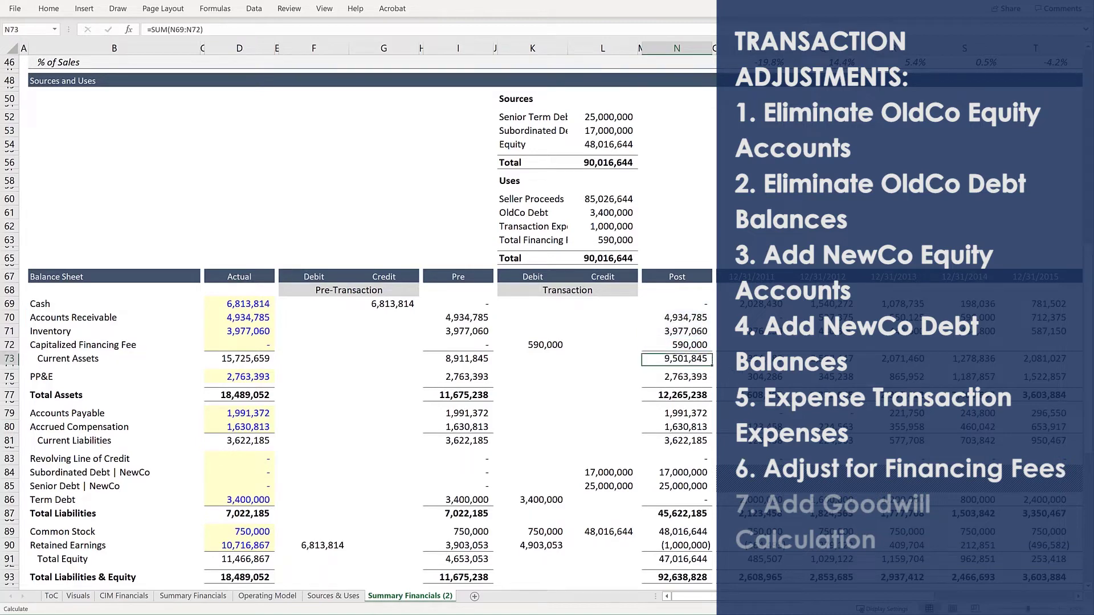
Copy the updated current assets SUM from N73 into pre-transaction total I73.
key(ctrl+c)
key(ctrl+Left)
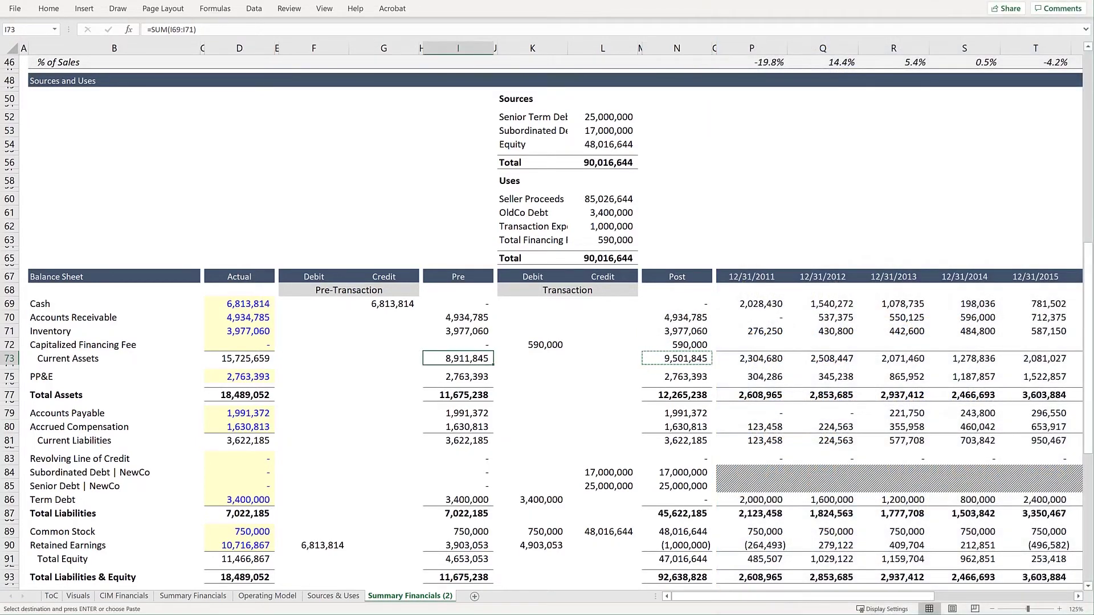
key(ctrl+v)
key(Escape)
Copy the diagonal hatch formatting from P84:X84 onto the fee row's P72:X72.
key(ctrl+Right)
key(Down)
key(Down)
key(Down)
key(Down)
key(Down)
key(Down)
key(Down)
key(Down)
key(Down)
key(Down)
key(Down)
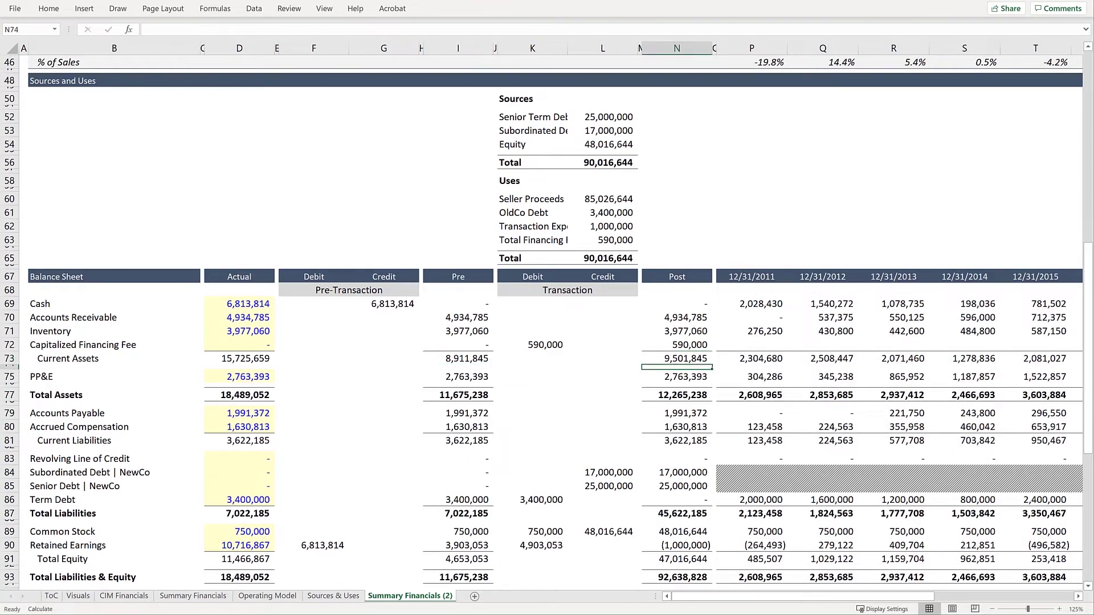
key(Right)
key(shift+Right)
key(shift+Right)
key(shift+Right)
key(shift+Right)
key(shift+Right)
key(shift+Right)
key(shift+Right)
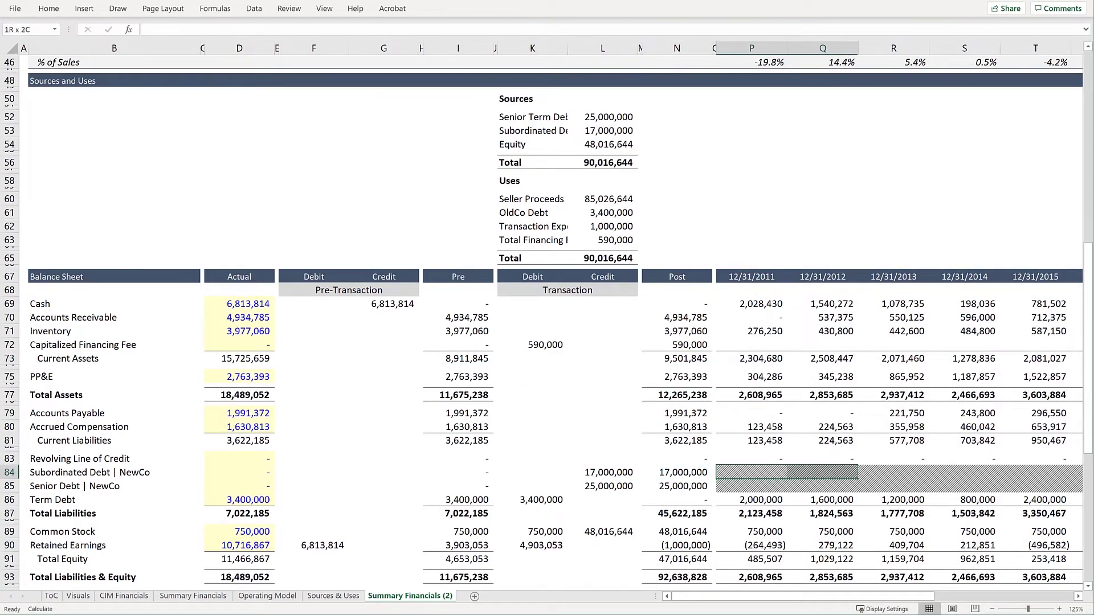
key(shift+Right)
key(shift+Right)
key(shift+Left)
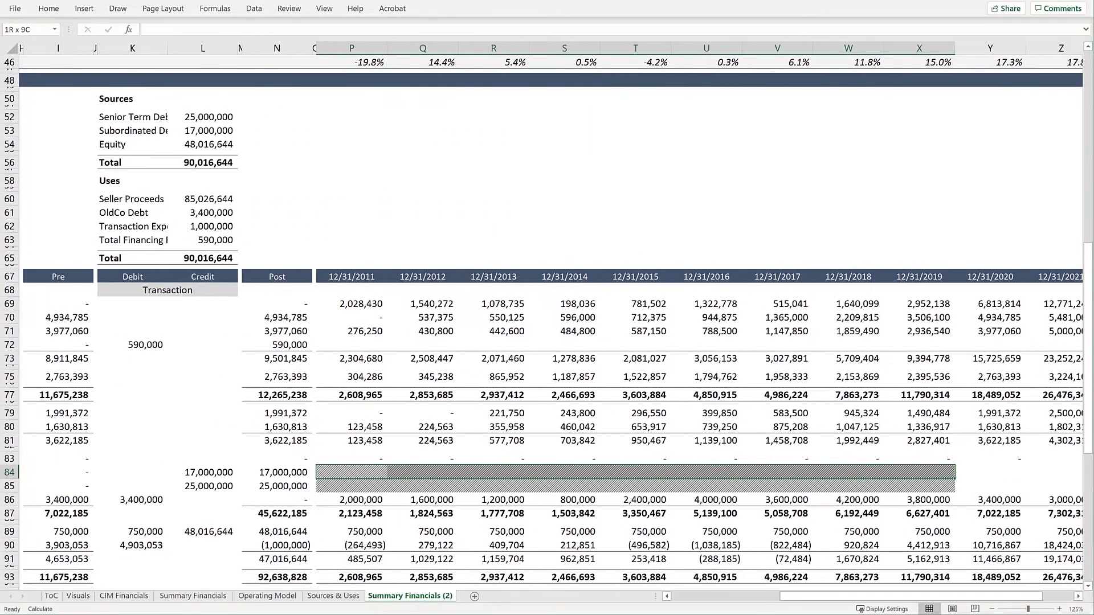
key(ctrl+c)
key(Up)
key(Up)
key(Up)
key(Up)
key(Up)
key(Up)
key(Up)
key(Up)
key(Up)
key(Up)
key(Up)
key(Up)
key(Return)
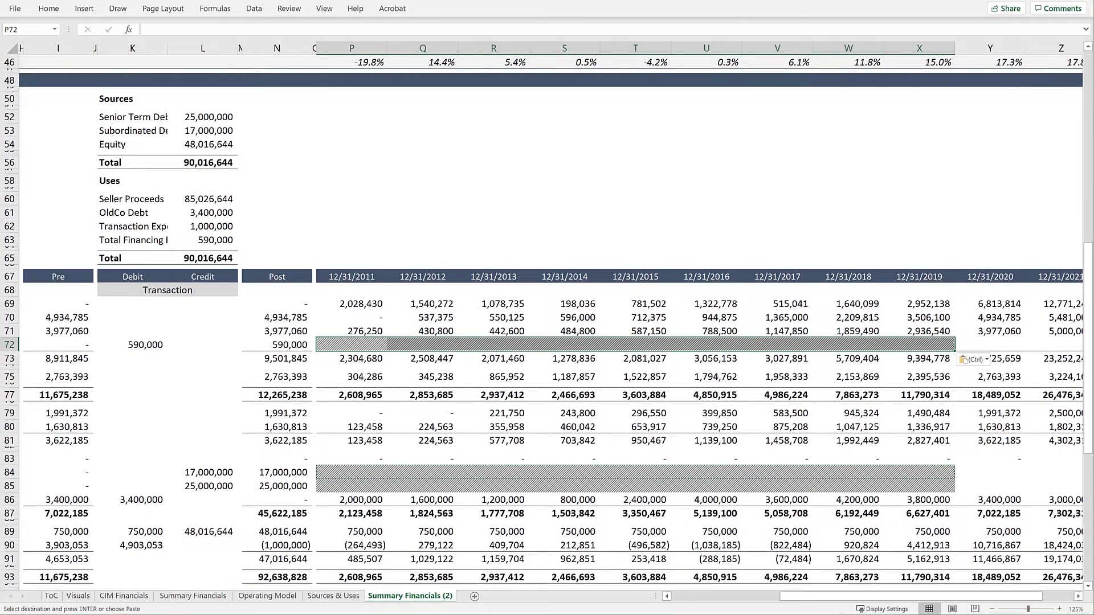
key(Left)
key(Left)
key(ctrl+Left)
key(ctrl+Left)
key(ctrl+Left)
key(ctrl+Right)
key(Right)
key(Right)
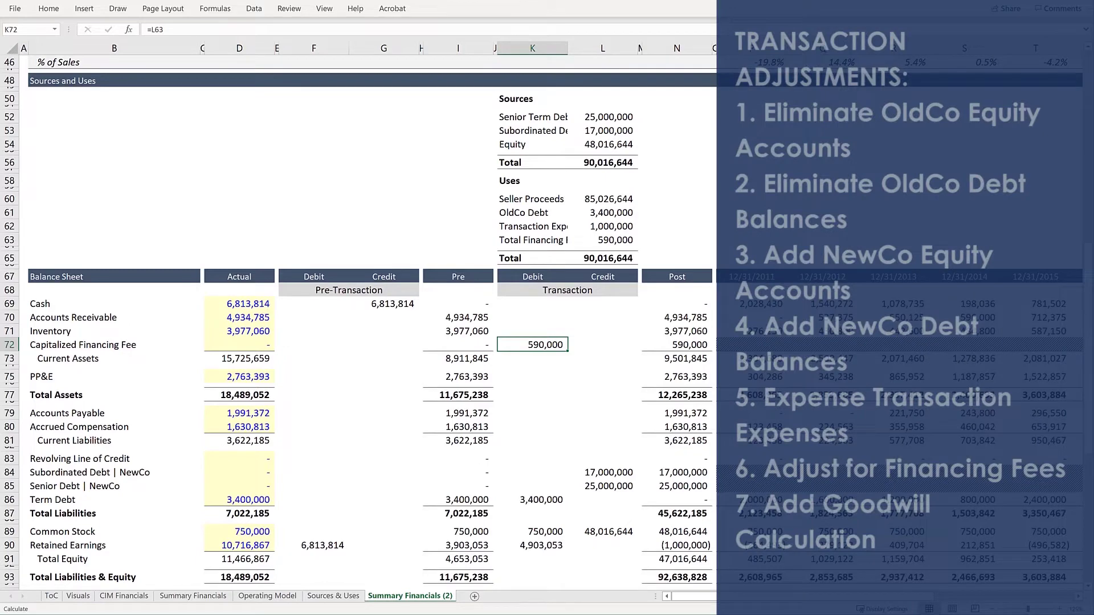
Insert a 14.3-high row labelled 'Goodwill' above PP&E.
key(Down)
key(Down)
key(Down)
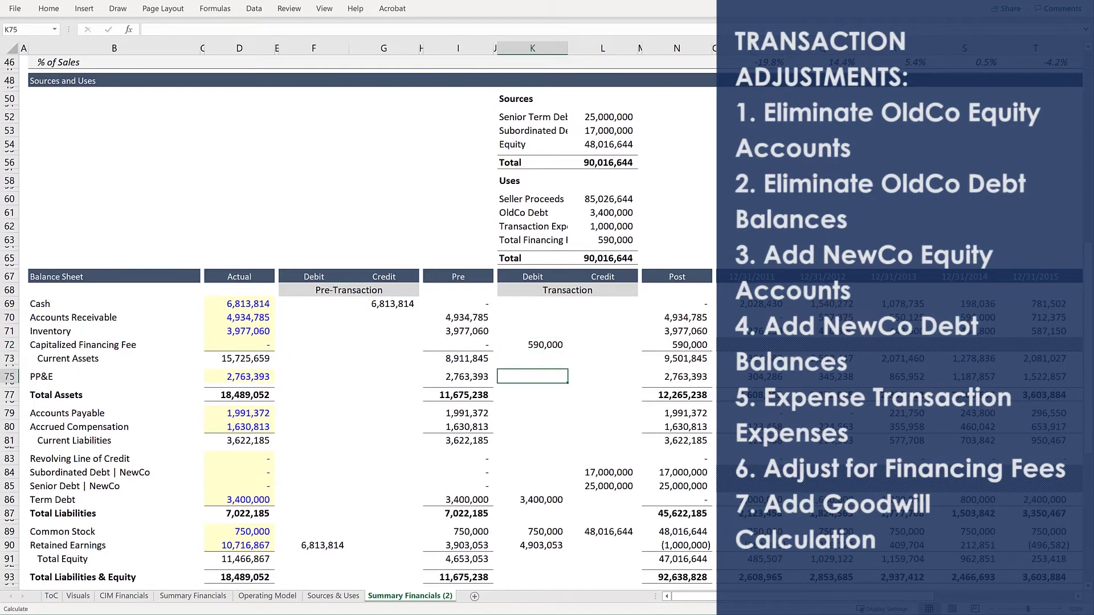
key(Left)
key(Left)
key(Left)
key(Left)
key(Left)
key(Left)
key(Left)
key(Left)
key(Left)
key(alt+h)
key(i)
key(r)
key(alt+h)
text(oh14.3)
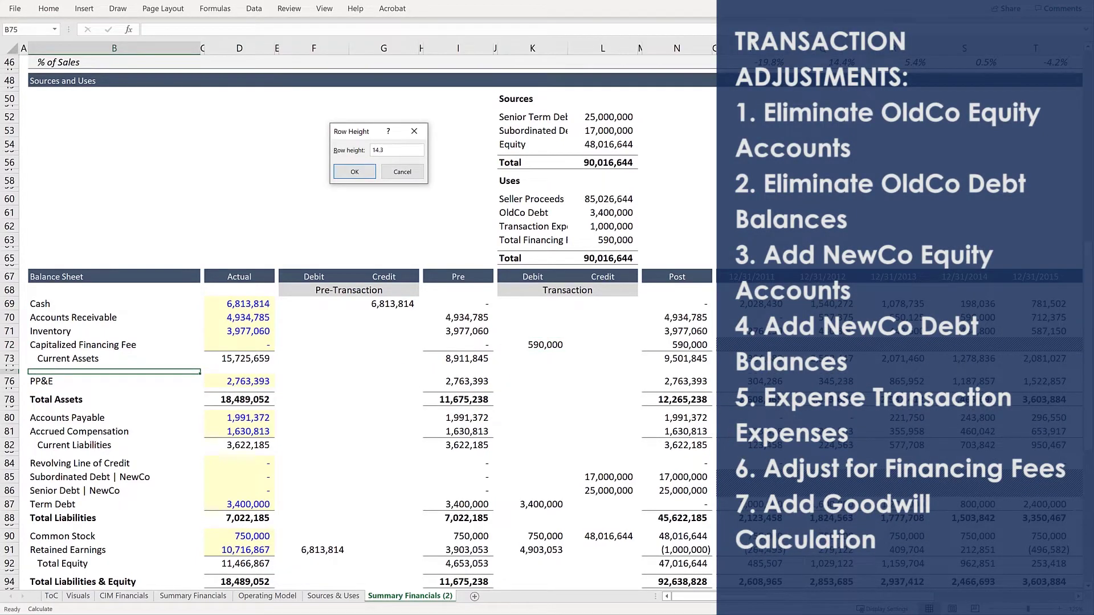
key(Return)
text(Goodwill)
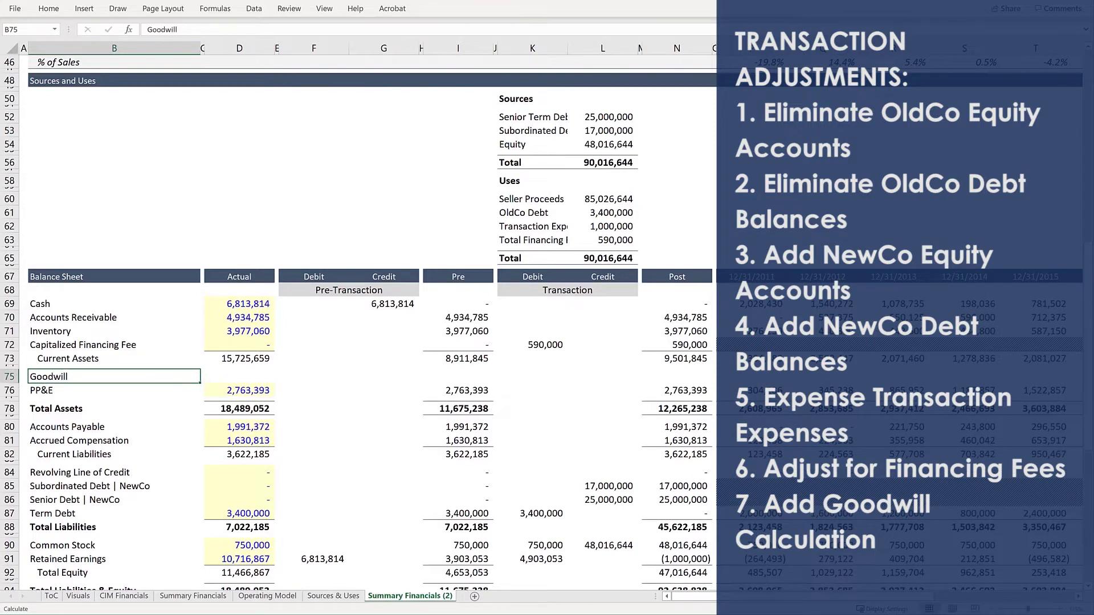
key(Tab)
Copy the PP&E actual cell into the Goodwill actual cell.
key(Right)
key(Down)
key(ctrl+c)
key(Up)
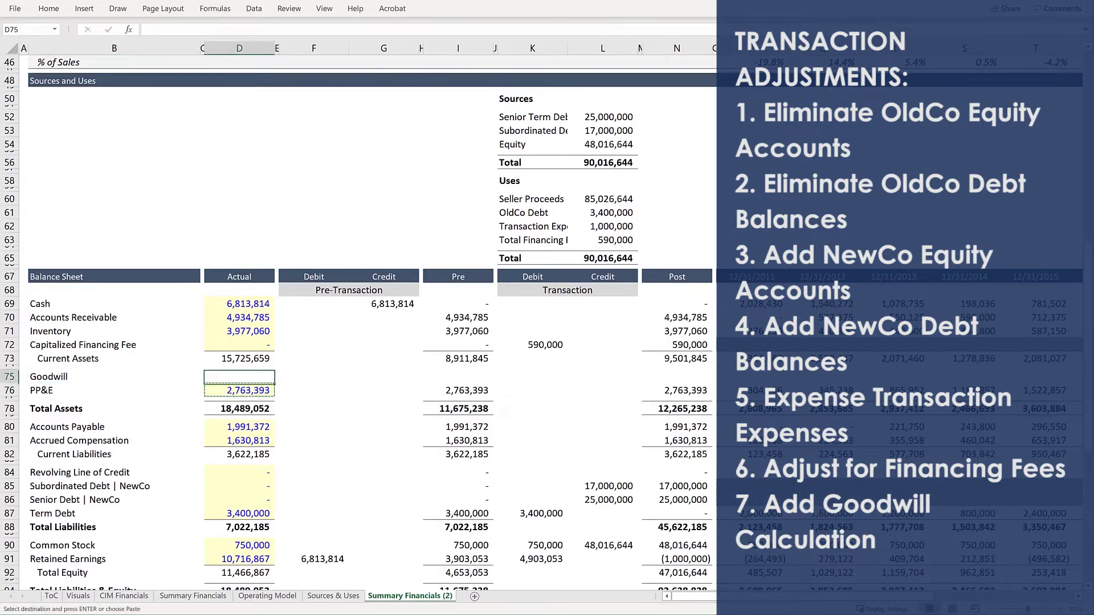
key(ctrl+v)
key(Escape)
Change actual Total Assets D78 to =SUM(D73,D75:D76) to include Goodwill.
key(Down)
key(Down)
key(Down)
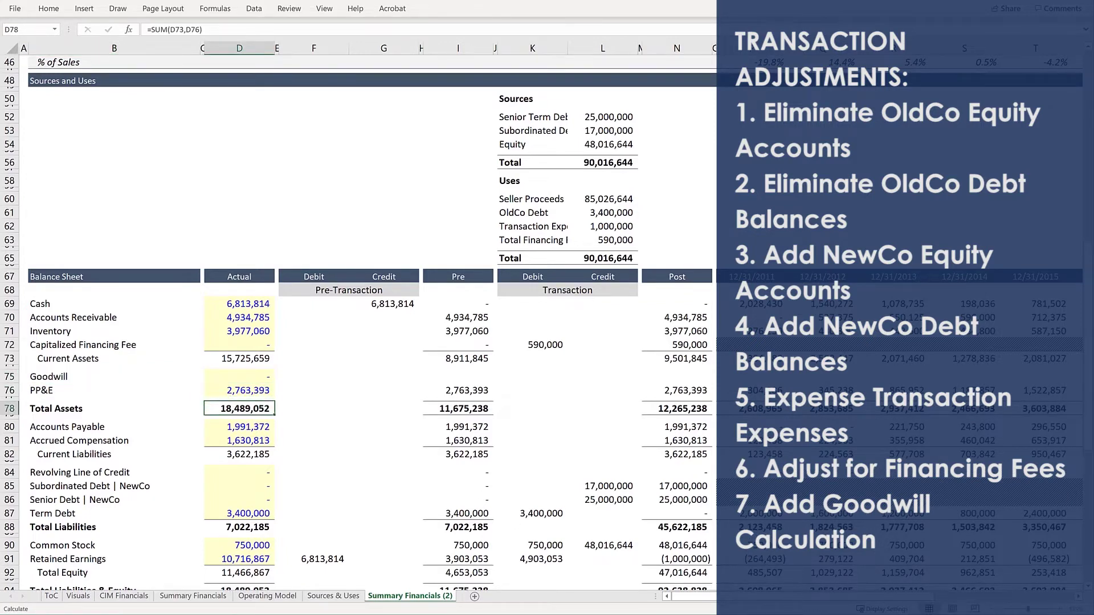
key(F2)
key(BackSpace)
key(BackSpace)
key(BackSpace)
key(BackSpace)
key(Up)
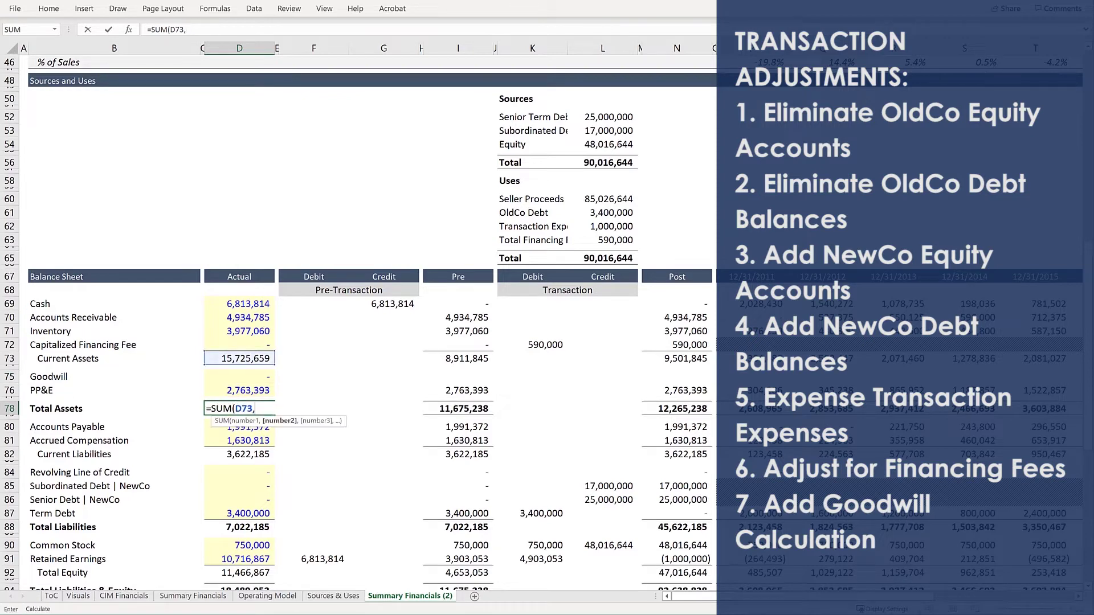
key(Up)
key(shift+Up)
text())
key(Return)
Copy the new Total Assets formula into the pre- and post-transaction columns I78 and N78.
key(Up)
key(ctrl+c)
key(Right)
key(Right)
key(Right)
key(Right)
key(Right)
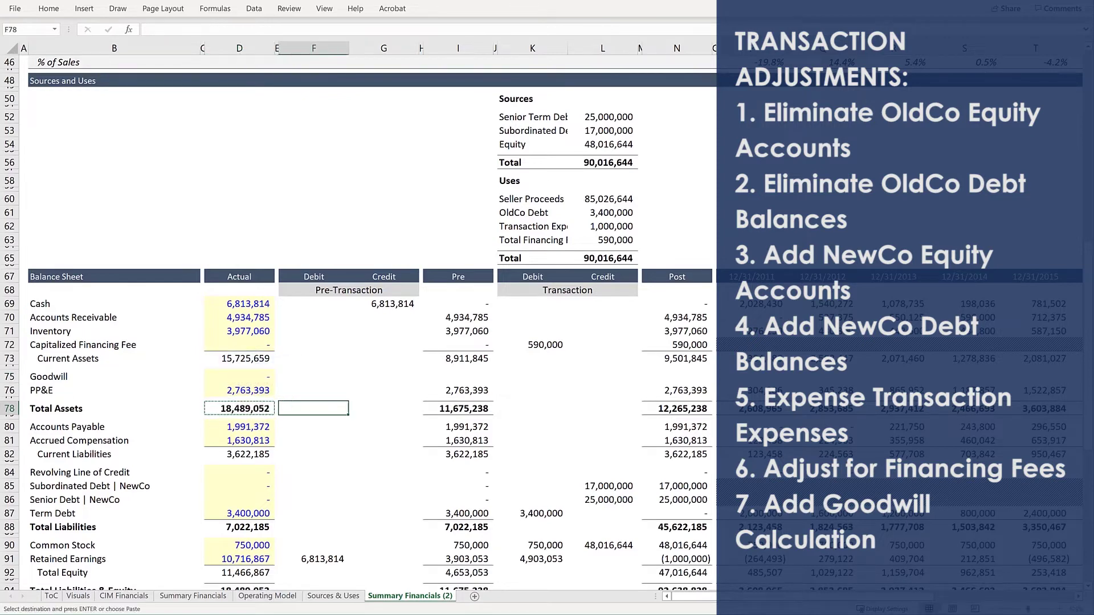
key(ctrl+v)
key(Right)
key(Right)
key(Right)
key(Right)
key(Right)
key(ctrl+v)
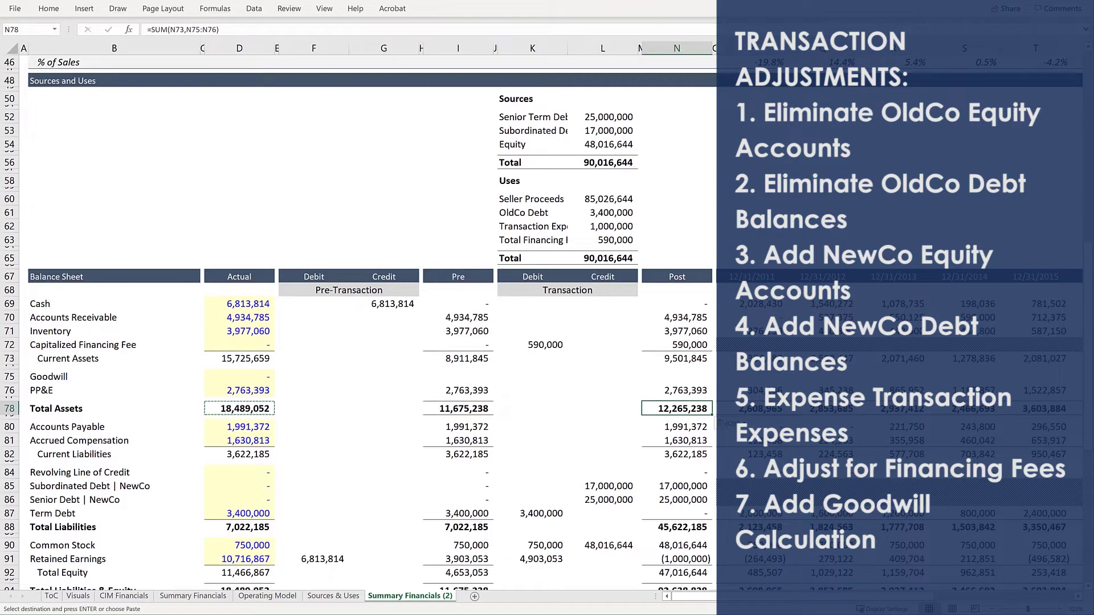
key(Escape)
Copy the PP&E pre-transaction formula I76 up into Goodwill's I75.
key(Left)
key(Left)
key(Left)
key(Left)
key(Left)
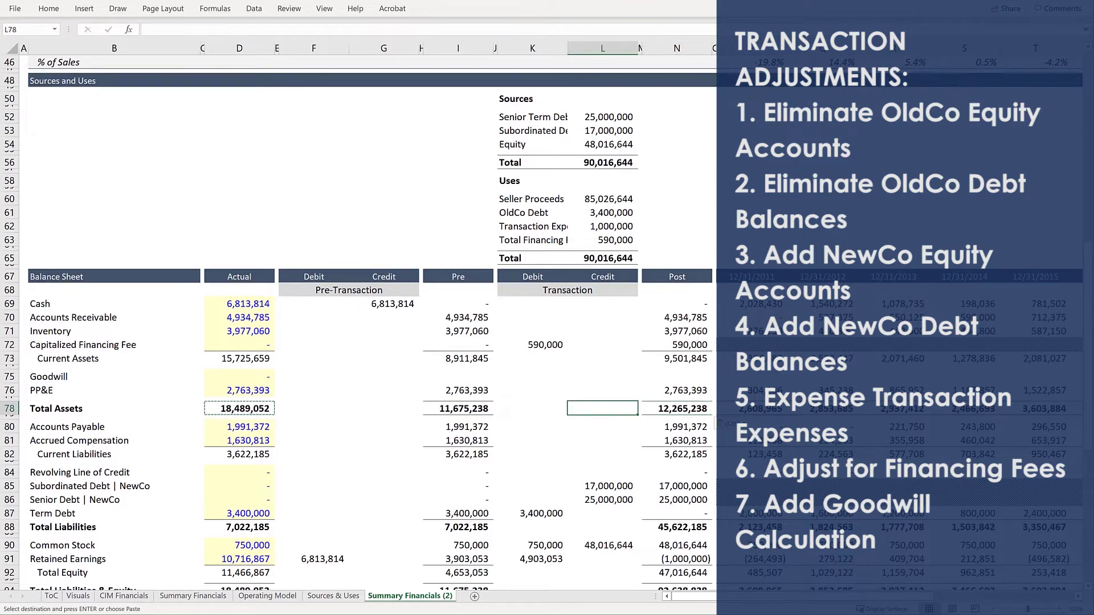
key(Up)
key(ctrl+c)
key(Up)
key(ctrl+v)
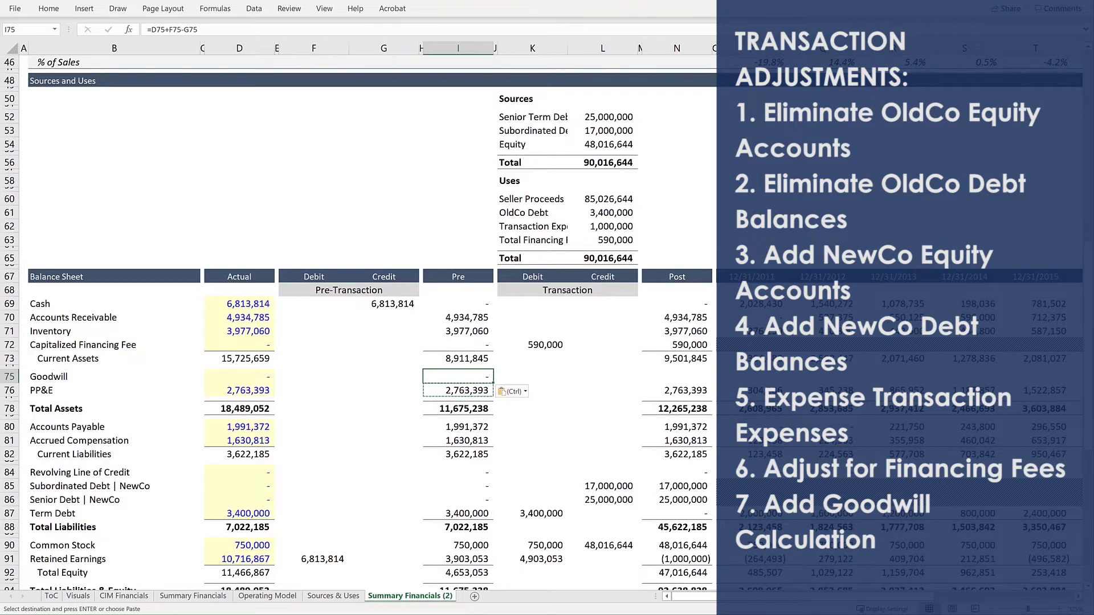
key(Right)
key(Right)
Set the Goodwill transaction debit K75 to =L60-SUM(I90:I91), giving 80,373,590.
text(=)
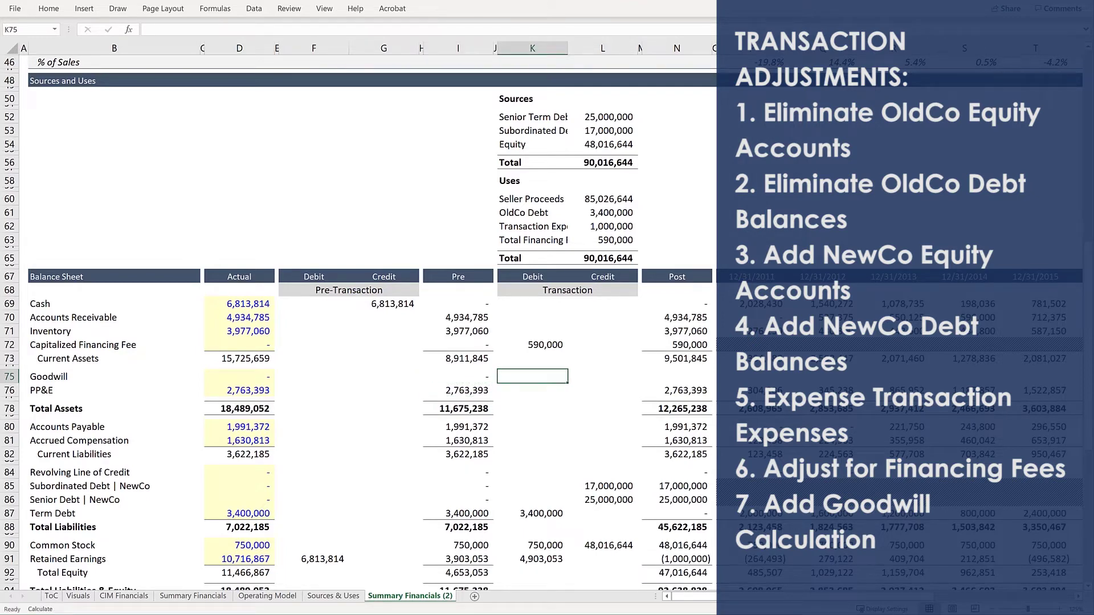
key(Up)
key(Up)
key(Up)
key(Up)
key(Up)
key(Up)
key(Up)
key(Up)
key(Up)
key(Up)
key(Up)
key(Up)
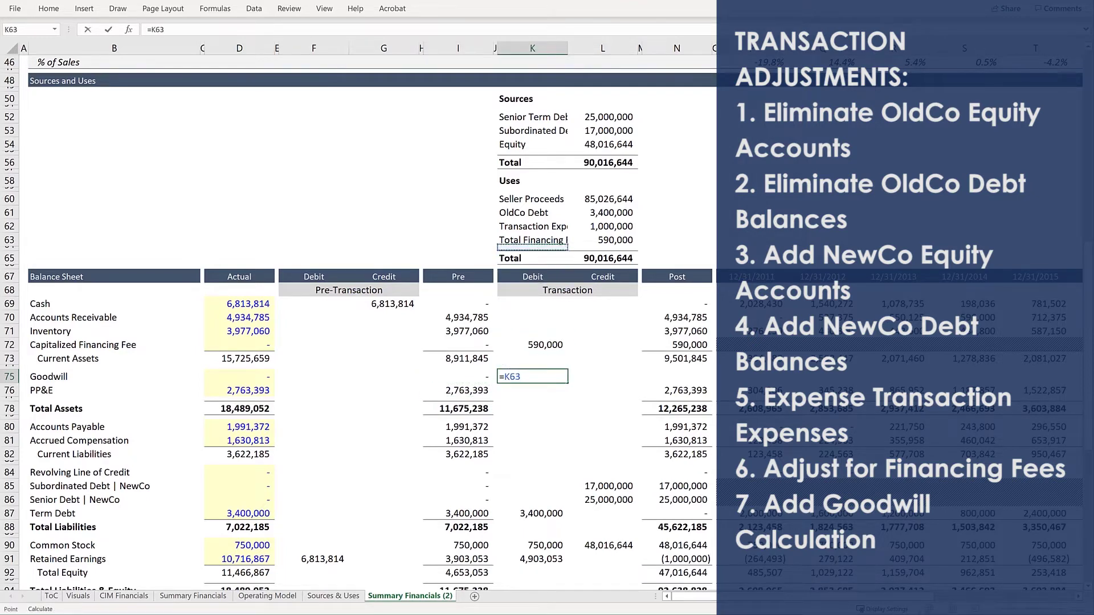
key(Right)
text(-sum()
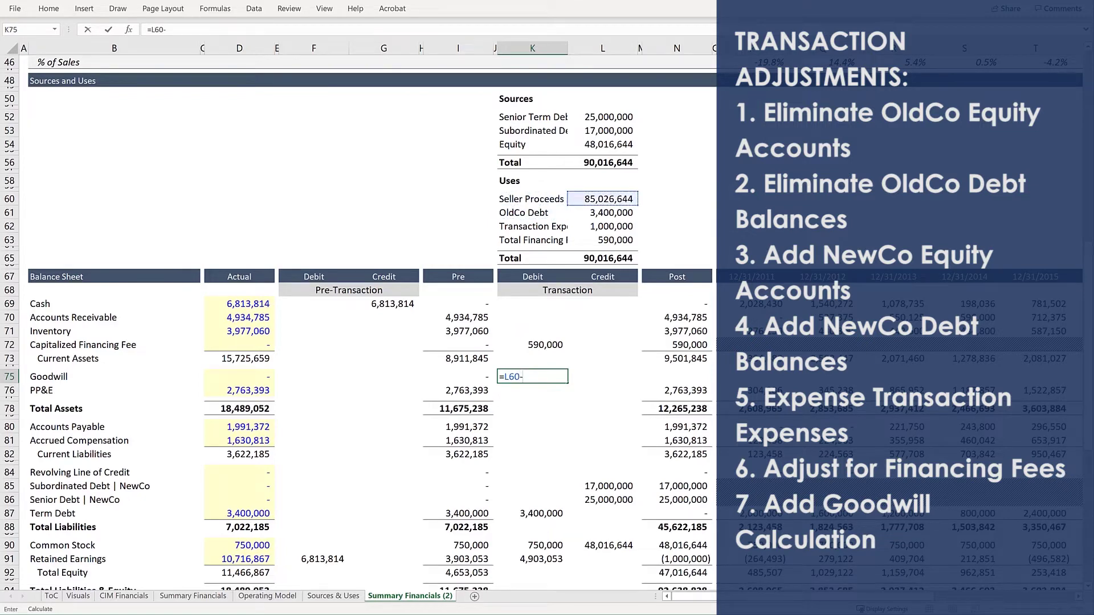
key(Down)
key(Down)
key(Down)
key(Down)
key(Down)
key(Down)
key(Down)
key(Down)
key(Down)
key(Down)
key(Down)
key(Down)
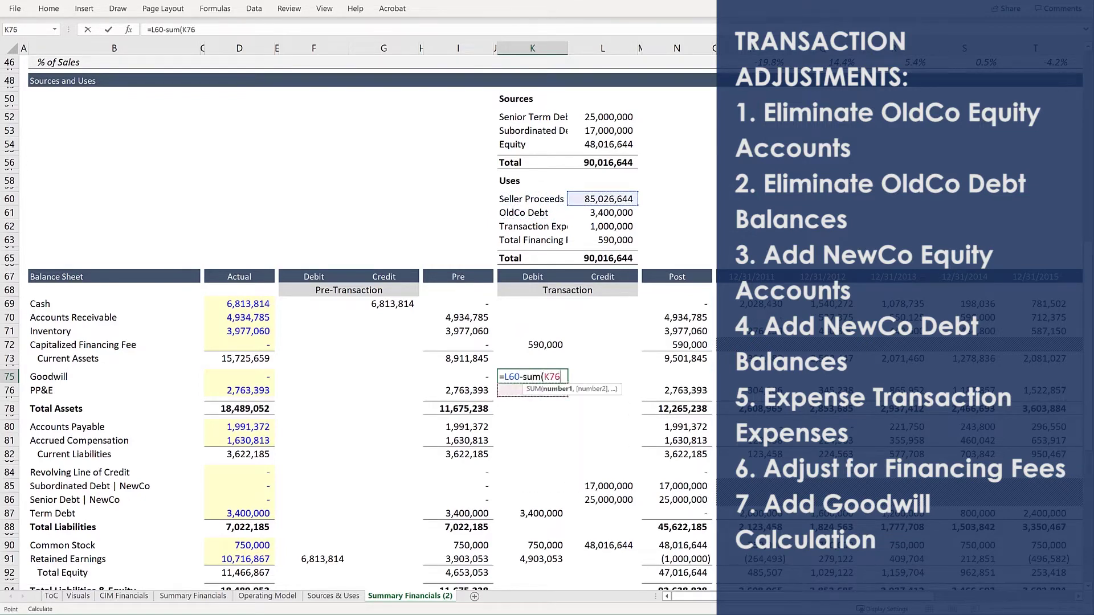
key(Left)
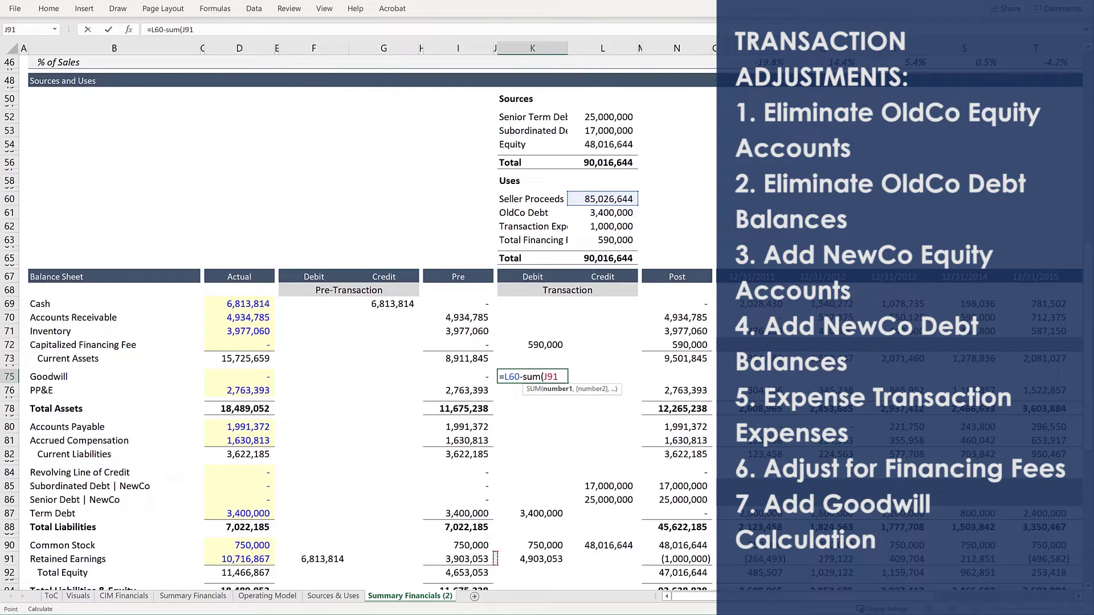
key(Left)
key(shift+Up)
text())
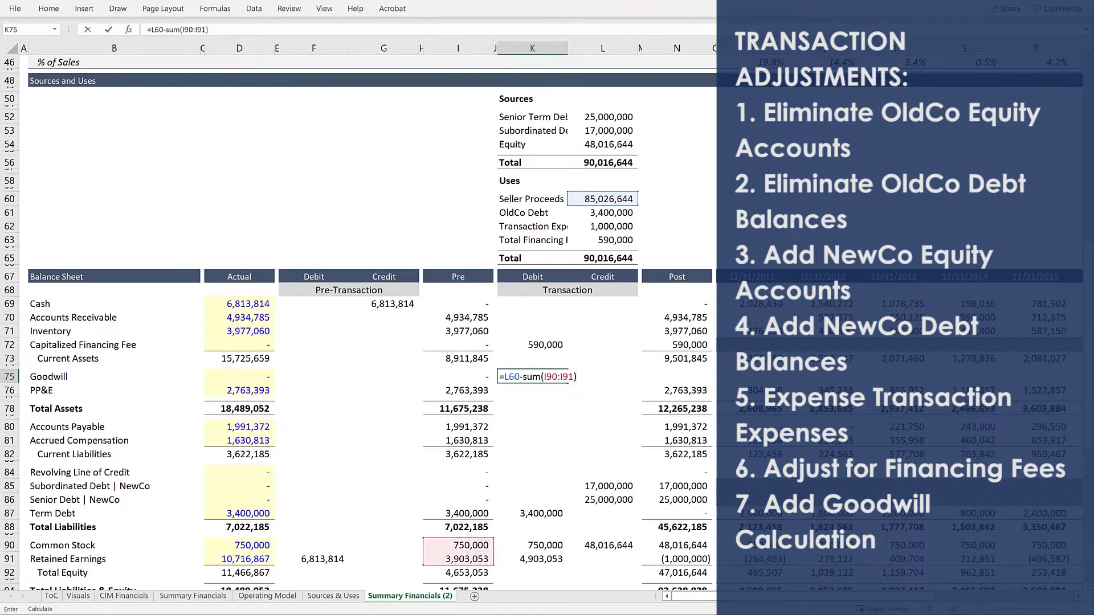
key(Return)
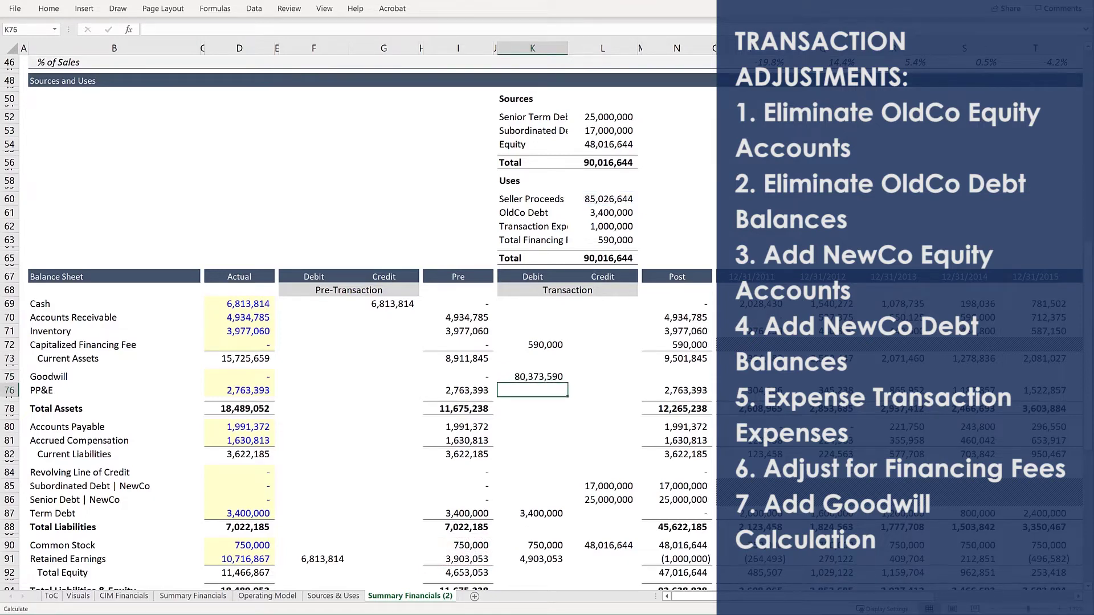
Copy the PP&E post formula up into Goodwill's N75 and verify it.
key(ctrl+Right)
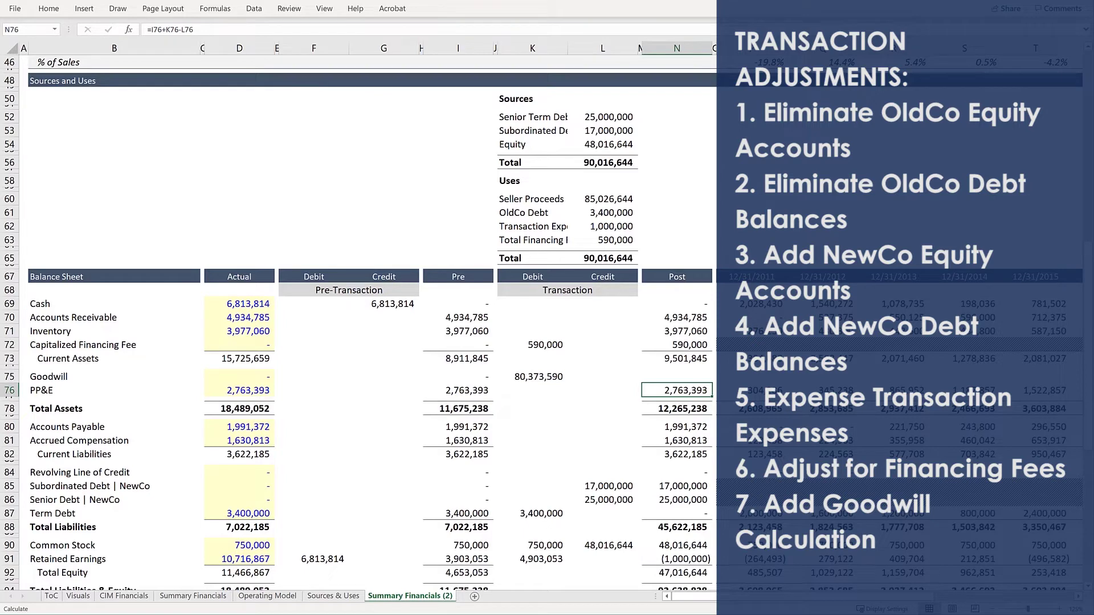
key(ctrl+c)
key(Up)
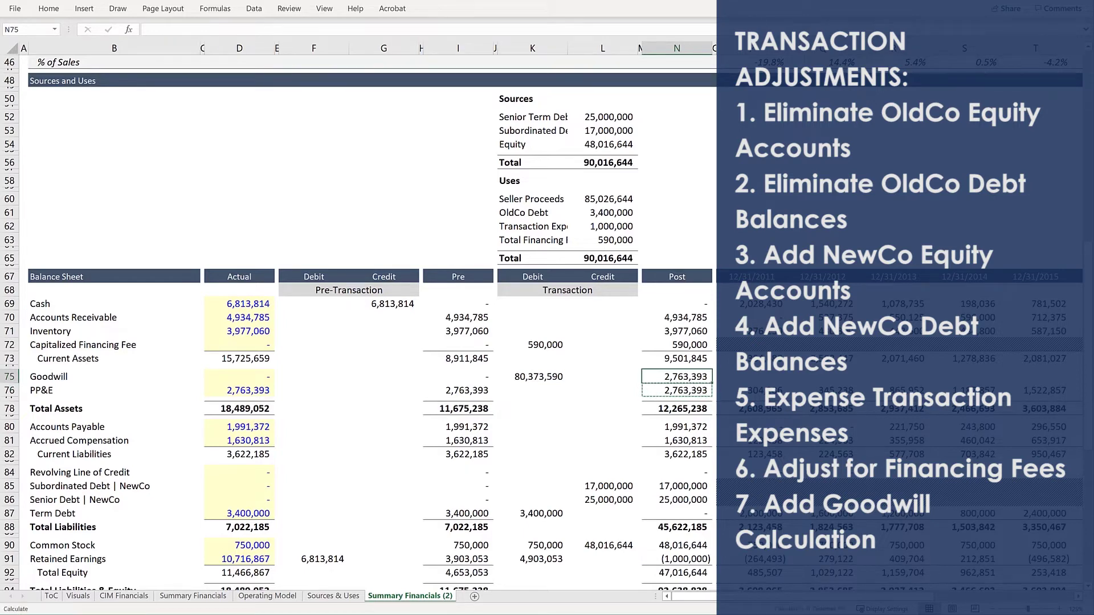
key(ctrl+v)
key(F2)
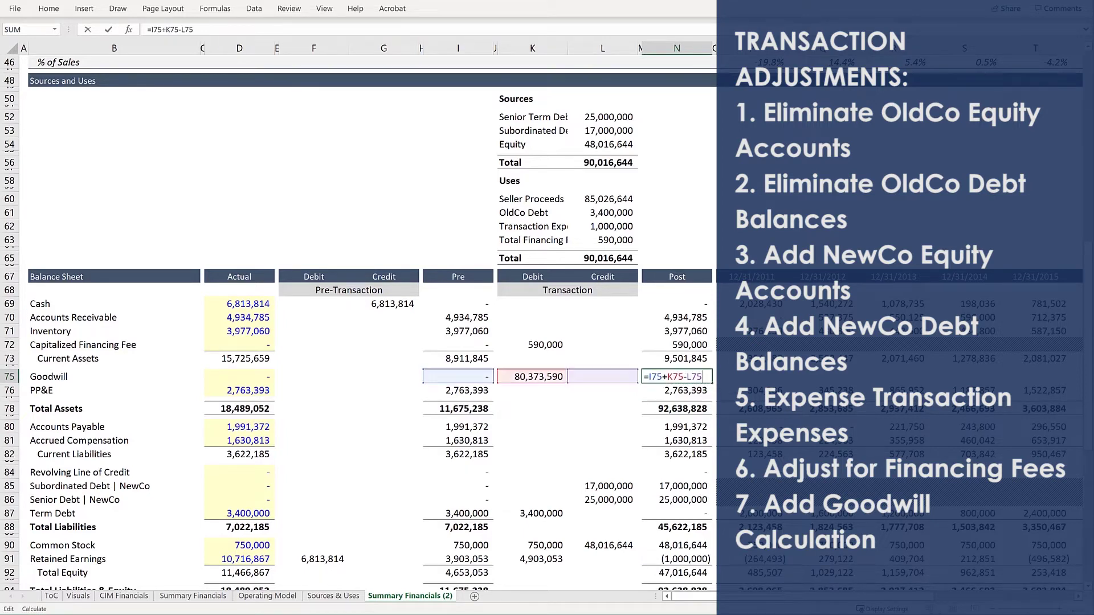
key(Escape)
scroll(371, 319, down, 2)
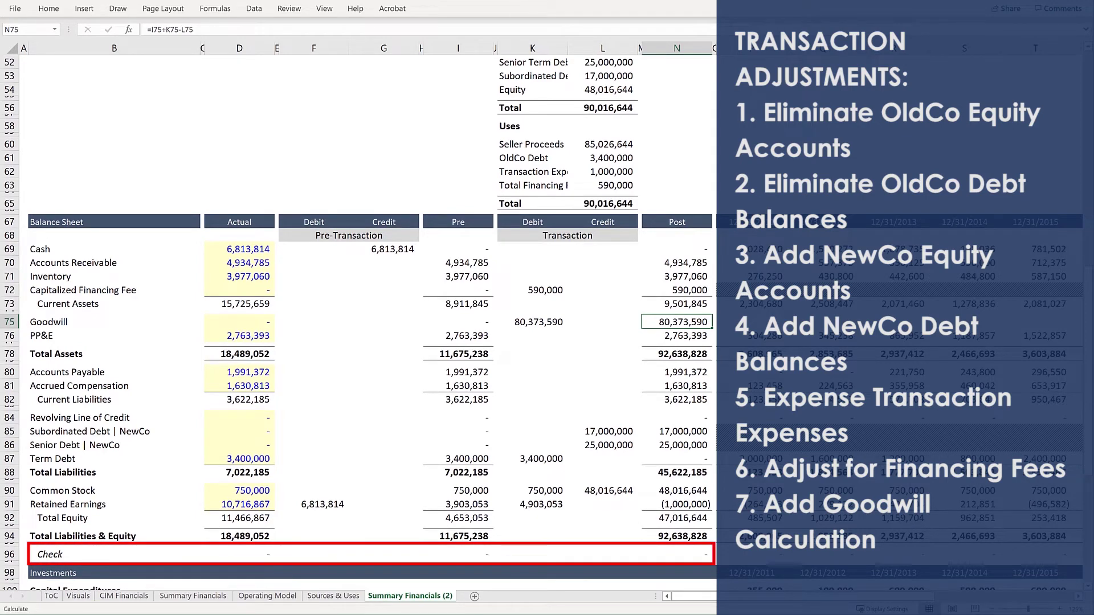
Set the sheet zoom to a custom 90%.
key(alt+w)
text(qc)
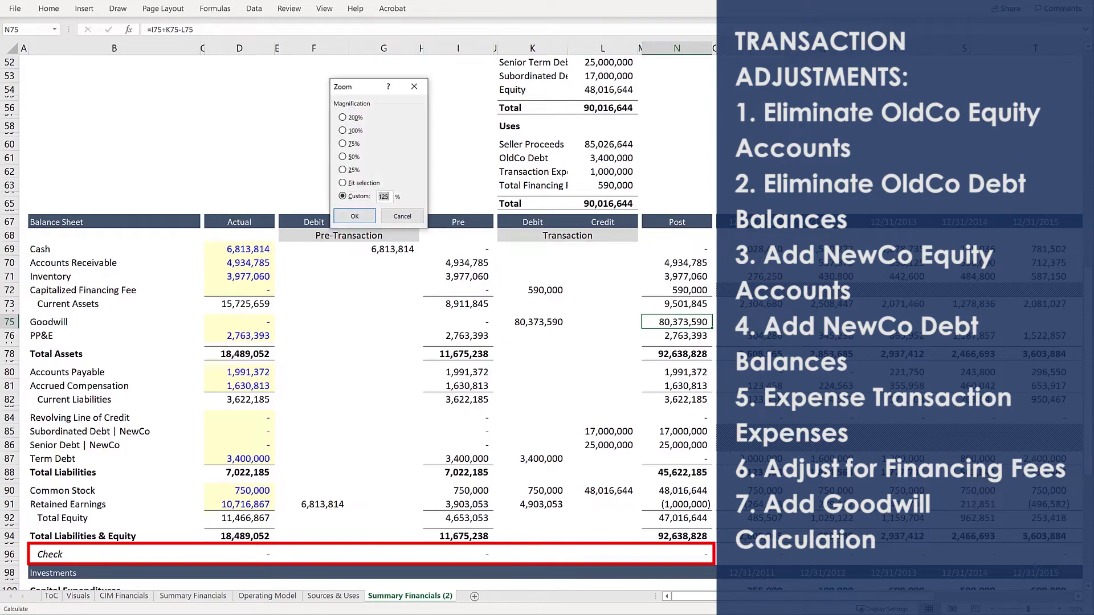
text(90)
key(Return)
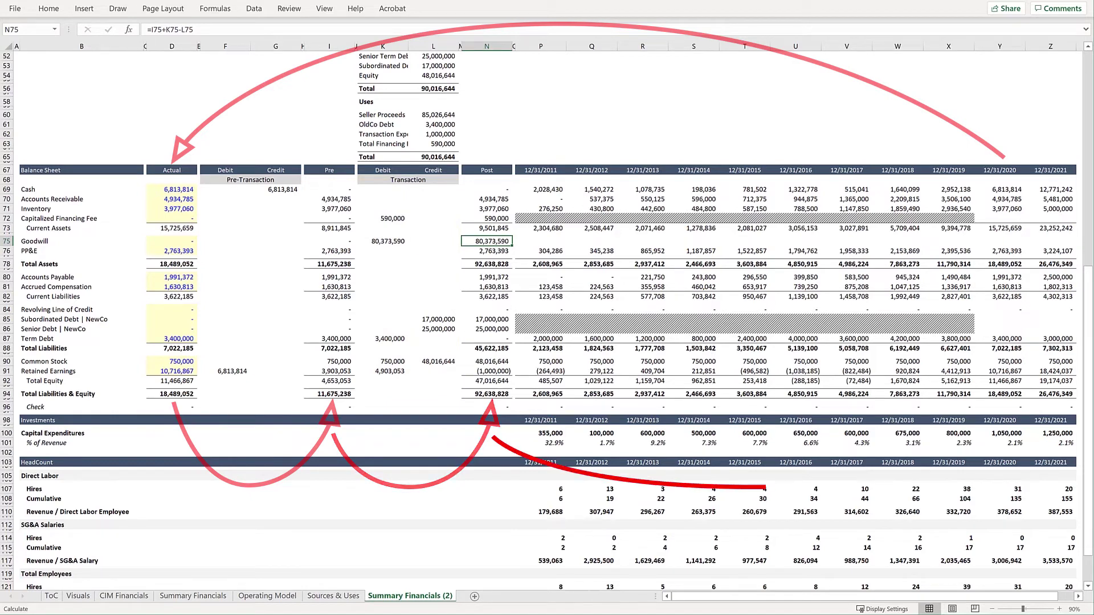
Copy the Post column from Cash to Check into the 12/31/2020 column.
click(487, 189)
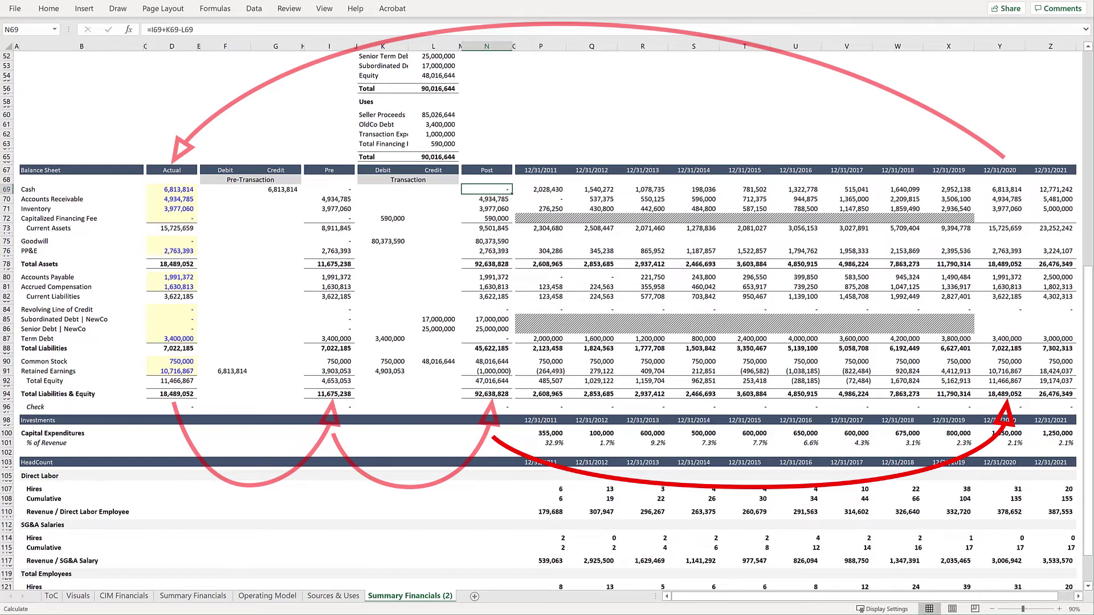
key(shift+Down)
key(shift+Down)
key(shift+Down)
key(shift+Down)
key(shift+Down)
key(shift+Down)
key(shift+Down)
key(shift+Down)
key(shift+Down)
key(shift+Down)
key(shift+Down)
key(shift+Down)
key(shift+Down)
key(shift+Down)
key(shift+Down)
key(shift+Down)
key(shift+Down)
key(shift+Down)
key(shift+Down)
key(shift+Down)
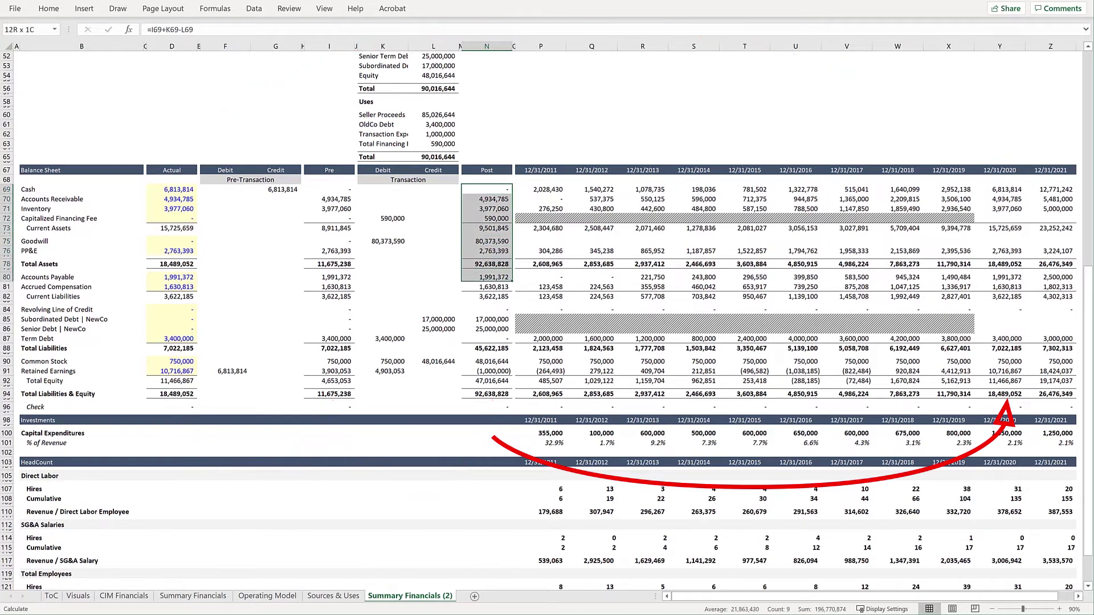
key(shift+Down)
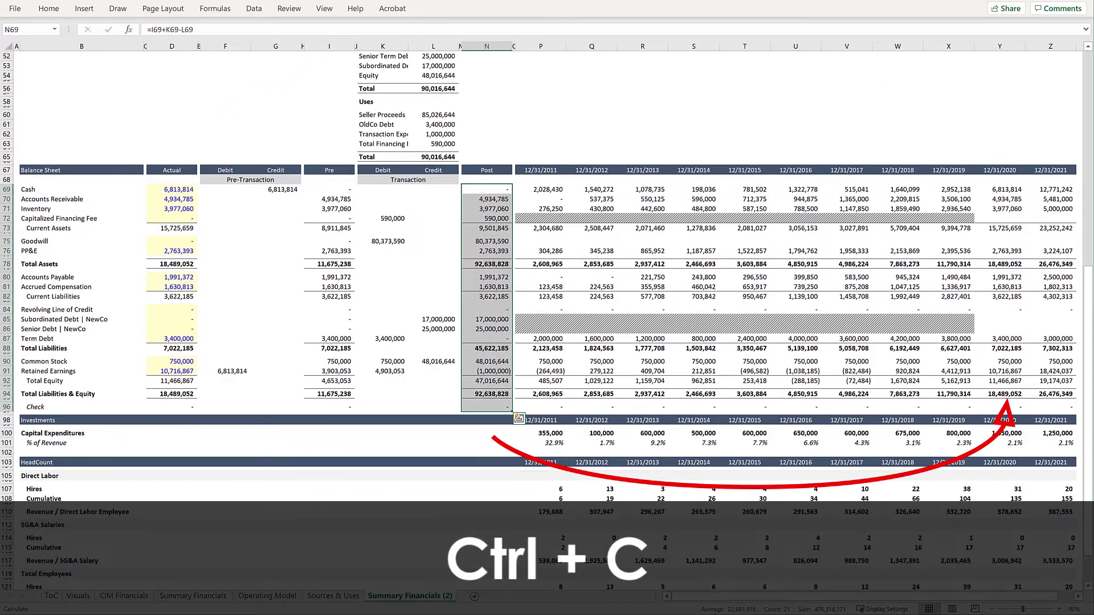
key(ctrl+c)
key(Right)
key(Right)
key(Right)
key(Right)
key(Right)
key(Right)
key(Right)
key(Right)
key(Right)
key(Right)
key(Right)
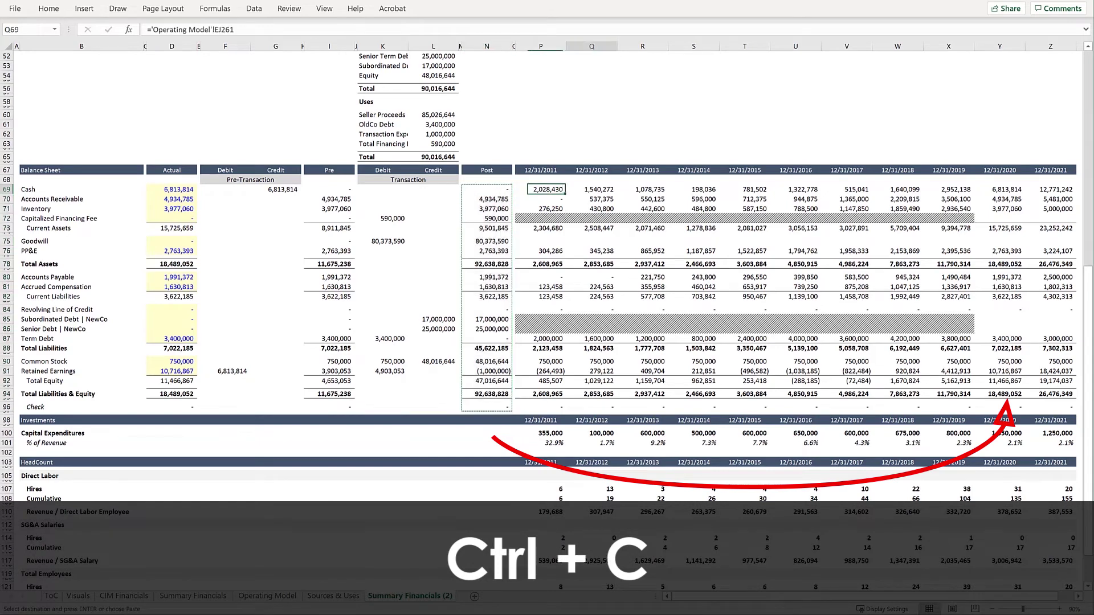
key(ctrl+v)
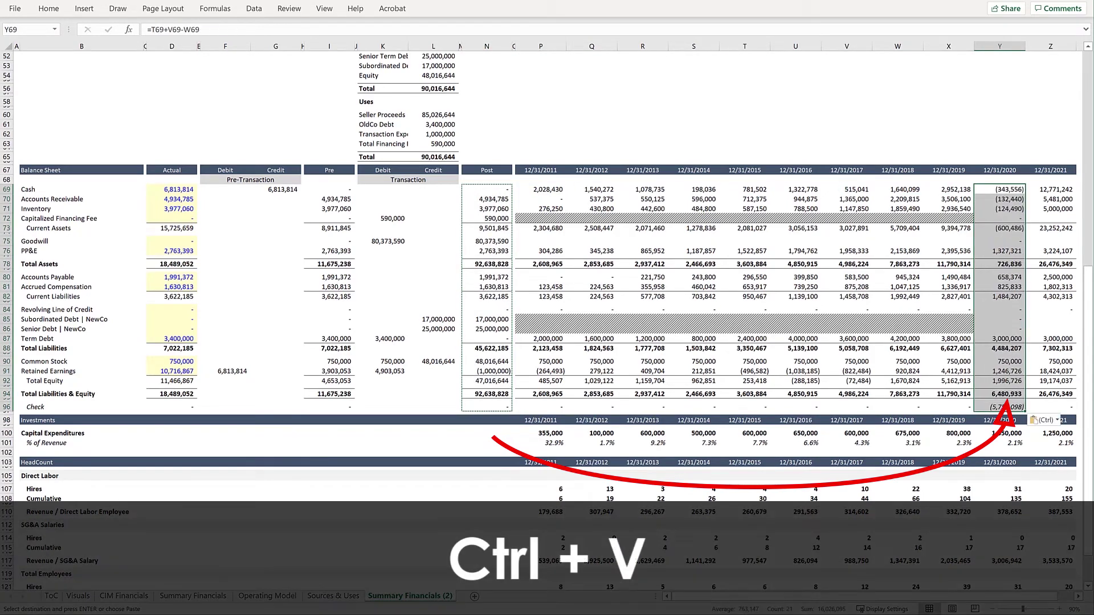
Clear the 2020 current asset, Goodwill, PP&E and current liability values.
key(Up)
key(Down)
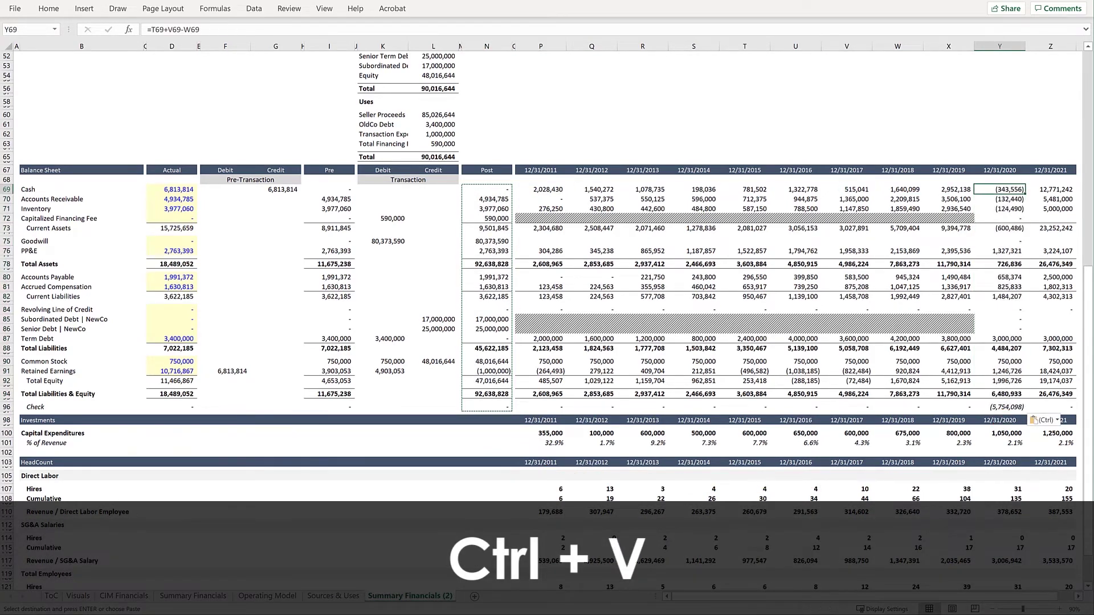
key(shift+Down)
key(shift+Down)
key(shift+Down)
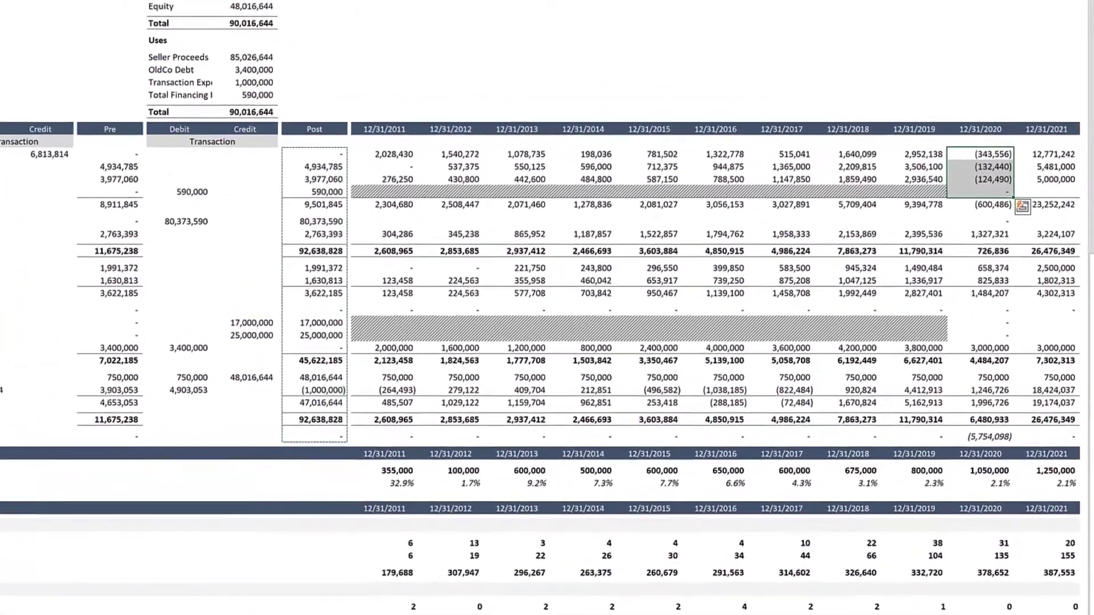
key(Delete)
key(Down)
key(Down)
key(Down)
key(Down)
key(Down)
key(Down)
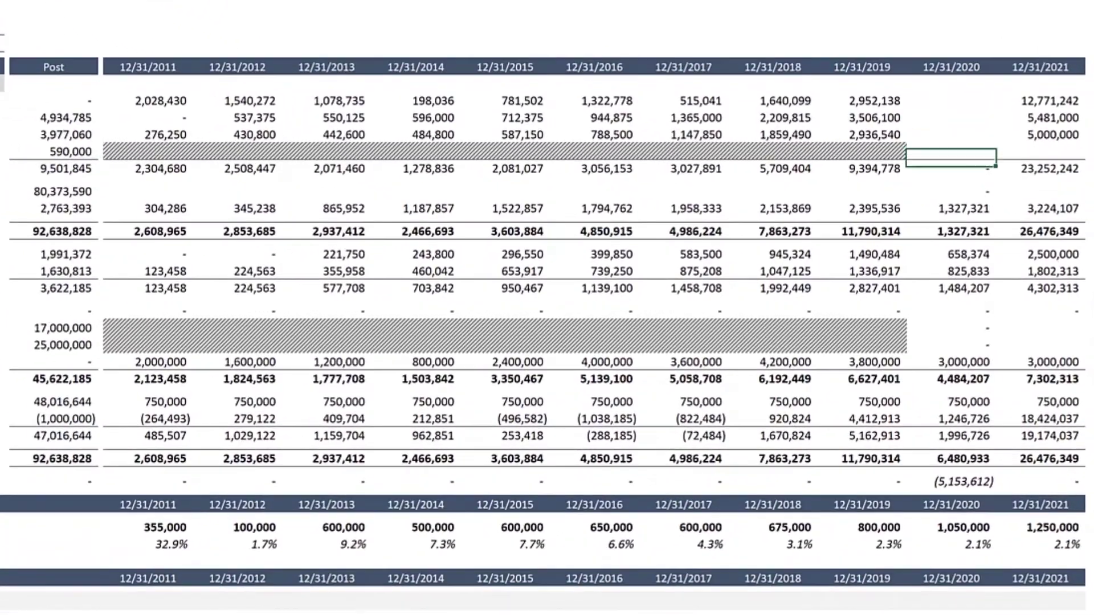
key(shift+Down)
key(Delete)
key(Down)
key(Down)
key(Down)
key(Down)
key(Down)
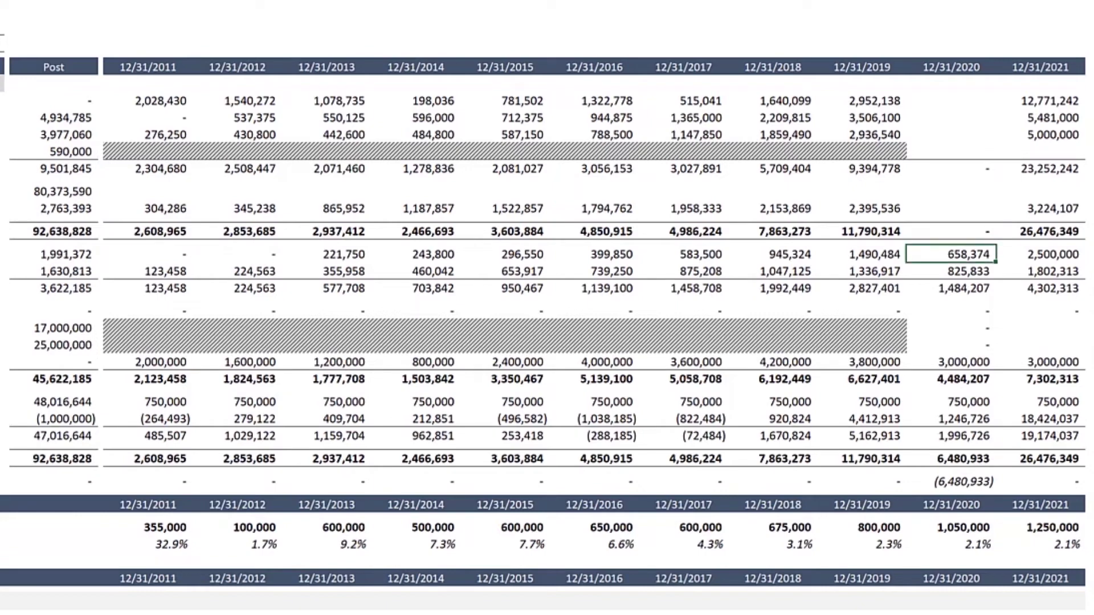
key(shift+Down)
key(Delete)
key(Down)
key(Down)
key(Down)
Clear the 2020 debt, Common Stock and Retained Earnings values, then verify the total formula.
key(Down)
key(shift+Down)
key(shift+Down)
key(shift+Down)
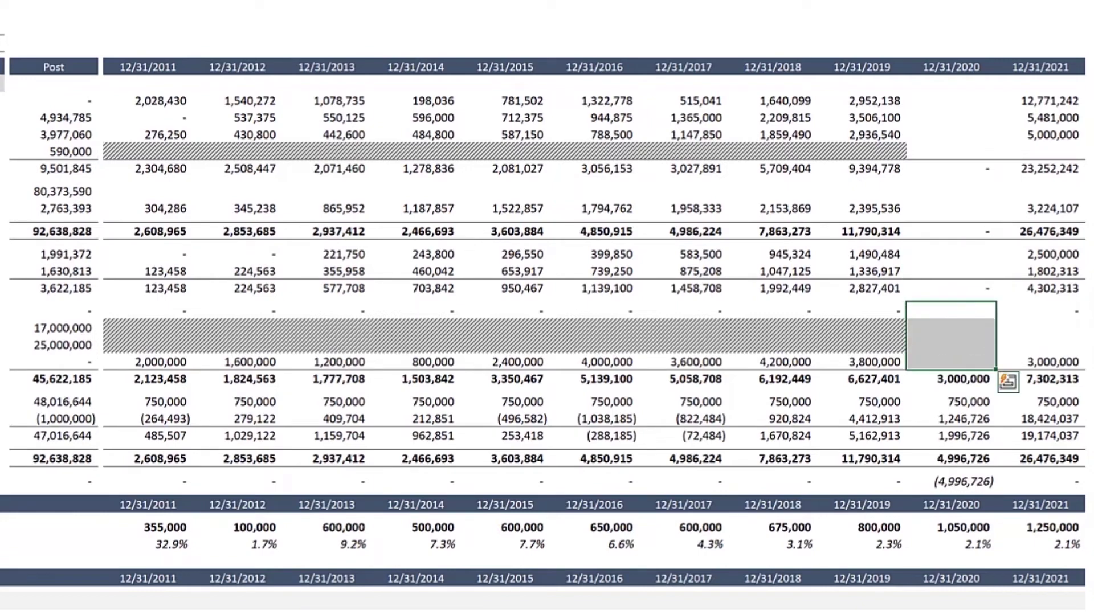
key(Delete)
key(Down)
key(Down)
key(Down)
key(Down)
key(Down)
key(Down)
key(shift+Down)
key(Delete)
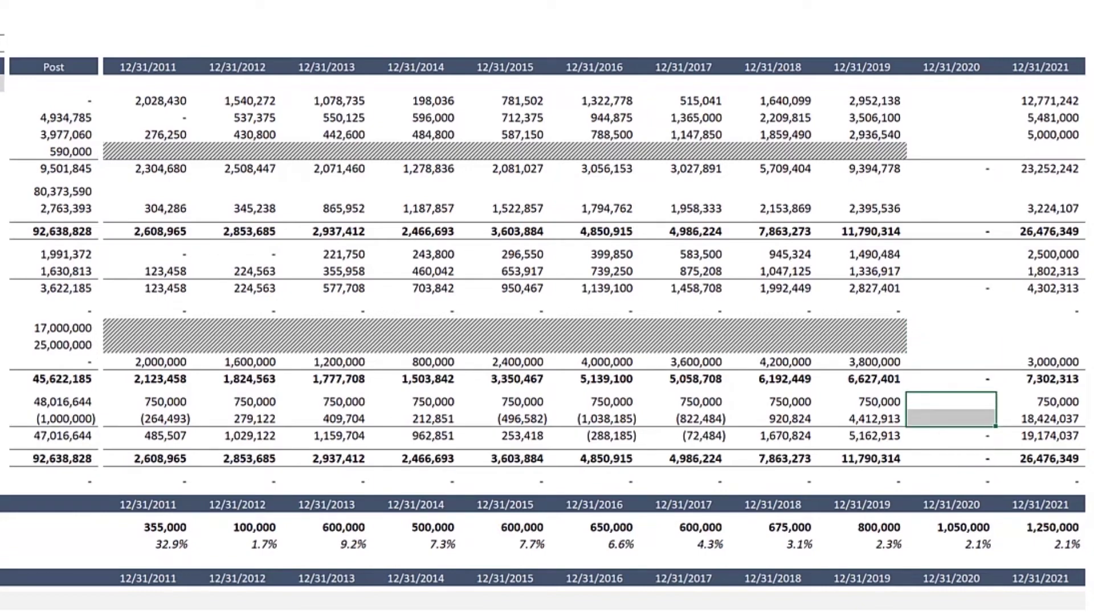
key(ctrl+Up)
key(ctrl+Up)
key(ctrl+Up)
key(ctrl+Up)
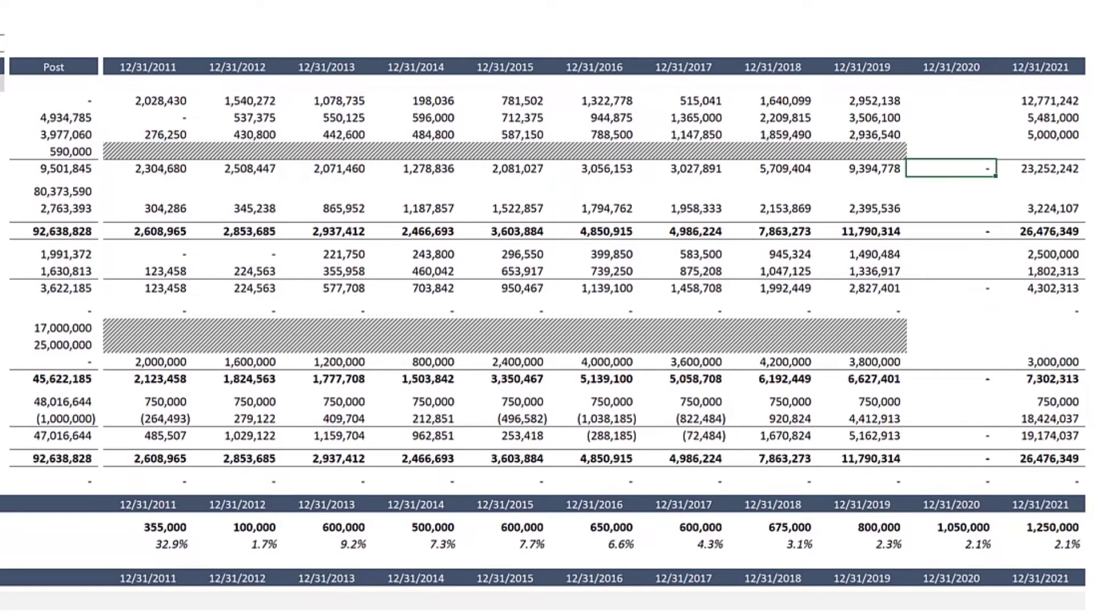
key(F2)
key(Escape)
key(Up)
key(Up)
key(Up)
key(Up)
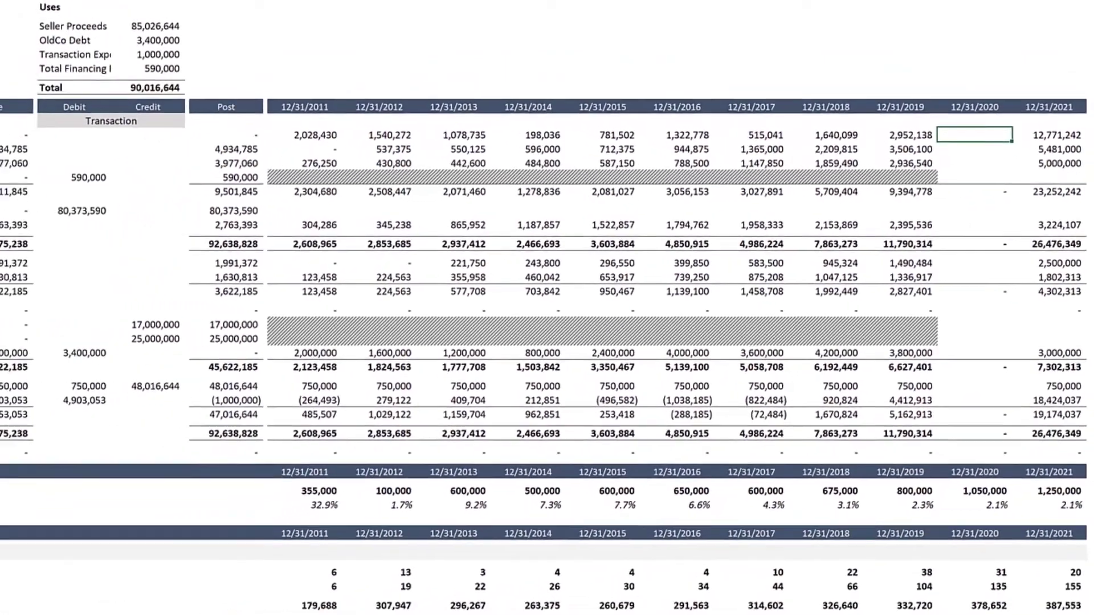
Link 2020 Cash to post-transaction Cash and paste it as formulas only.
text(==)
key(Left)
key(ctrl+Left)
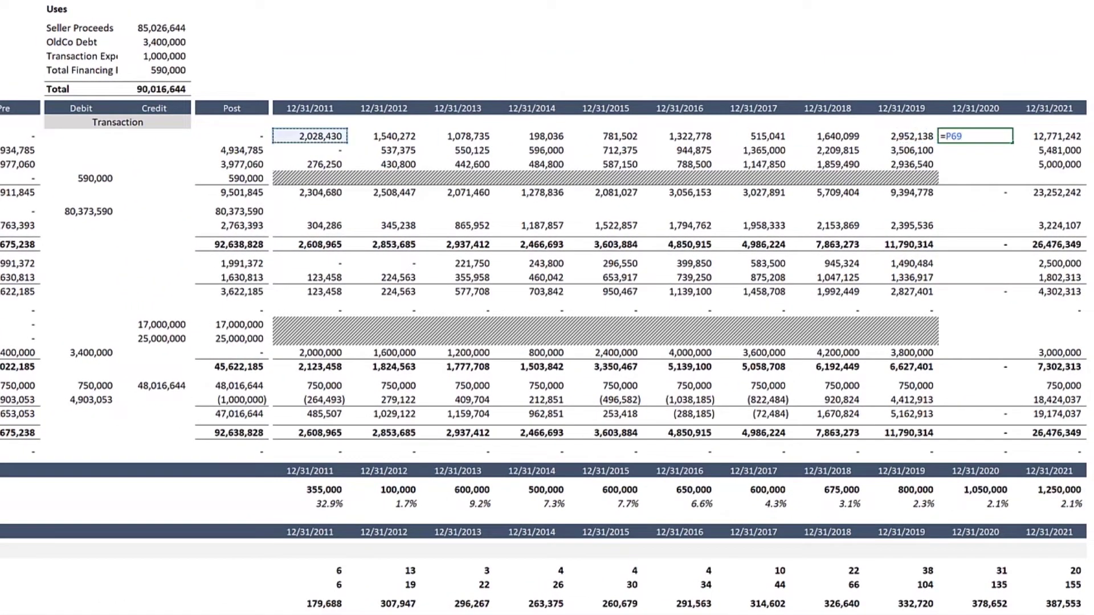
key(ctrl+Left)
key(ctrl+Return)
key(ctrl+c)
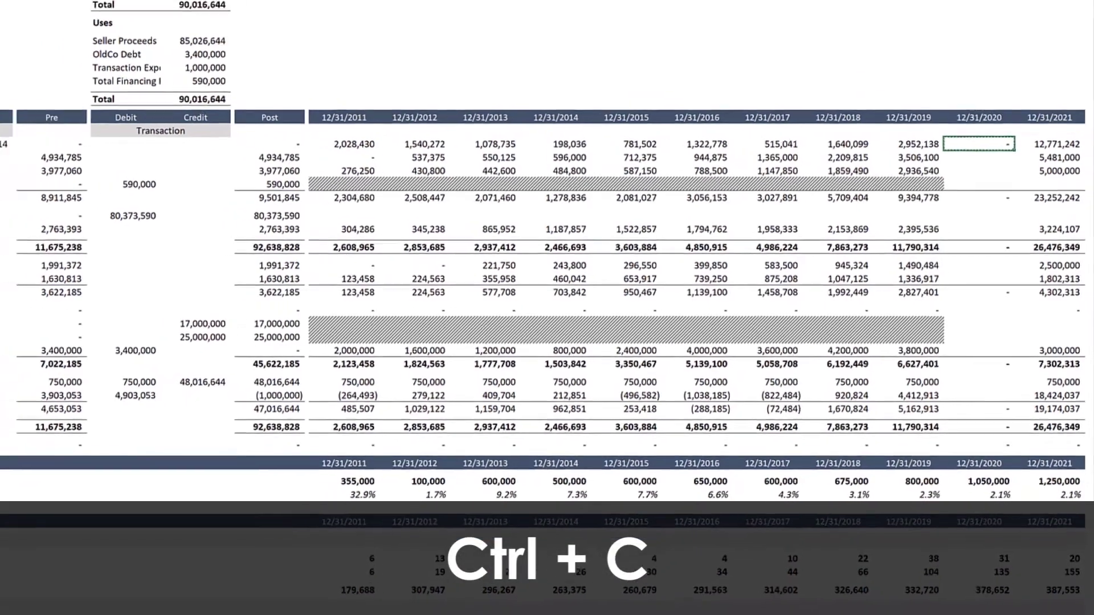
key(shift+Down)
key(shift+Down)
key(shift+Down)
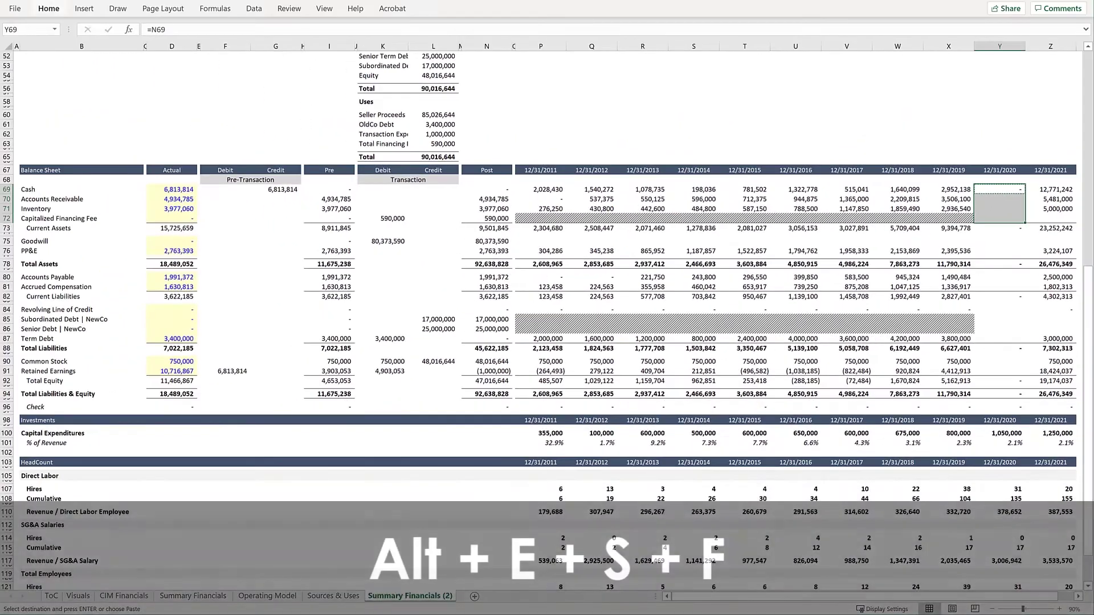
key(alt+e)
key(s)
key(f)
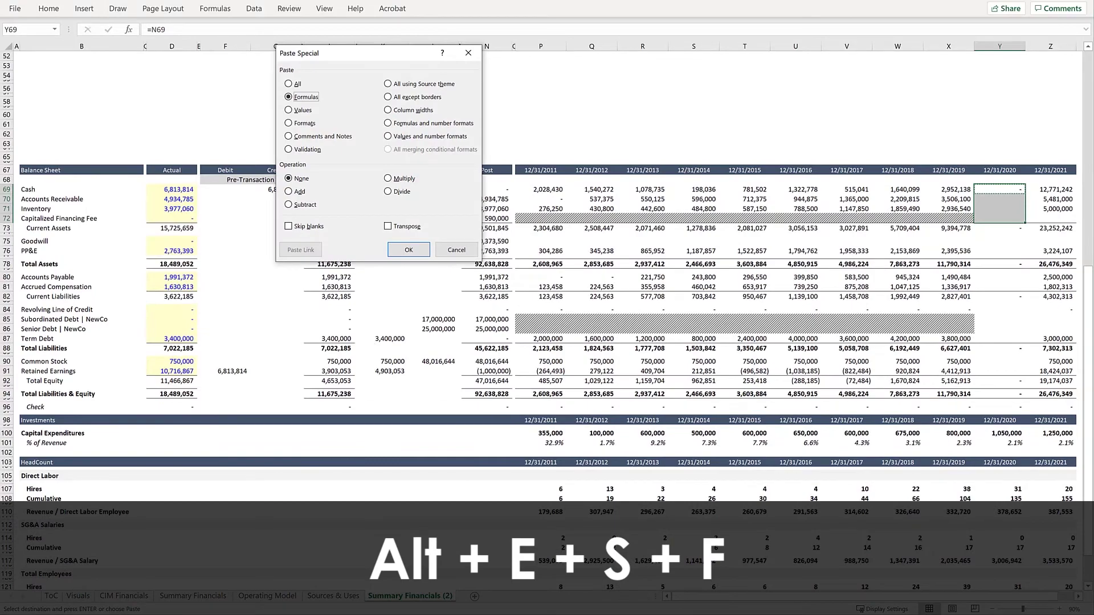
key(Return)
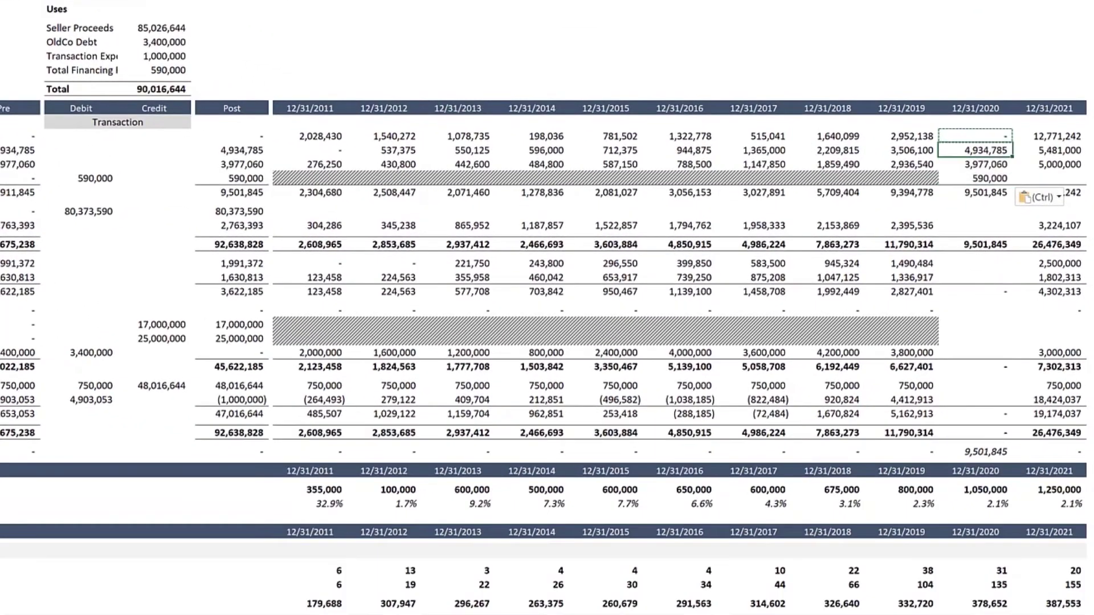
Repeat the formula paste for PP&E through Retained Earnings, and Goodwill at 80,373,590.
key(Down)
key(Down)
key(F4)
key(Down)
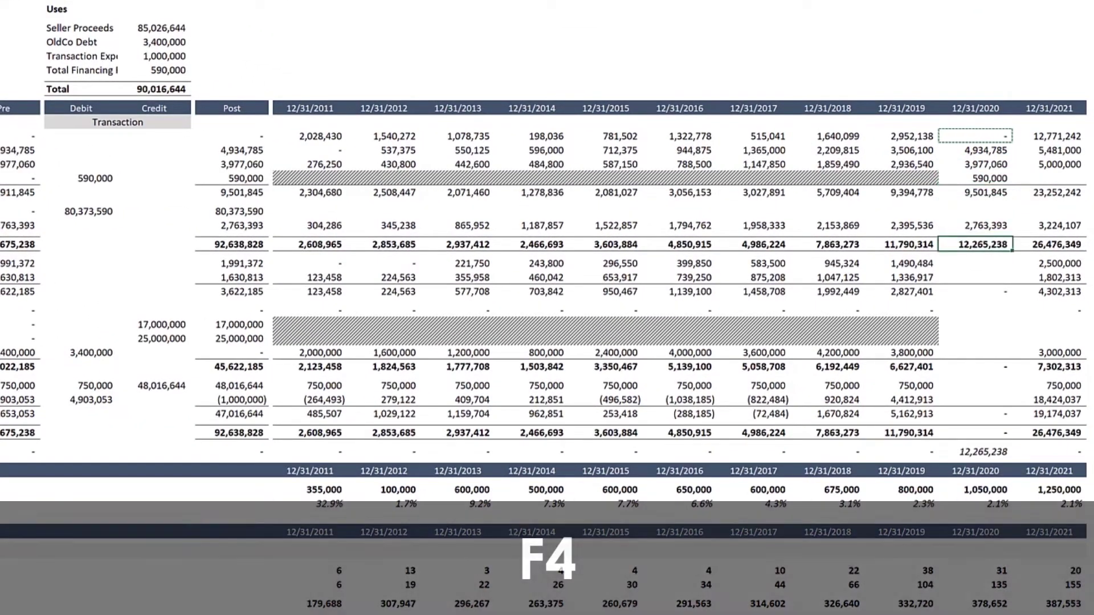
key(Down)
key(F4)
key(Down)
key(F4)
key(Down)
key(Down)
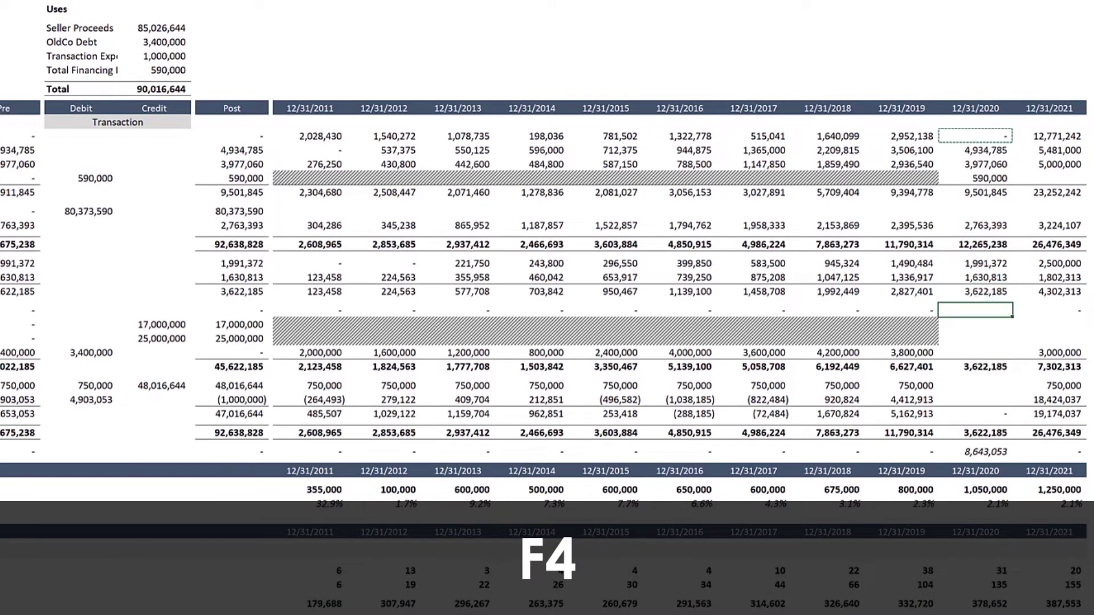
key(F4)
key(Down)
key(F4)
key(Down)
key(F4)
key(Down)
key(Down)
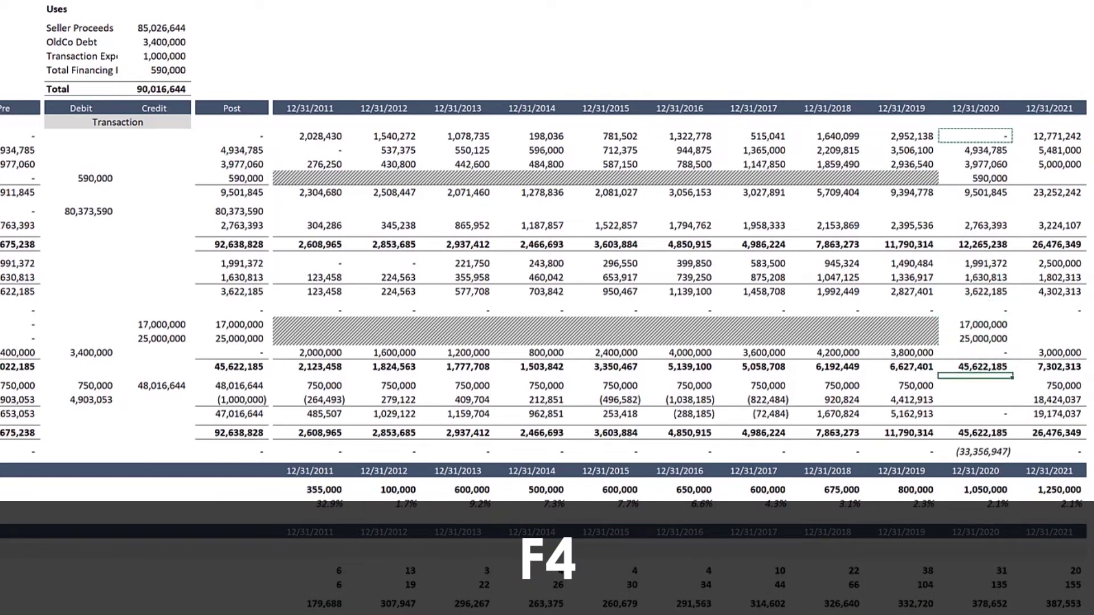
key(Down)
key(F4)
key(Down)
key(F4)
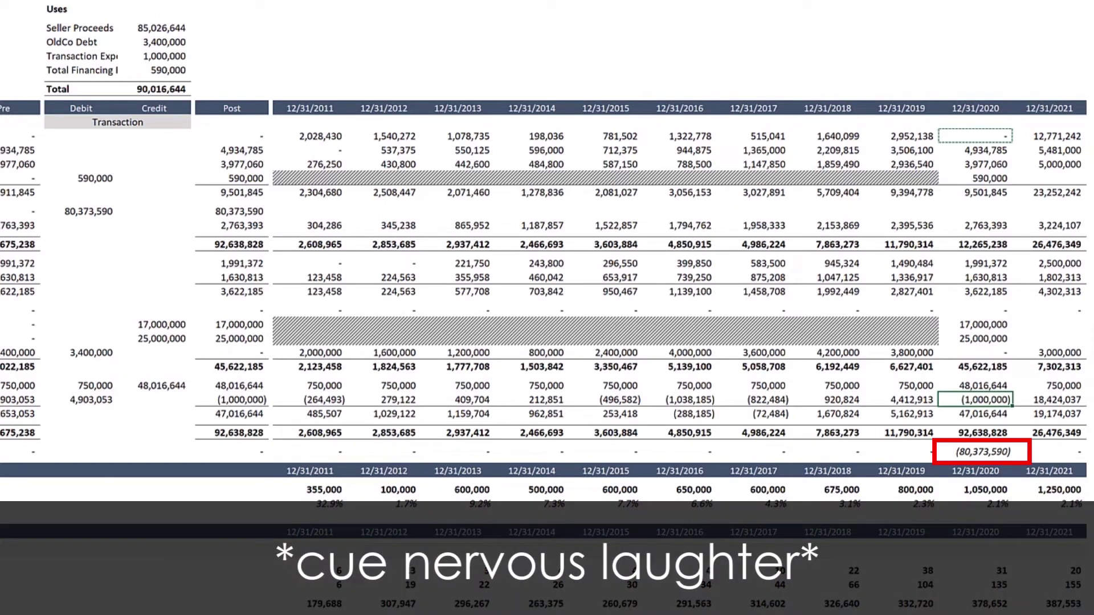
key(Up)
key(Up)
key(Up)
key(Up)
key(Up)
key(Up)
key(Up)
key(Up)
key(Up)
key(Up)
key(Up)
key(Up)
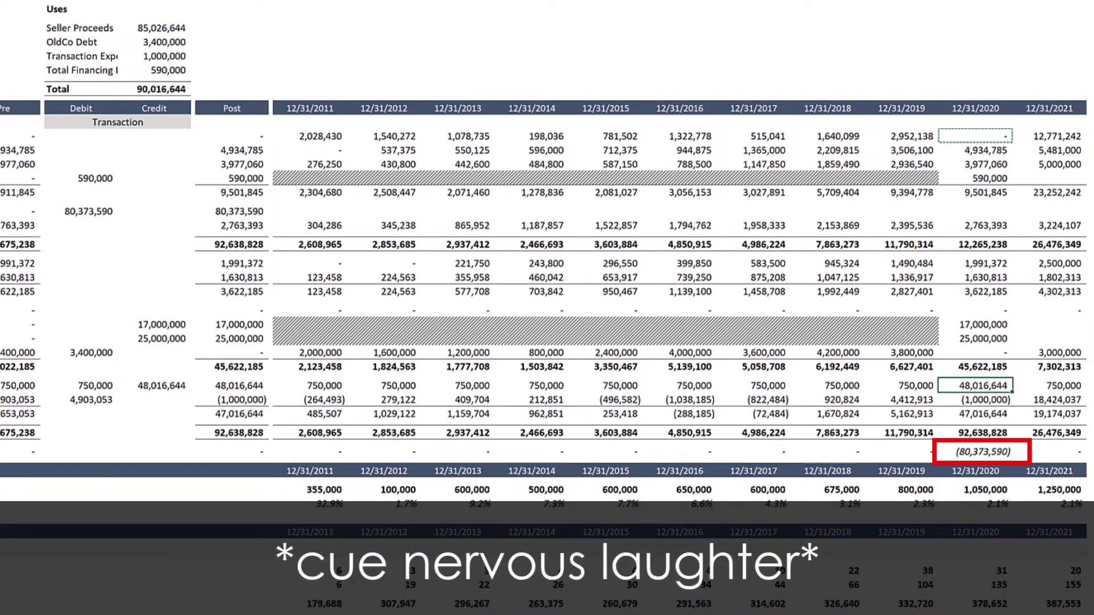
key(F4)
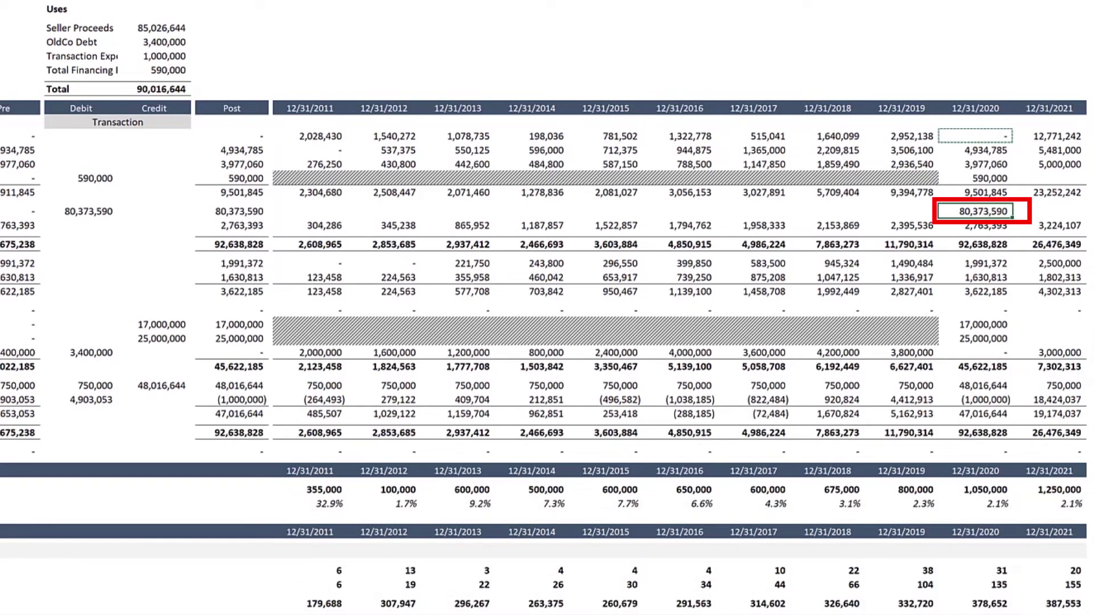
Copy the hatch formatting from the financing fee row onto Goodwill's 2011–2019 cells.
key(Left)
key(Up)
key(Up)
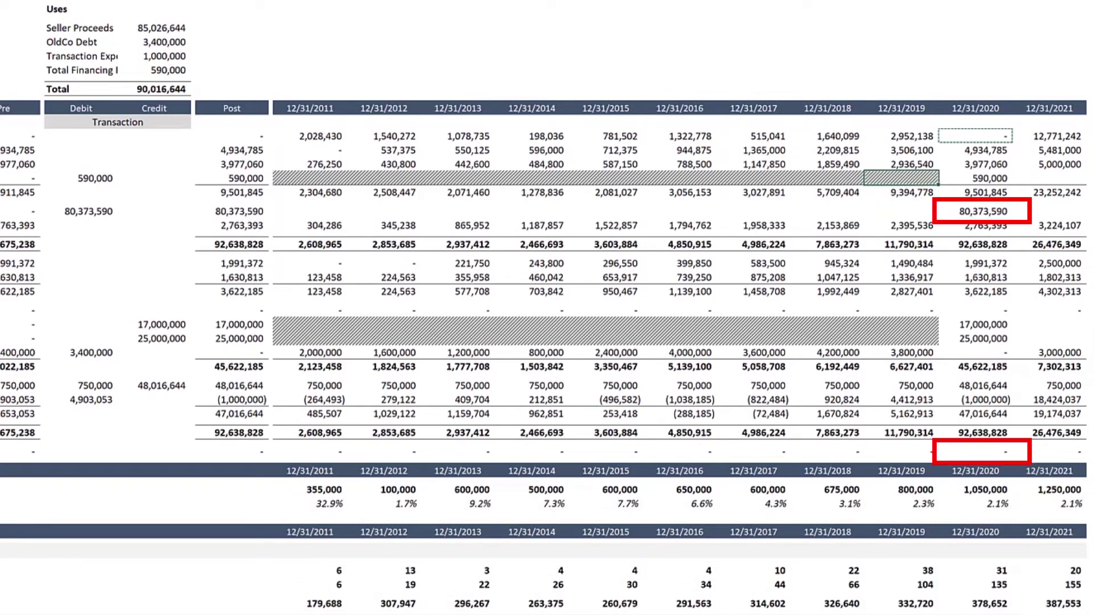
key(shift+Left)
key(shift+Left)
key(shift+Left)
key(shift+Left)
key(shift+Left)
key(shift+Left)
key(shift+Left)
key(shift+Left)
key(Down)
key(Left)
key(Left)
key(Left)
key(Left)
key(Left)
key(Left)
key(Left)
key(Left)
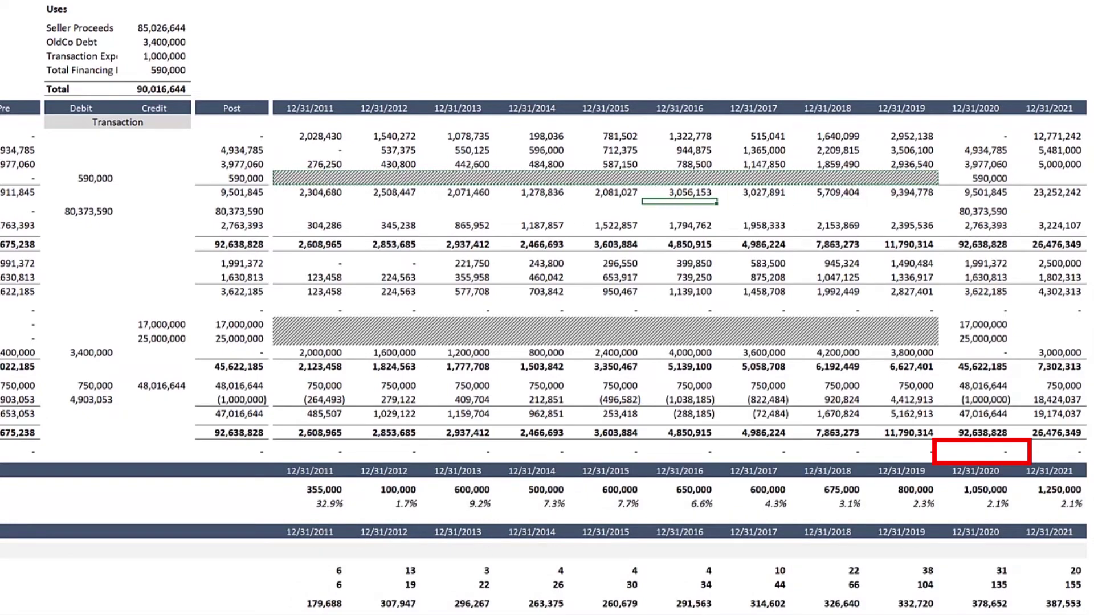
key(Down)
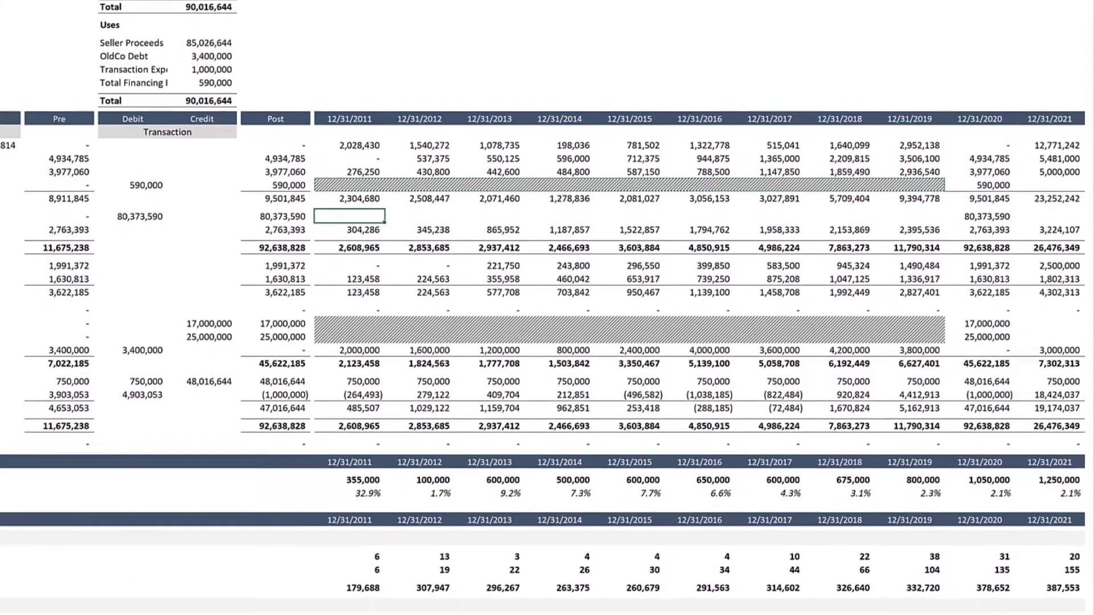
key(ctrl+v)
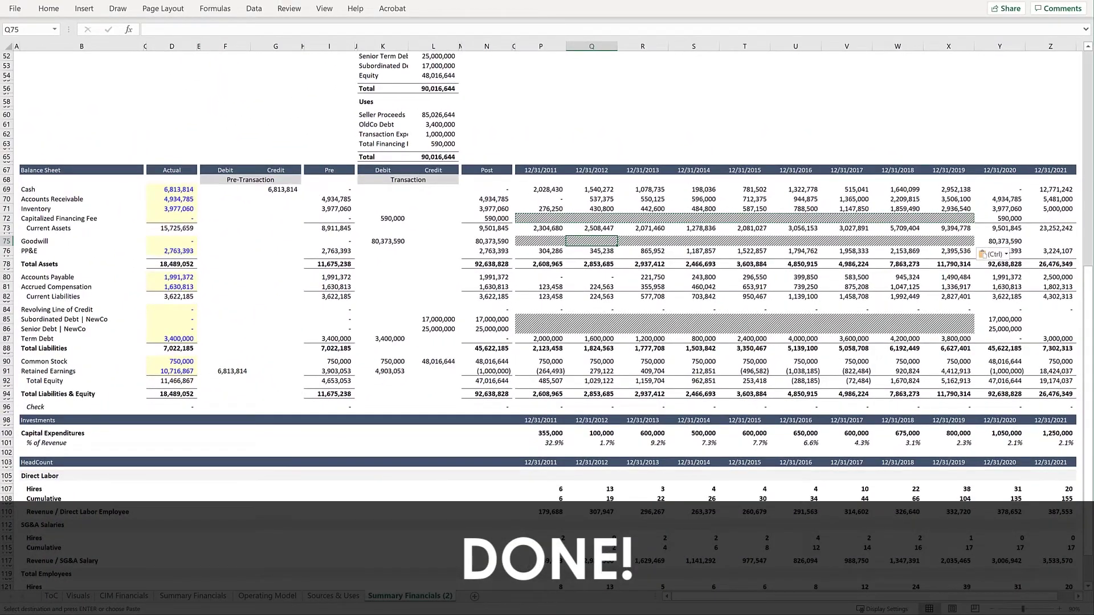
Select the entire 12/31/2021 column and delete it with Alt+E+D.
key(Right)
key(Right)
key(Right)
key(Right)
key(Right)
key(Right)
key(Right)
key(Right)
key(Right)
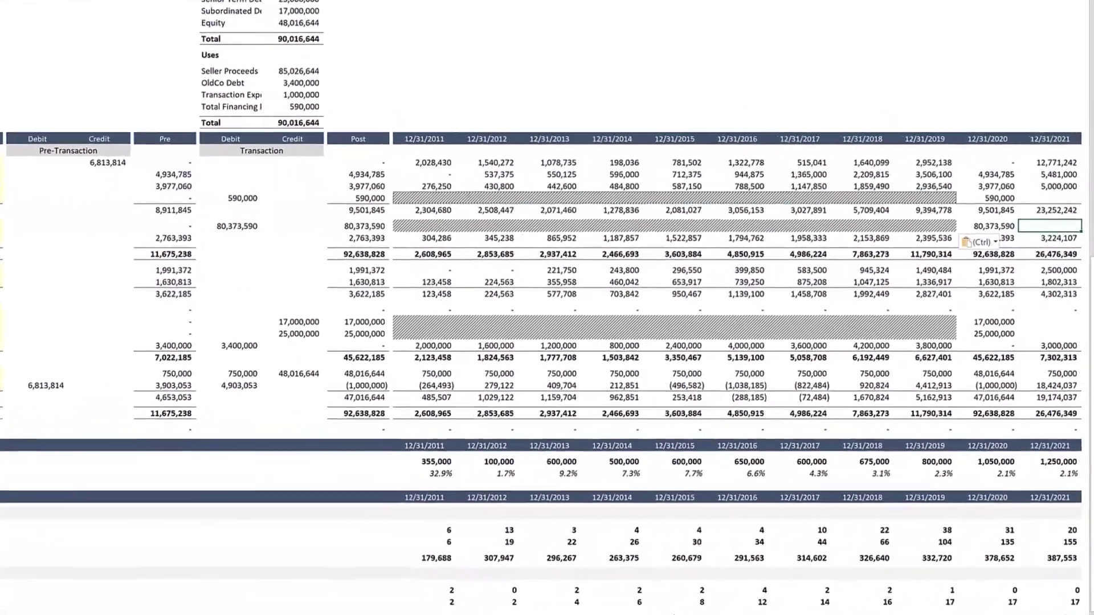
key(ctrl+space)
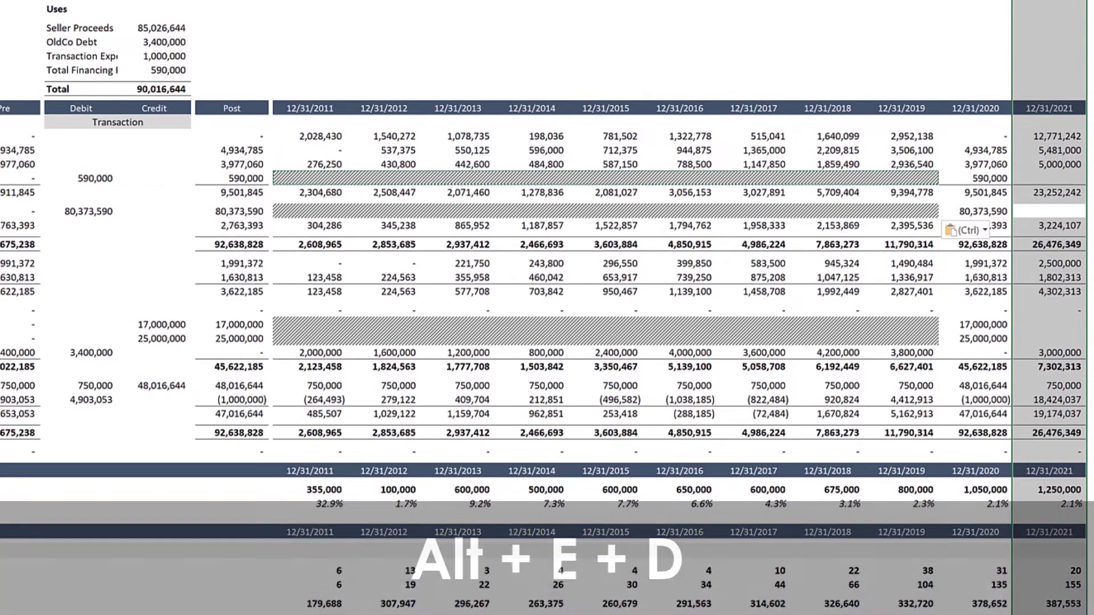
key(alt+e)
key(d)
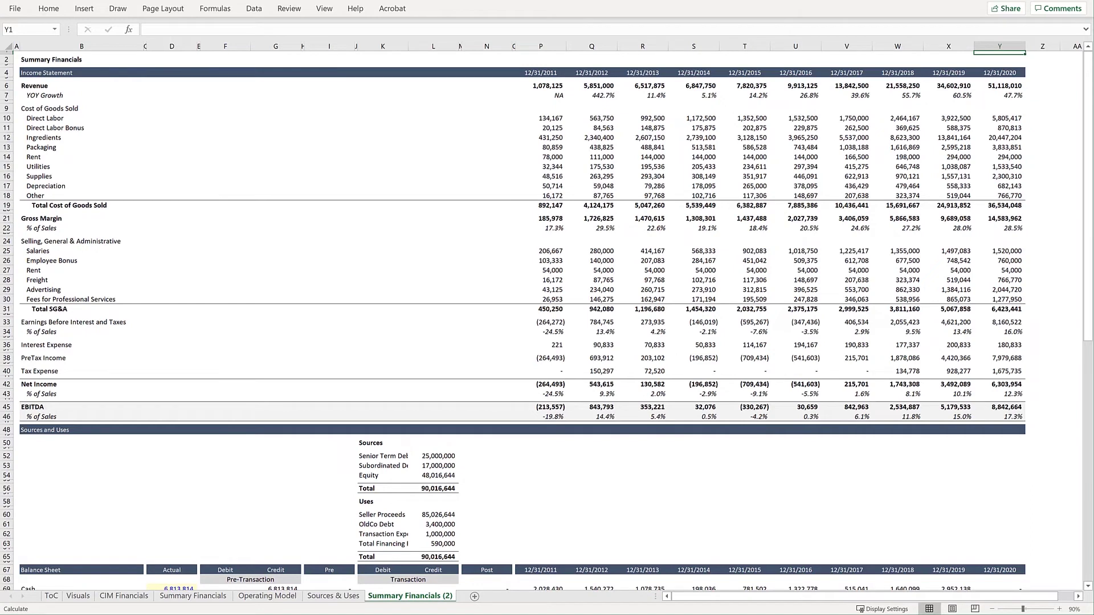
Group the adjustment columns C through O and collapse them.
drag(146, 46, 516, 46)
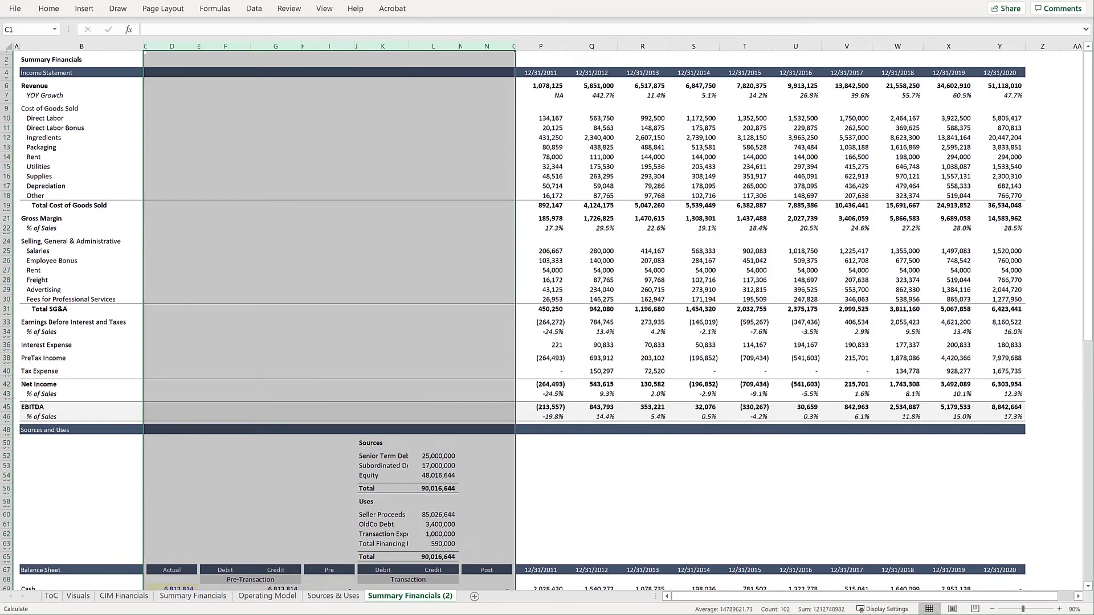
key(alt)
key(a)
key(g)
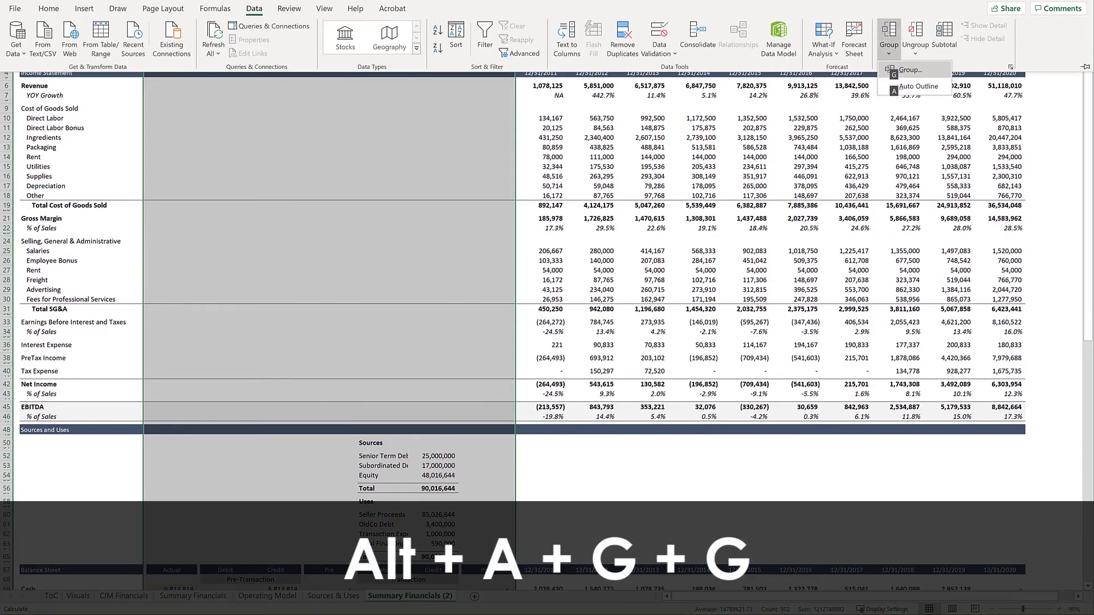
key(g)
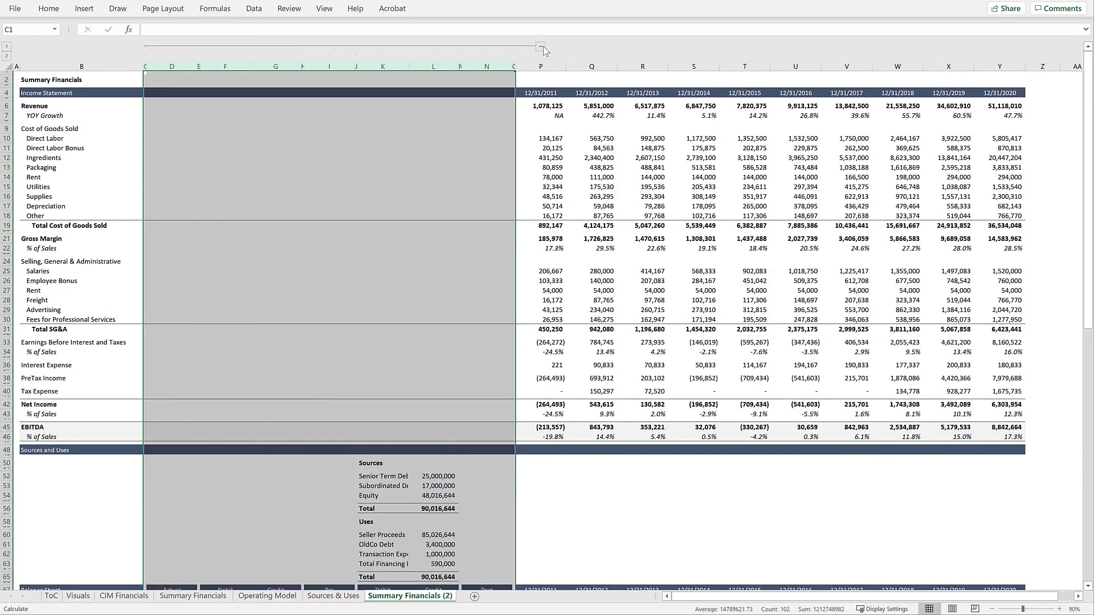
click(540, 46)
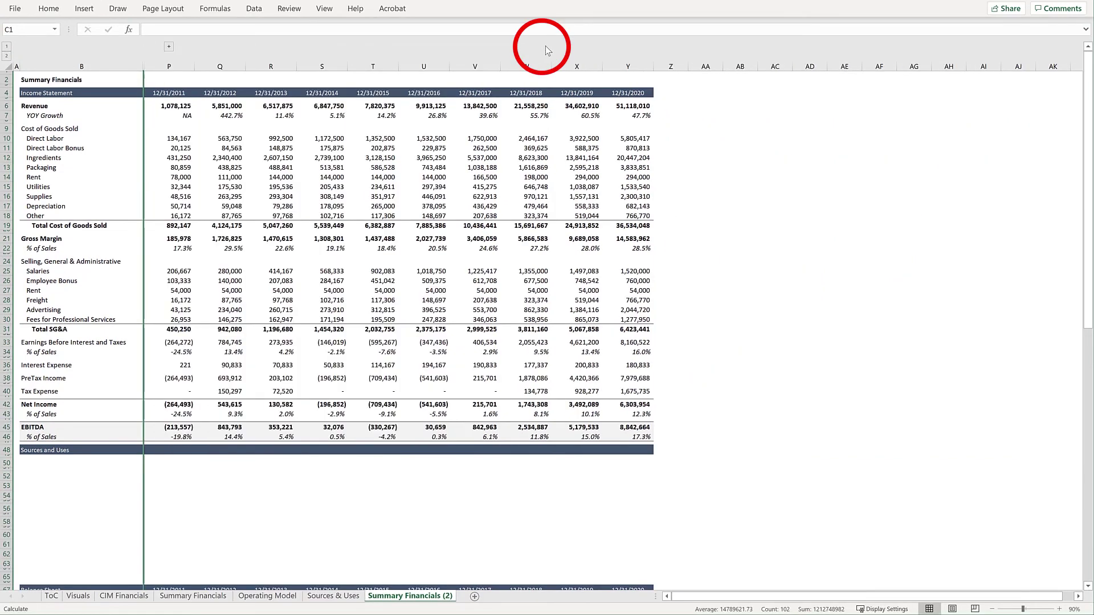
Group the sources and uses rows 50–65, collapse them, and return to cell A1.
key(Down)
key(Down)
key(shift+space)
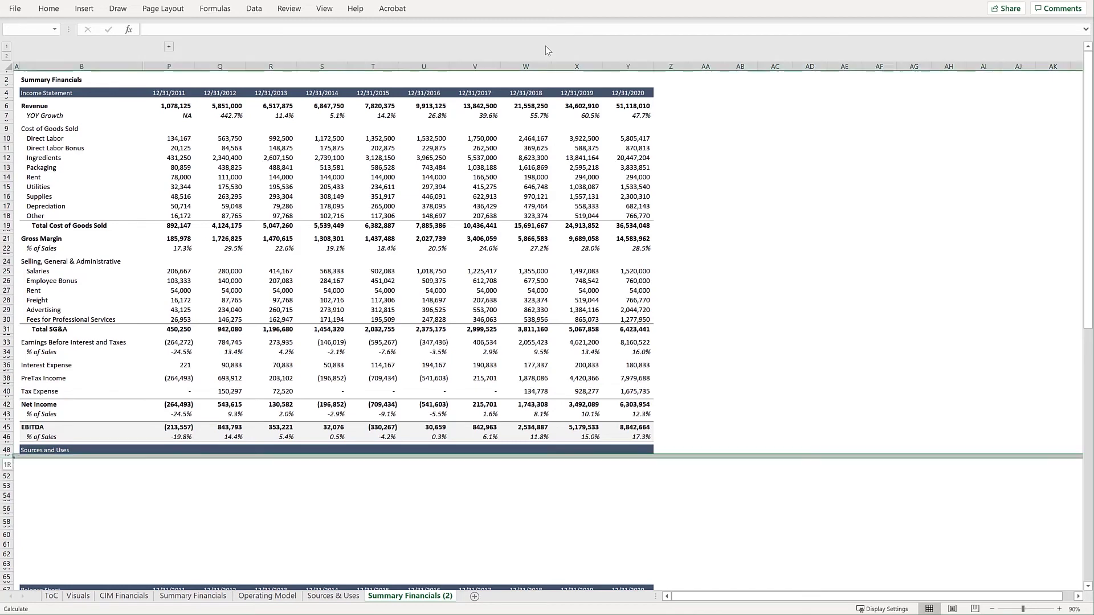
key(shift+Down)
key(shift+Down)
key(shift+Down)
key(shift+Down)
key(shift+Down)
key(shift+Down)
key(shift+Down)
key(shift+Down)
key(shift+Down)
key(shift+Down)
key(shift+Down)
key(shift+Down)
key(shift+Down)
key(shift+Down)
drag(6, 569, 7, 578)
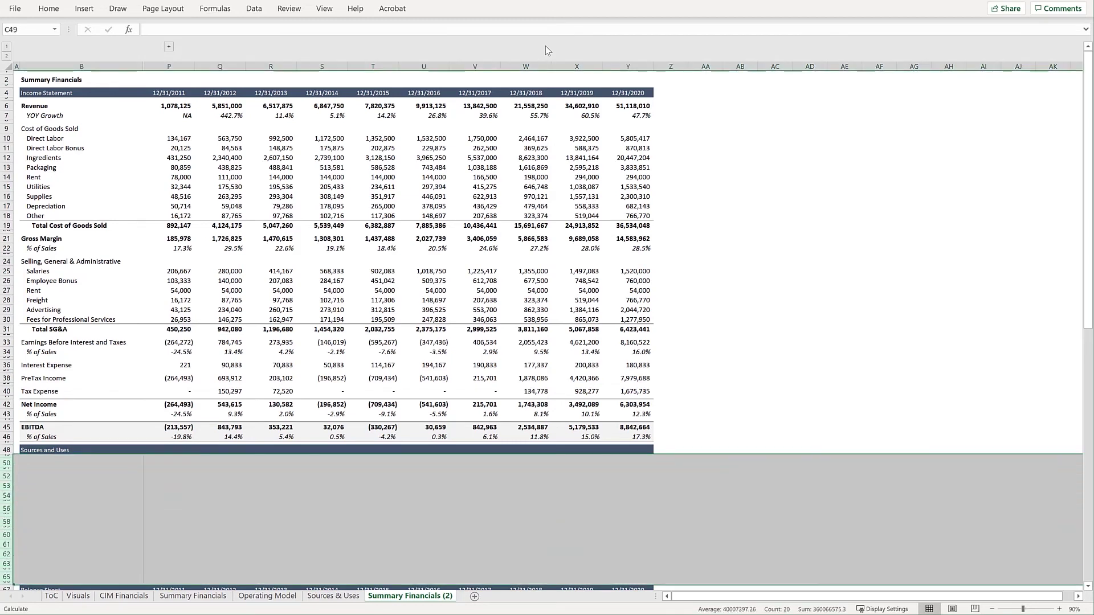
key(alt+a)
key(g)
key(g)
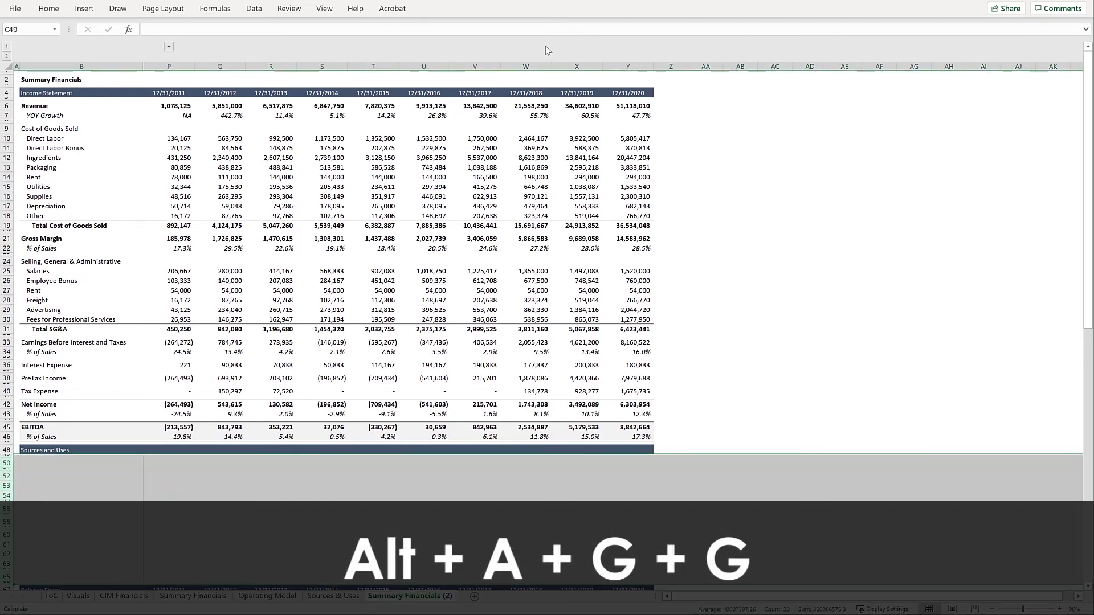
key(alt+a)
key(g)
key(g)
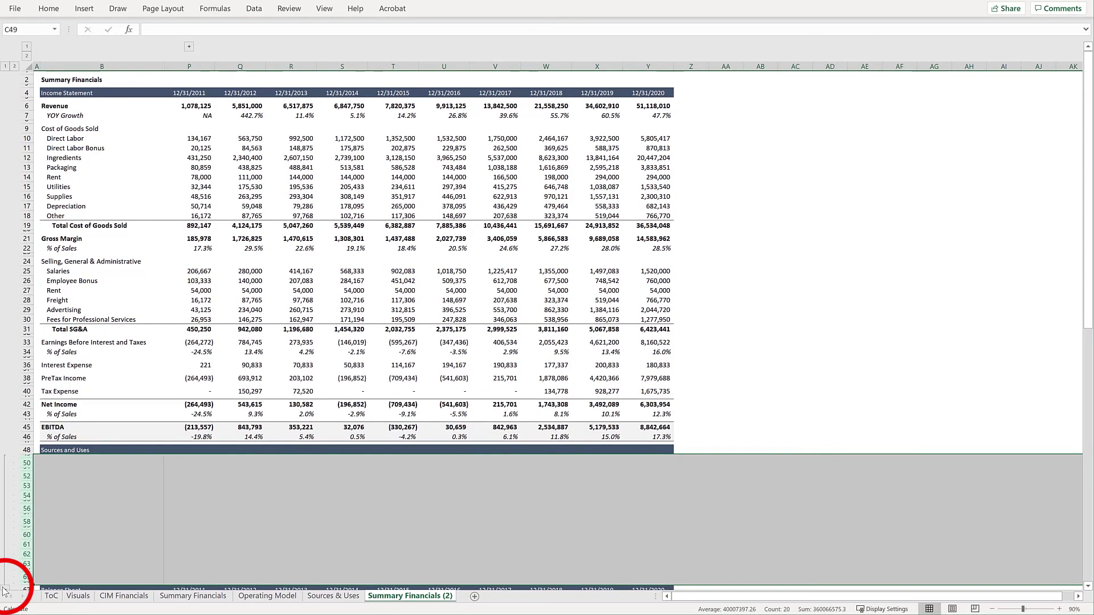
click(4, 589)
key(ctrl+Home)
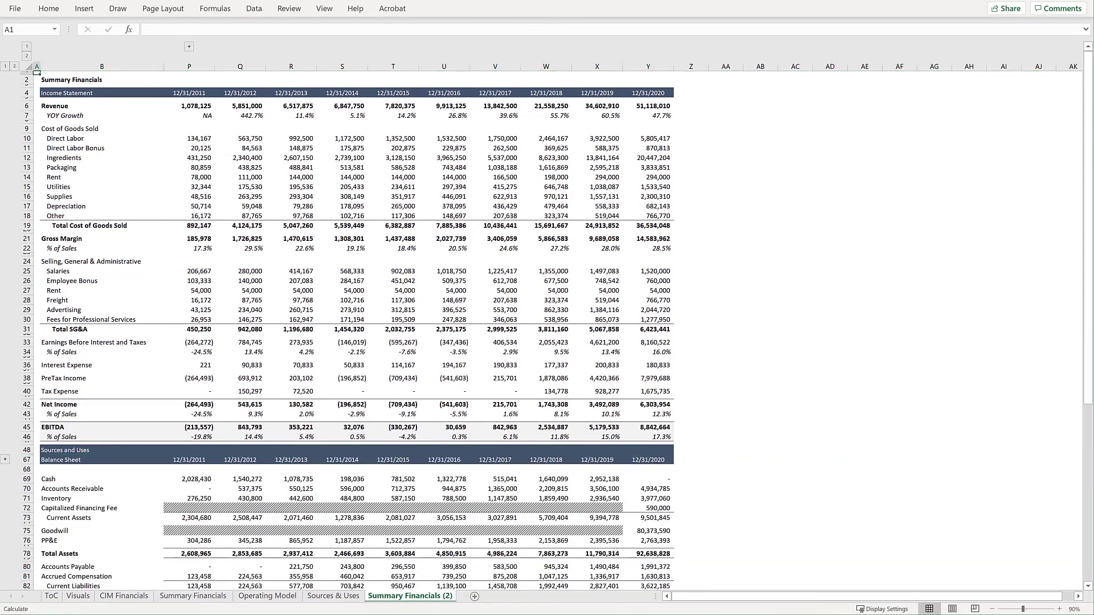